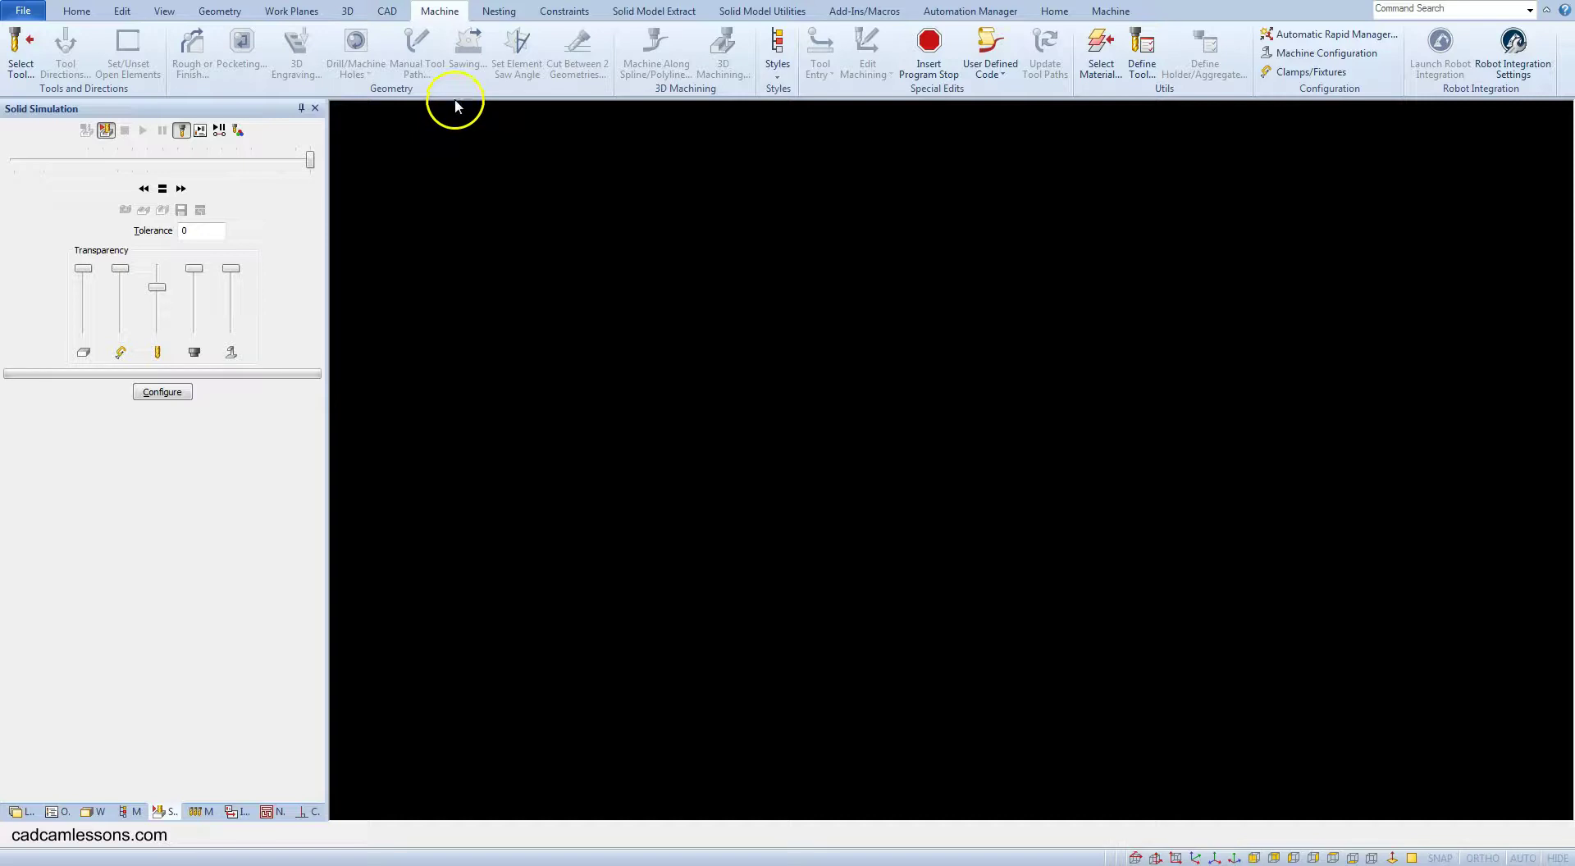
Draw a 240 × 240 rectangle from corner 0,0 to 240,240 and zoom to fit
{"action": "left_click", "coordinate": [207, 12]}
{"action": "left_click", "coordinate": [343, 51]}
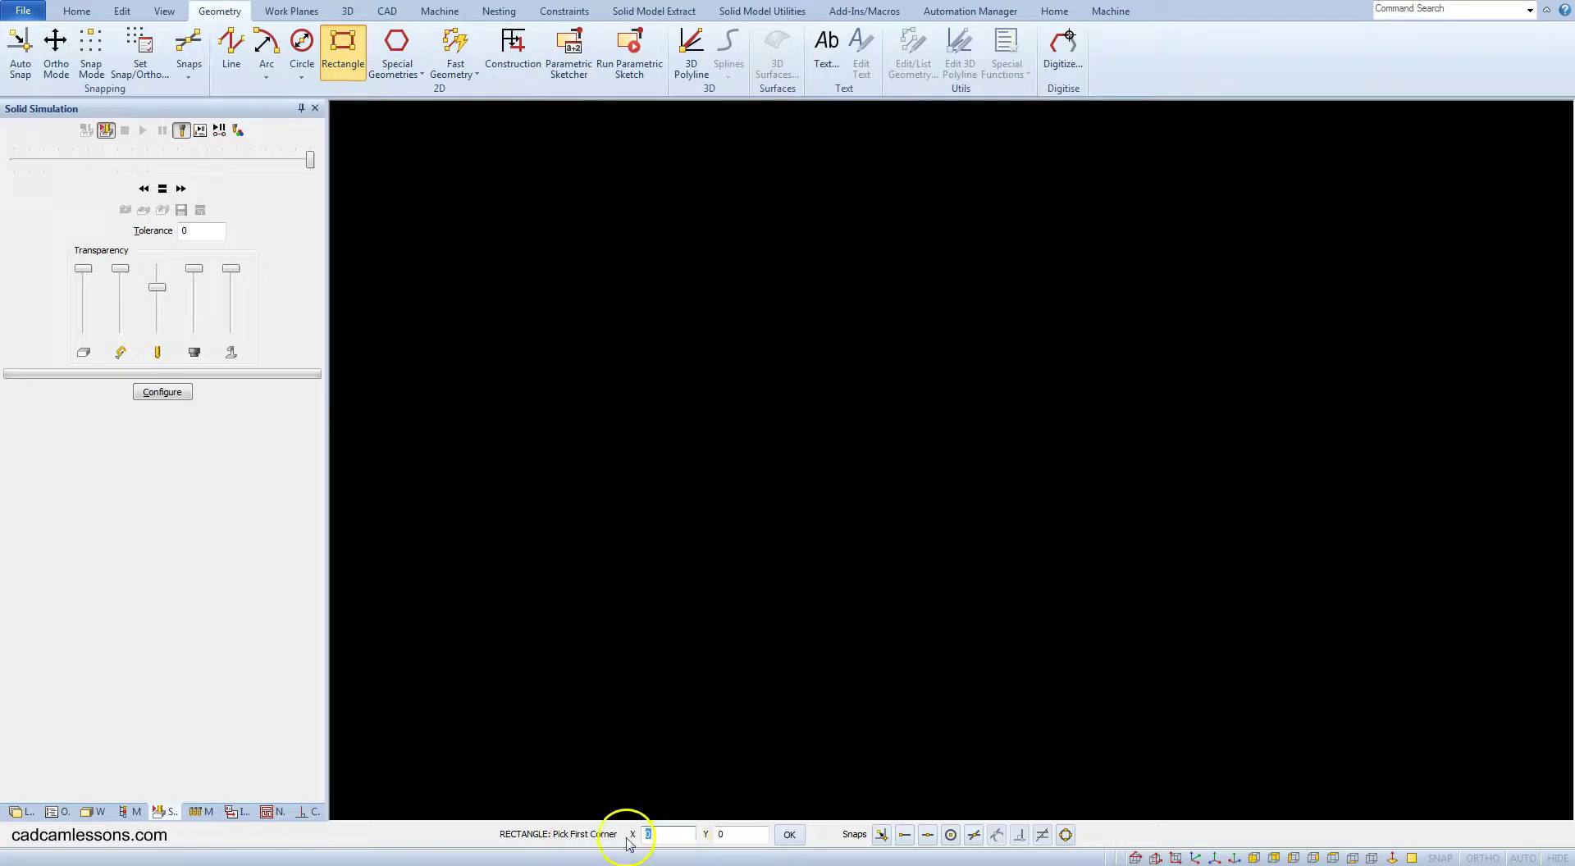
{"action": "left_click", "coordinate": [789, 834]}
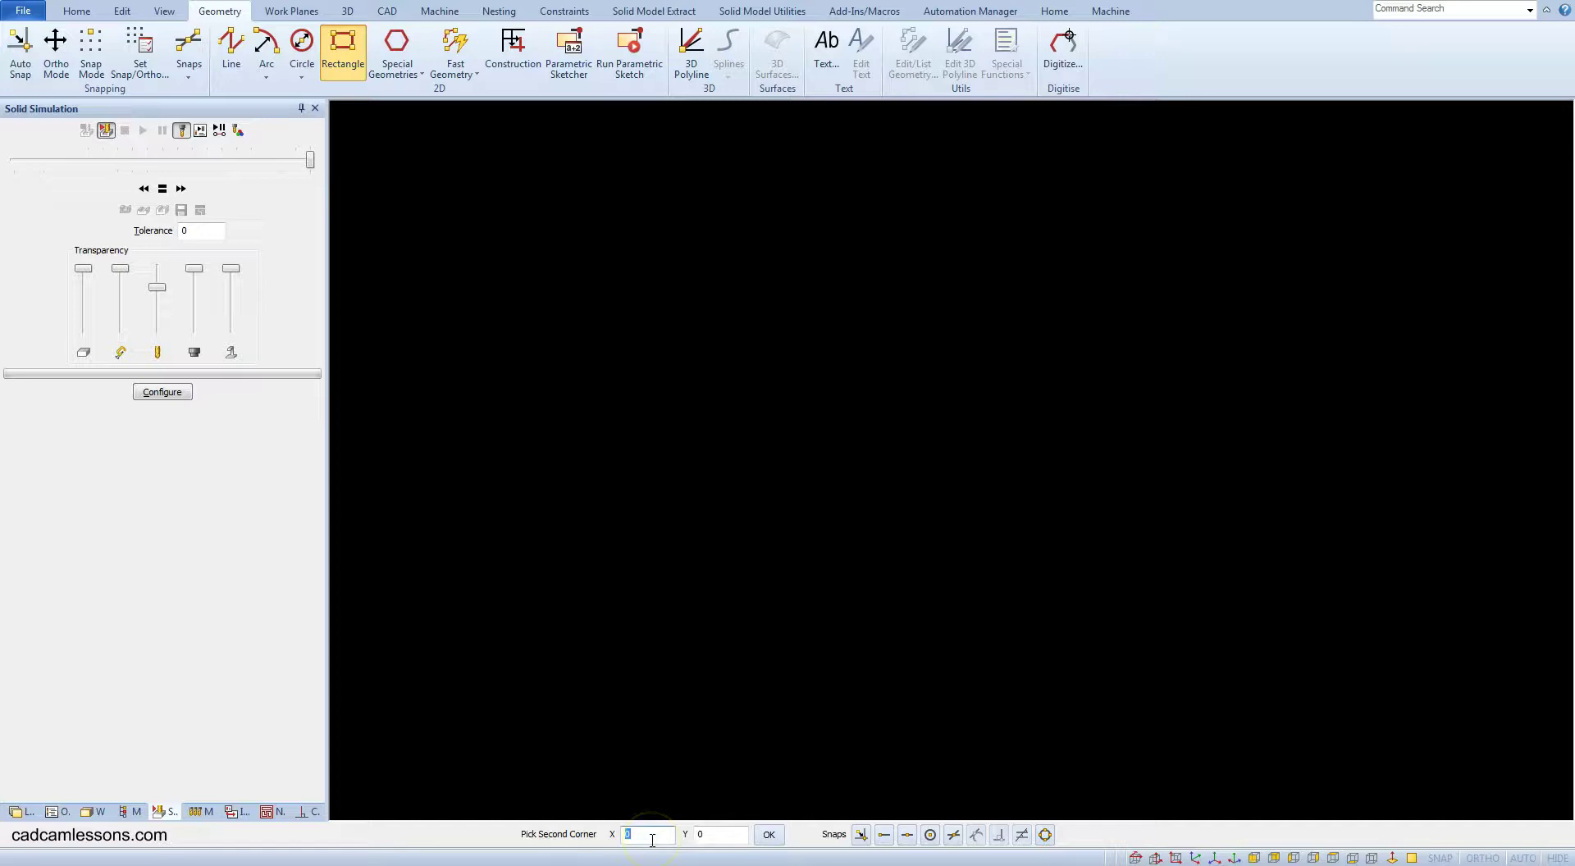
{"action": "type", "text": "240"}
{"action": "key", "text": "Tab"}
{"action": "type", "text": "240"}
{"action": "left_click", "coordinate": [768, 834]}
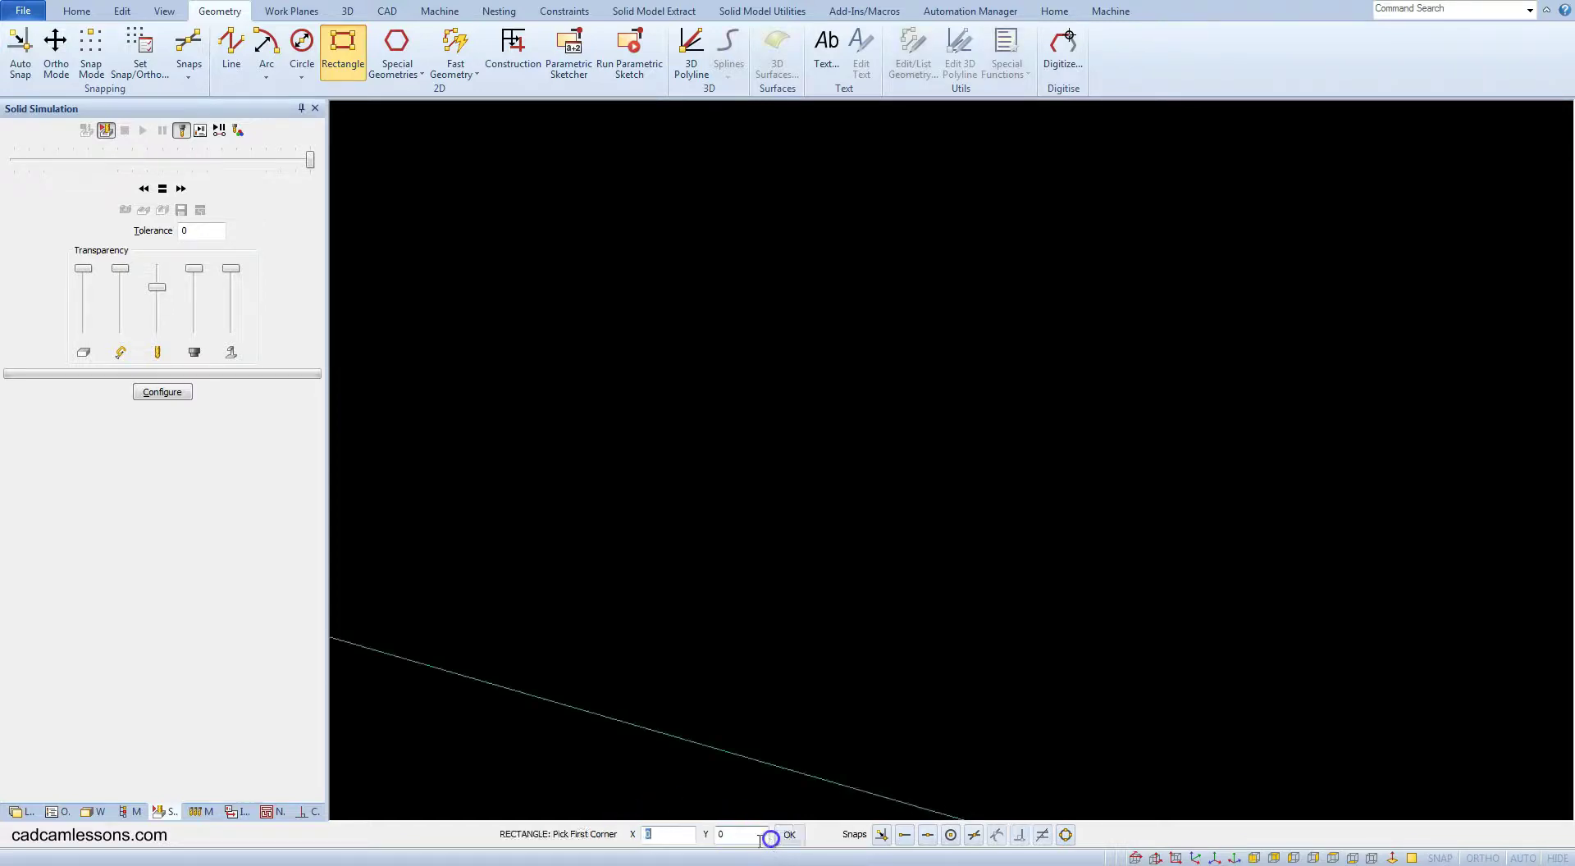
{"action": "left_click", "coordinate": [1134, 858]}
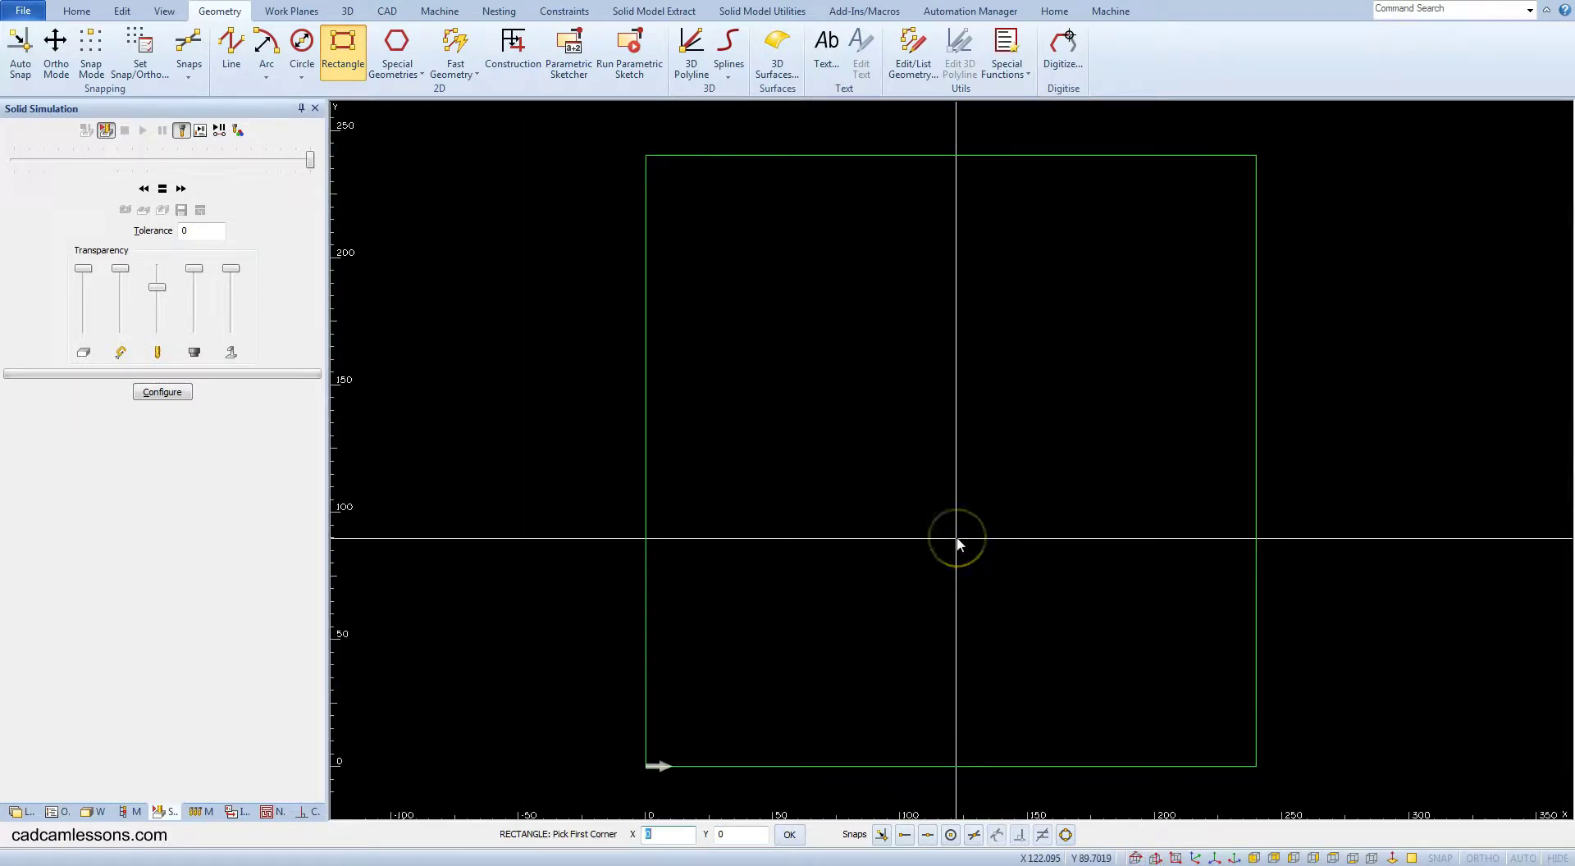
{"action": "key", "text": "Escape"}
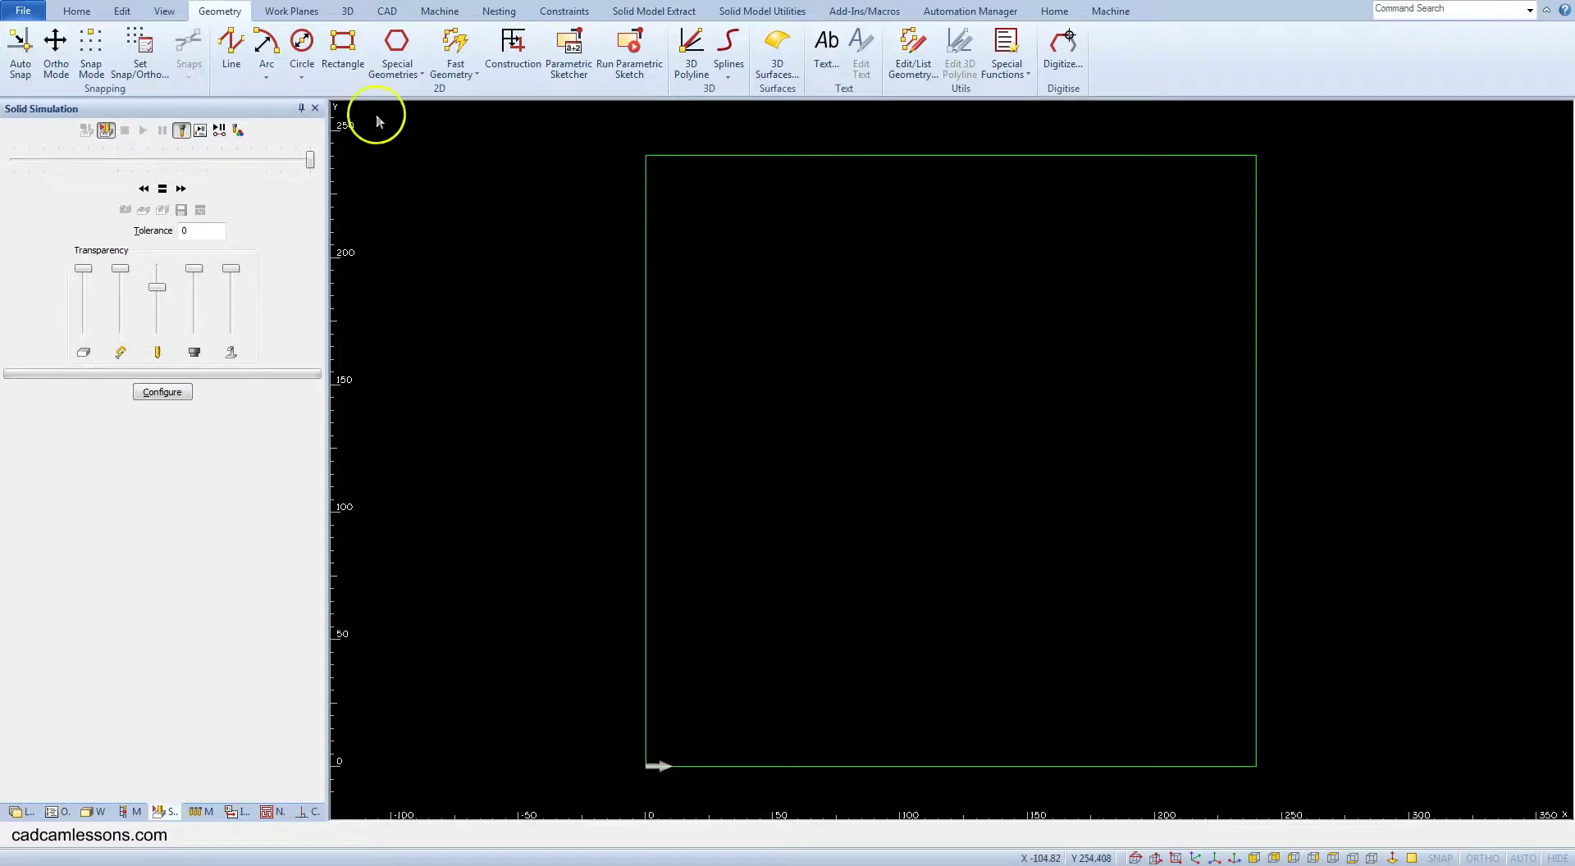
Draw a 200-diameter circle with its centre at X 120, Y 120
{"action": "left_click", "coordinate": [302, 45]}
{"action": "type", "text": "200"}
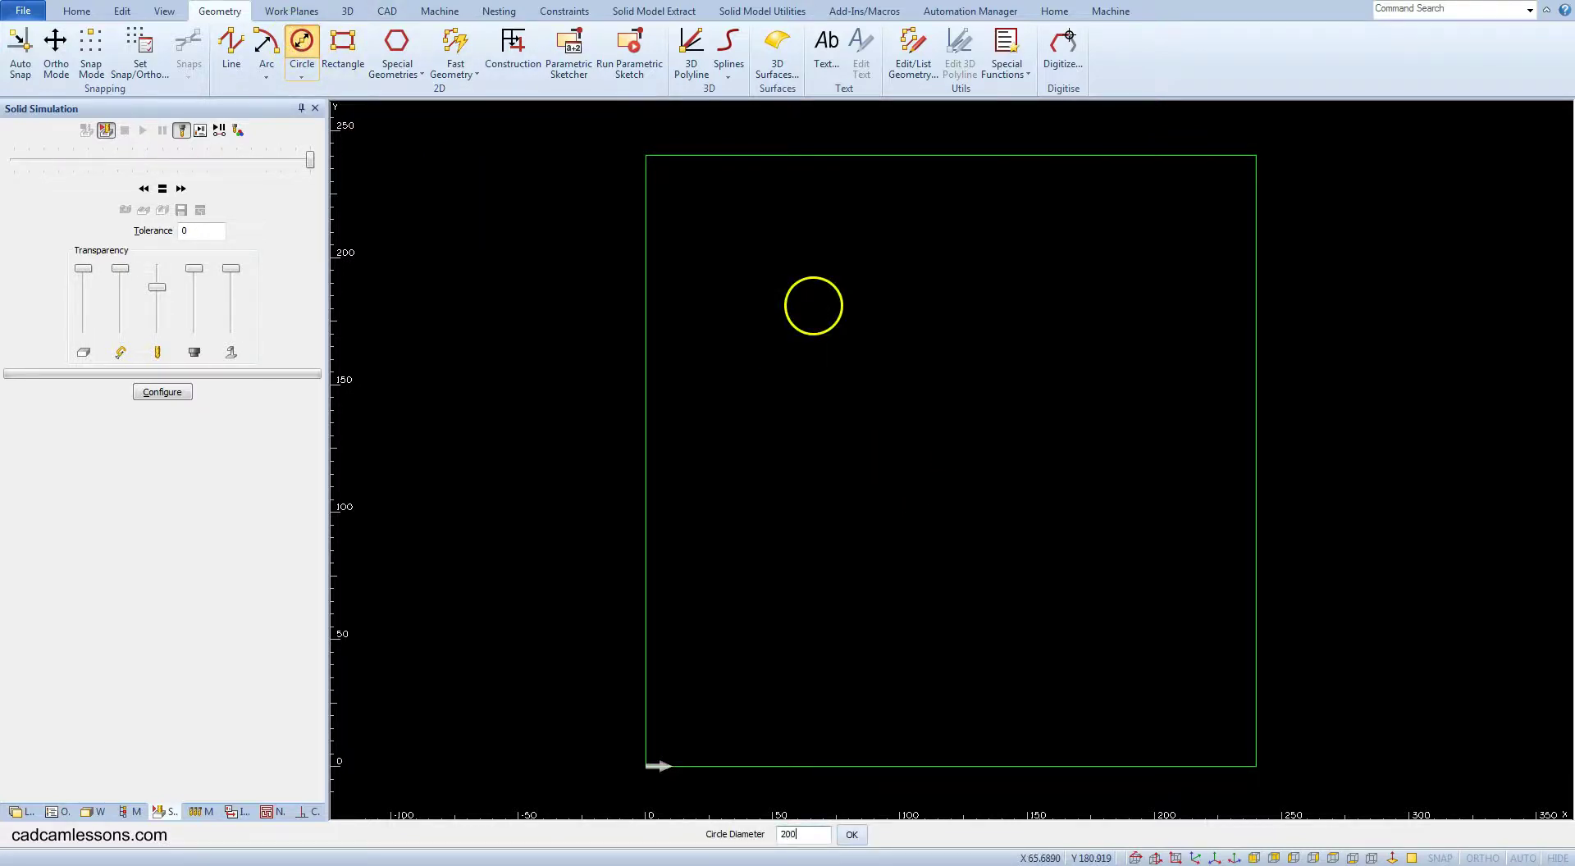
{"action": "key", "text": "Return"}
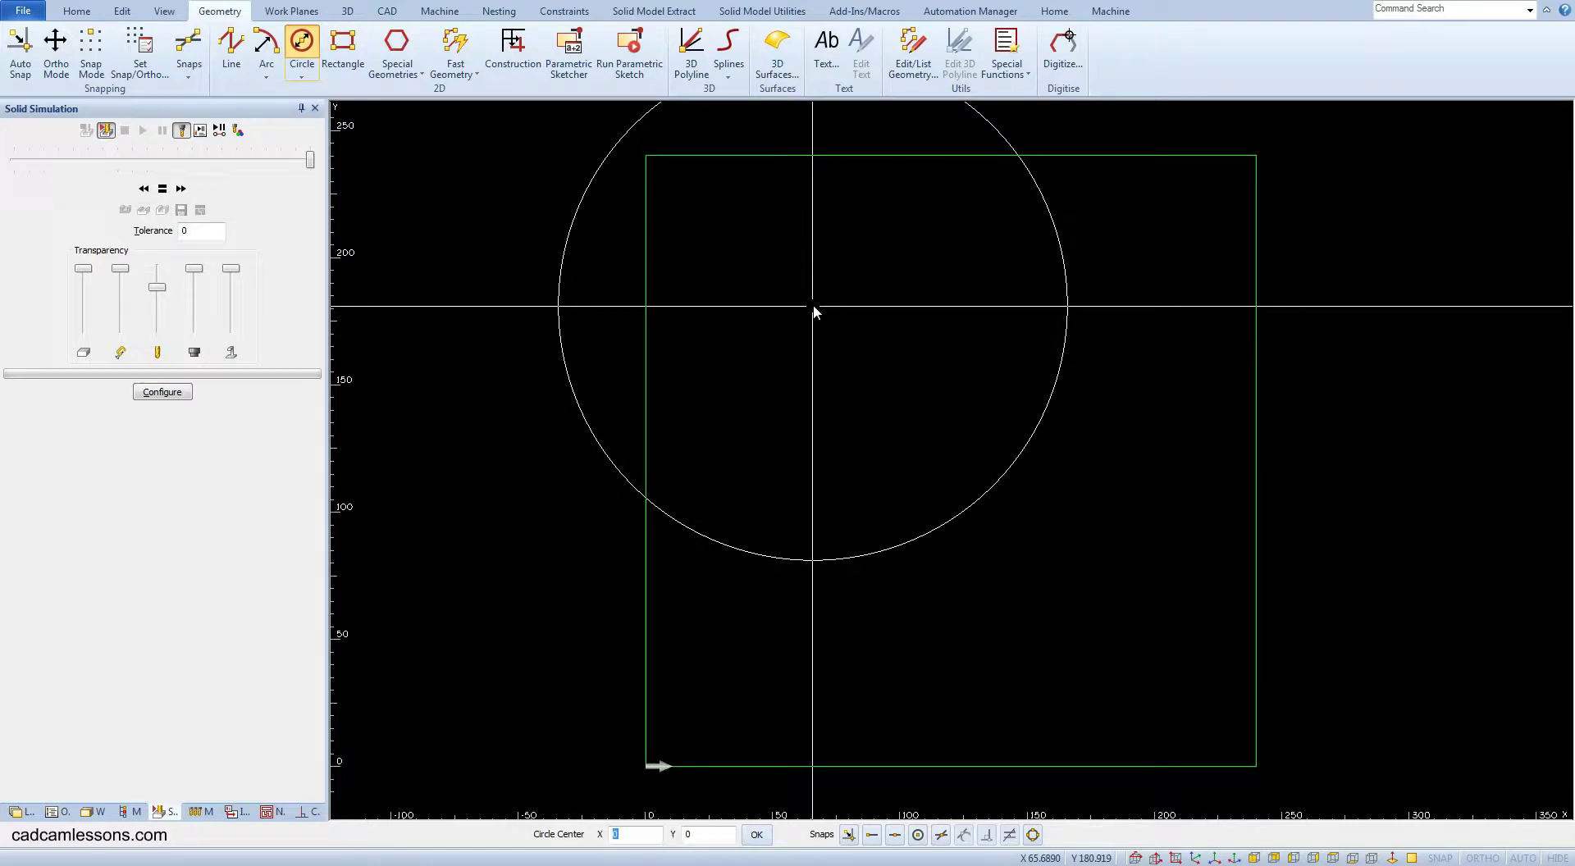
{"action": "type", "text": "120"}
{"action": "key", "text": "Tab"}
{"action": "type", "text": "120"}
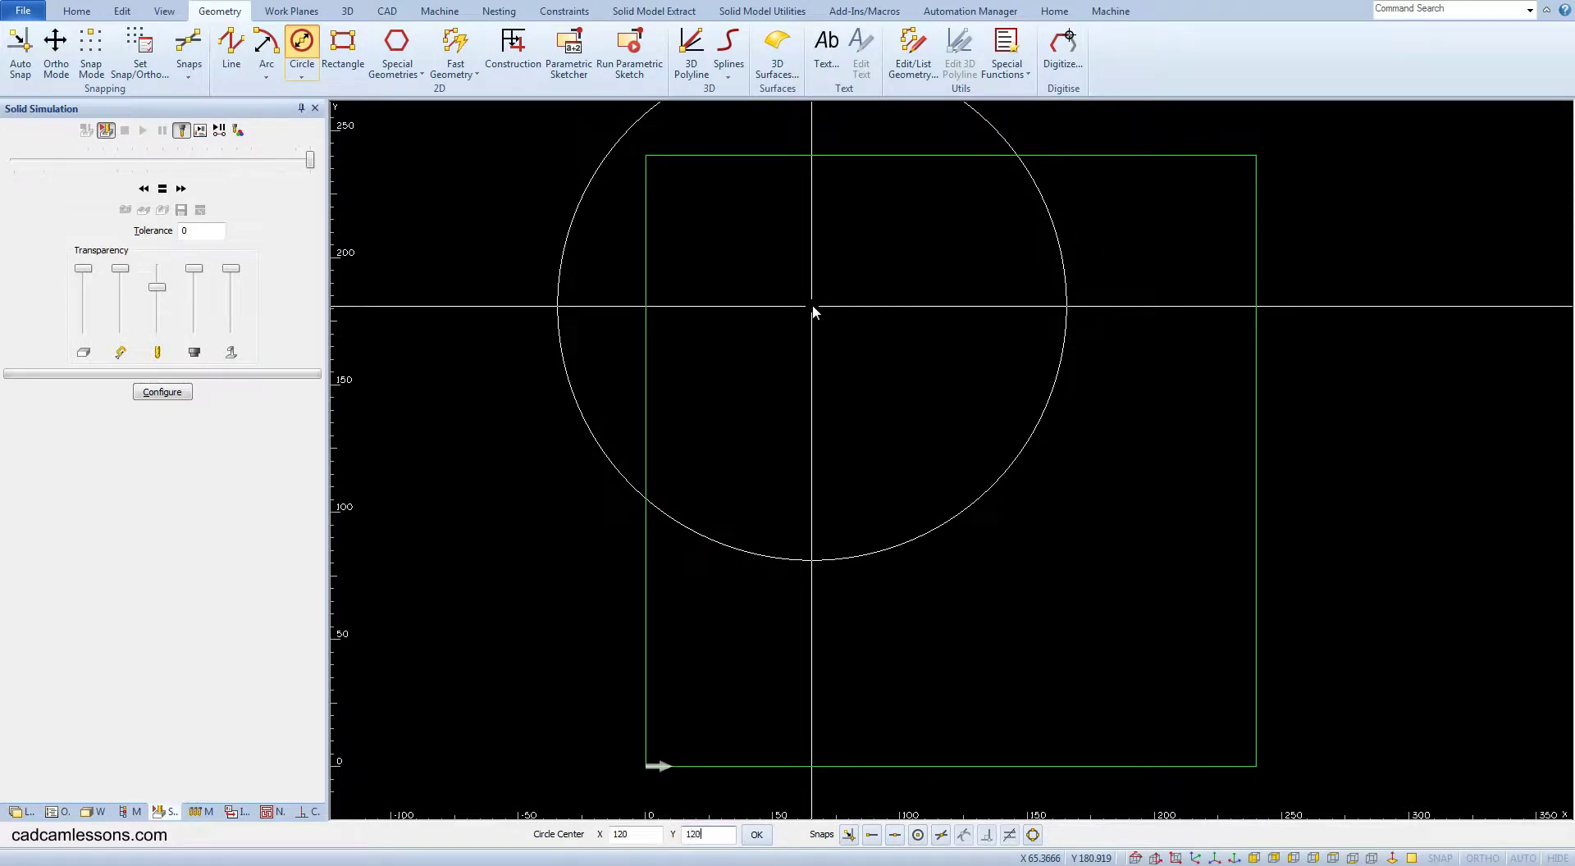
{"action": "left_click", "coordinate": [756, 834]}
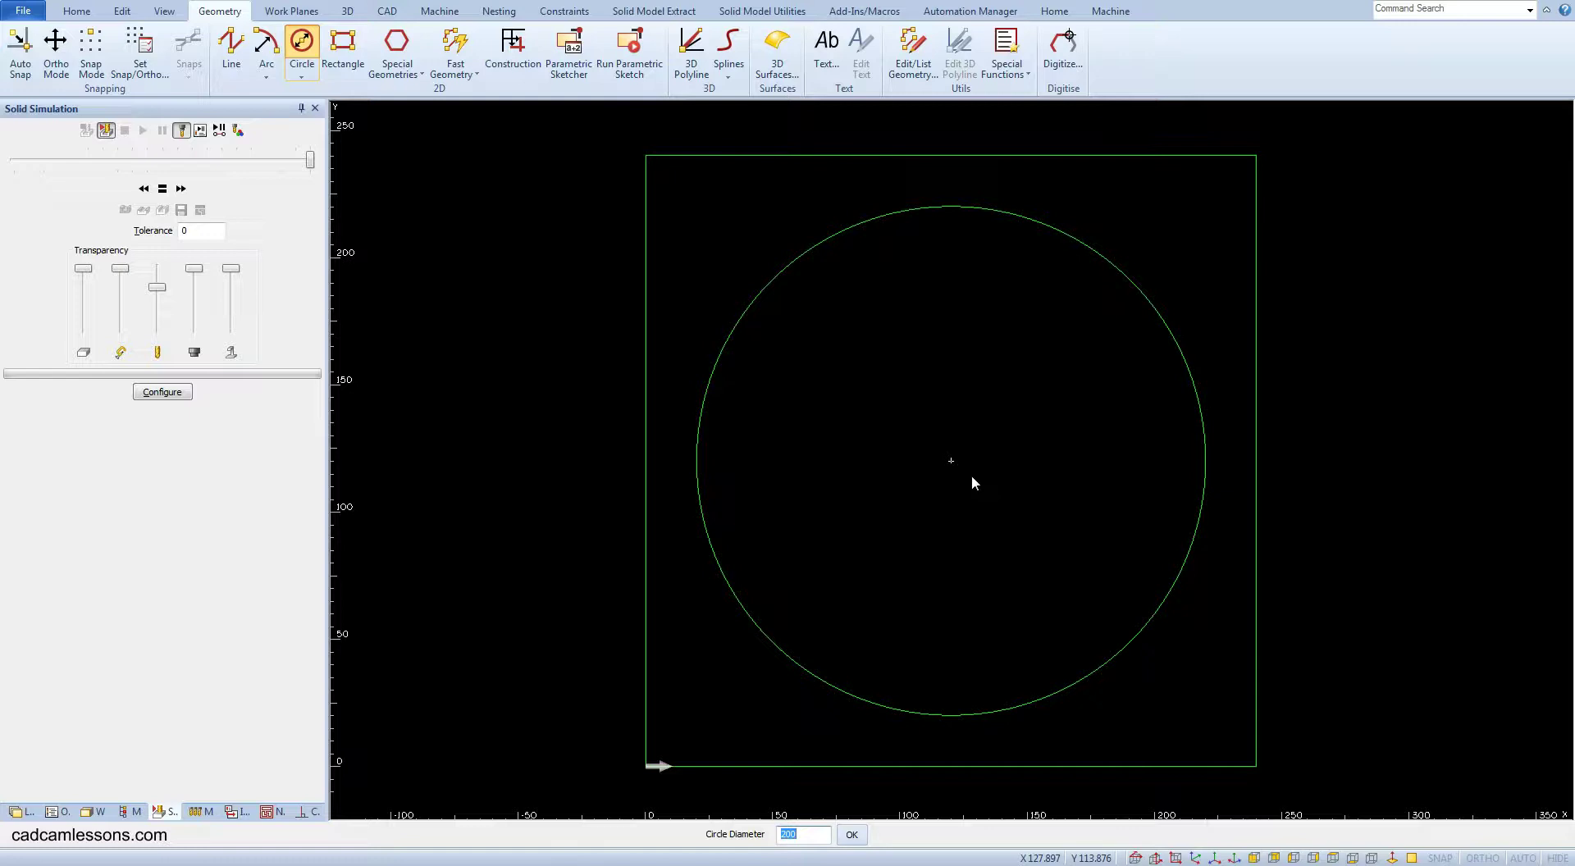
Draw a 30 × 30 square from corner 0,0 to 30,30
{"action": "left_click", "coordinate": [331, 56]}
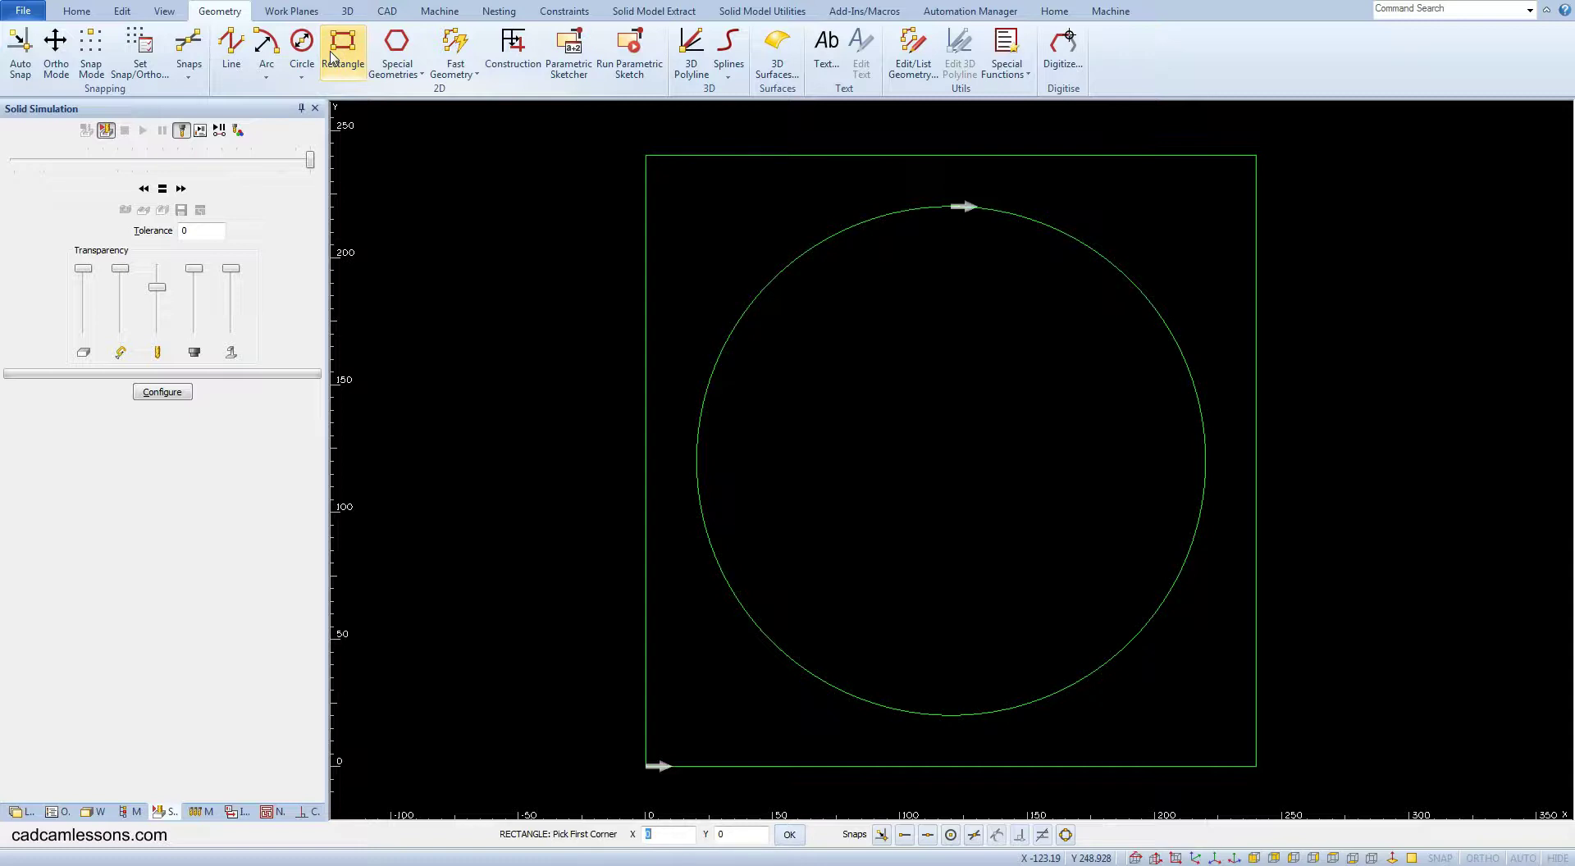
{"action": "key", "text": "Tab"}
{"action": "key", "text": "Tab"}
{"action": "key", "text": "Return"}
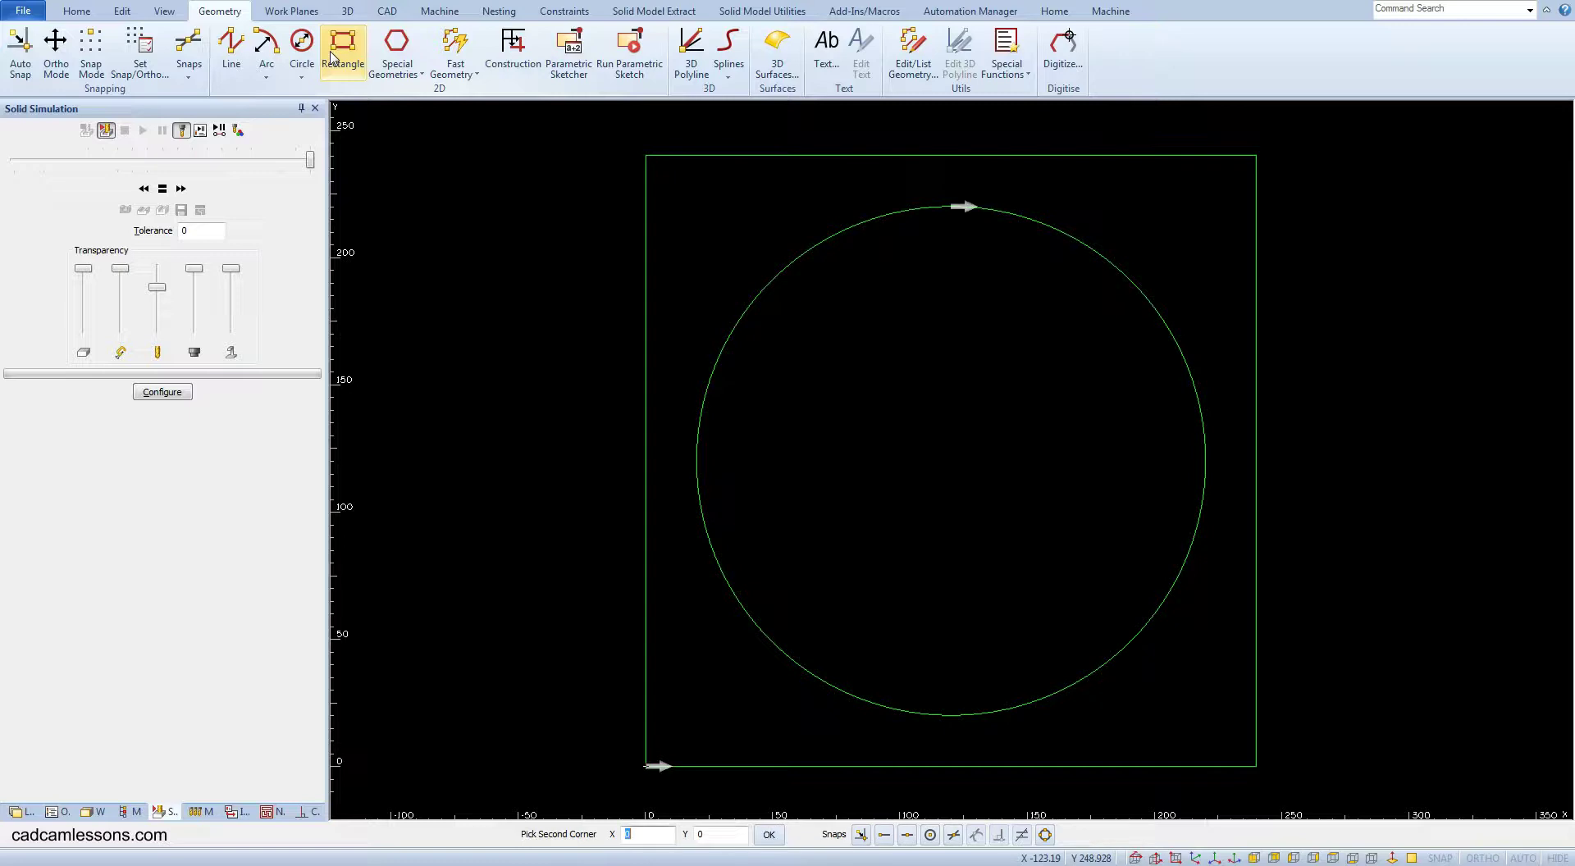
{"action": "type", "text": "30"}
{"action": "key", "text": "Tab"}
{"action": "type", "text": "30"}
{"action": "key", "text": "Return"}
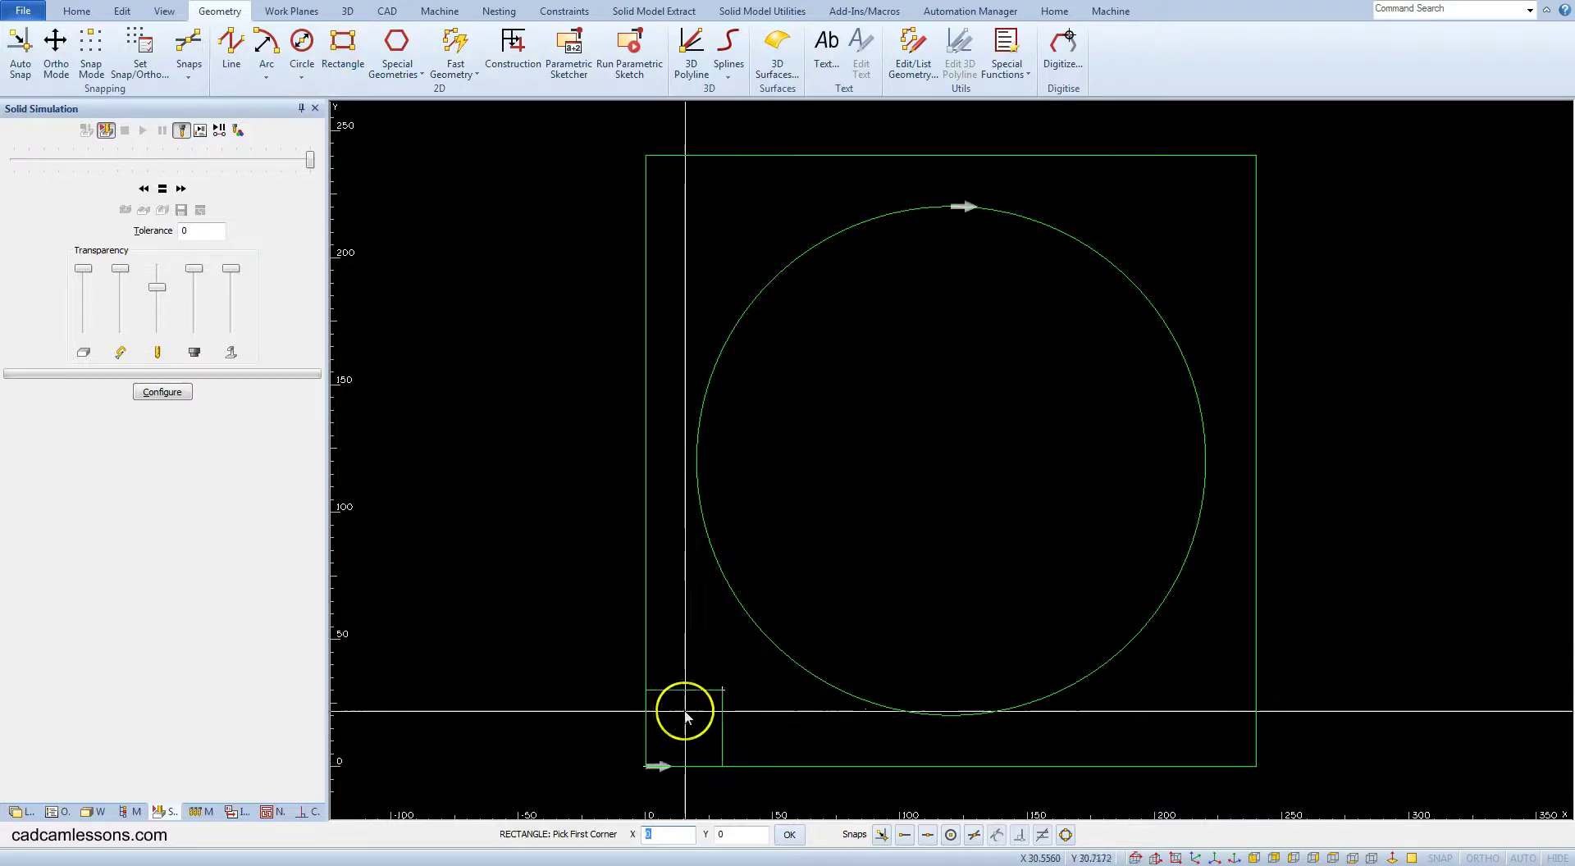
Draw a diagonal line snapped from the square's top-right corner to its lower-left corner
{"action": "left_click", "coordinate": [231, 51]}
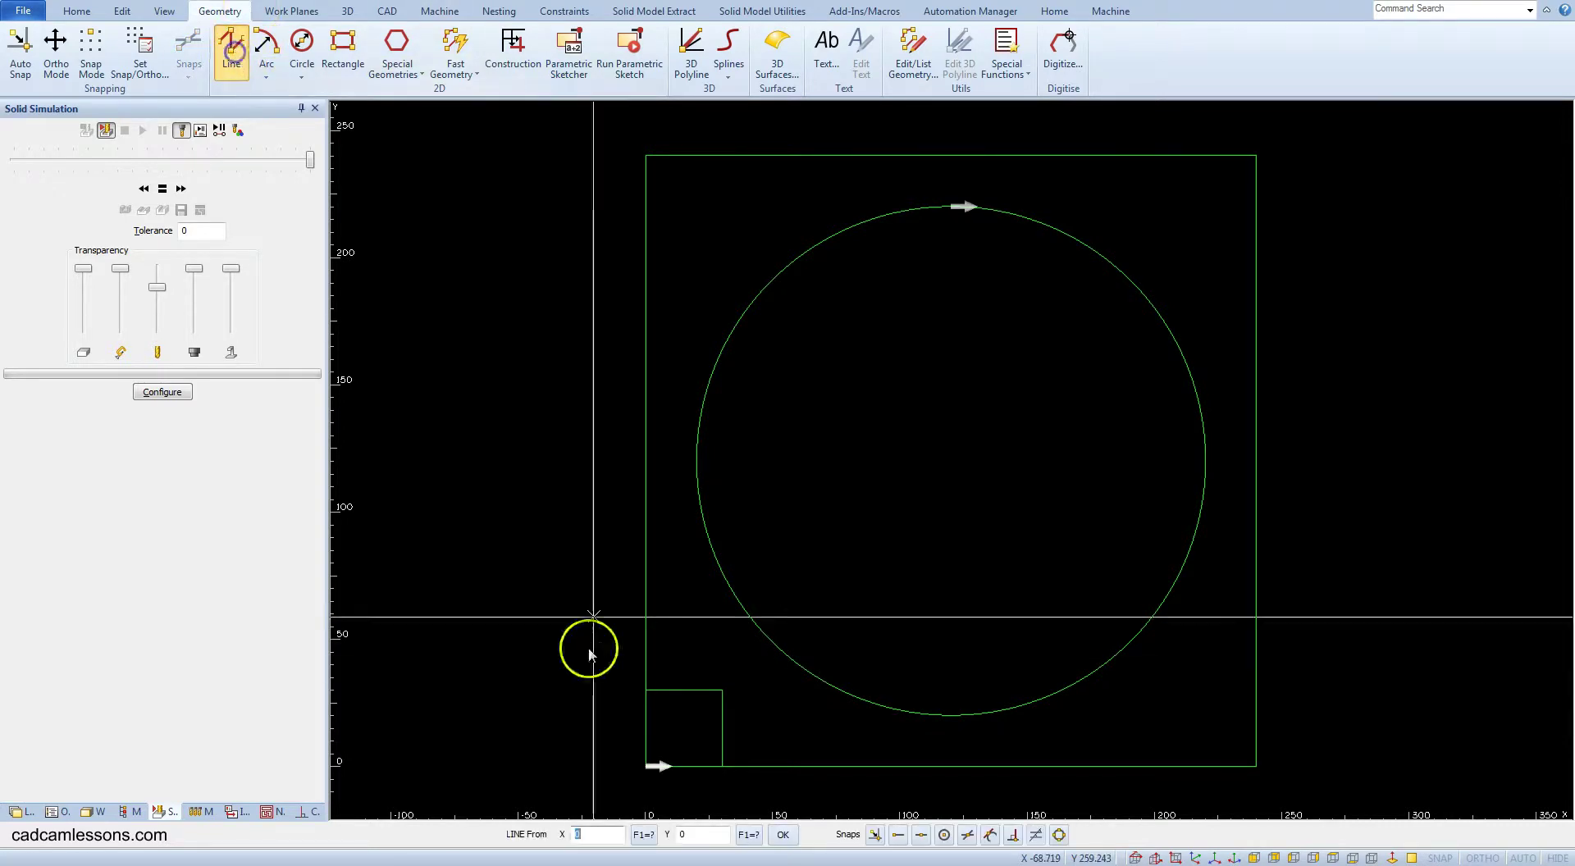
{"action": "left_click", "coordinate": [897, 835]}
{"action": "left_click", "coordinate": [722, 691]}
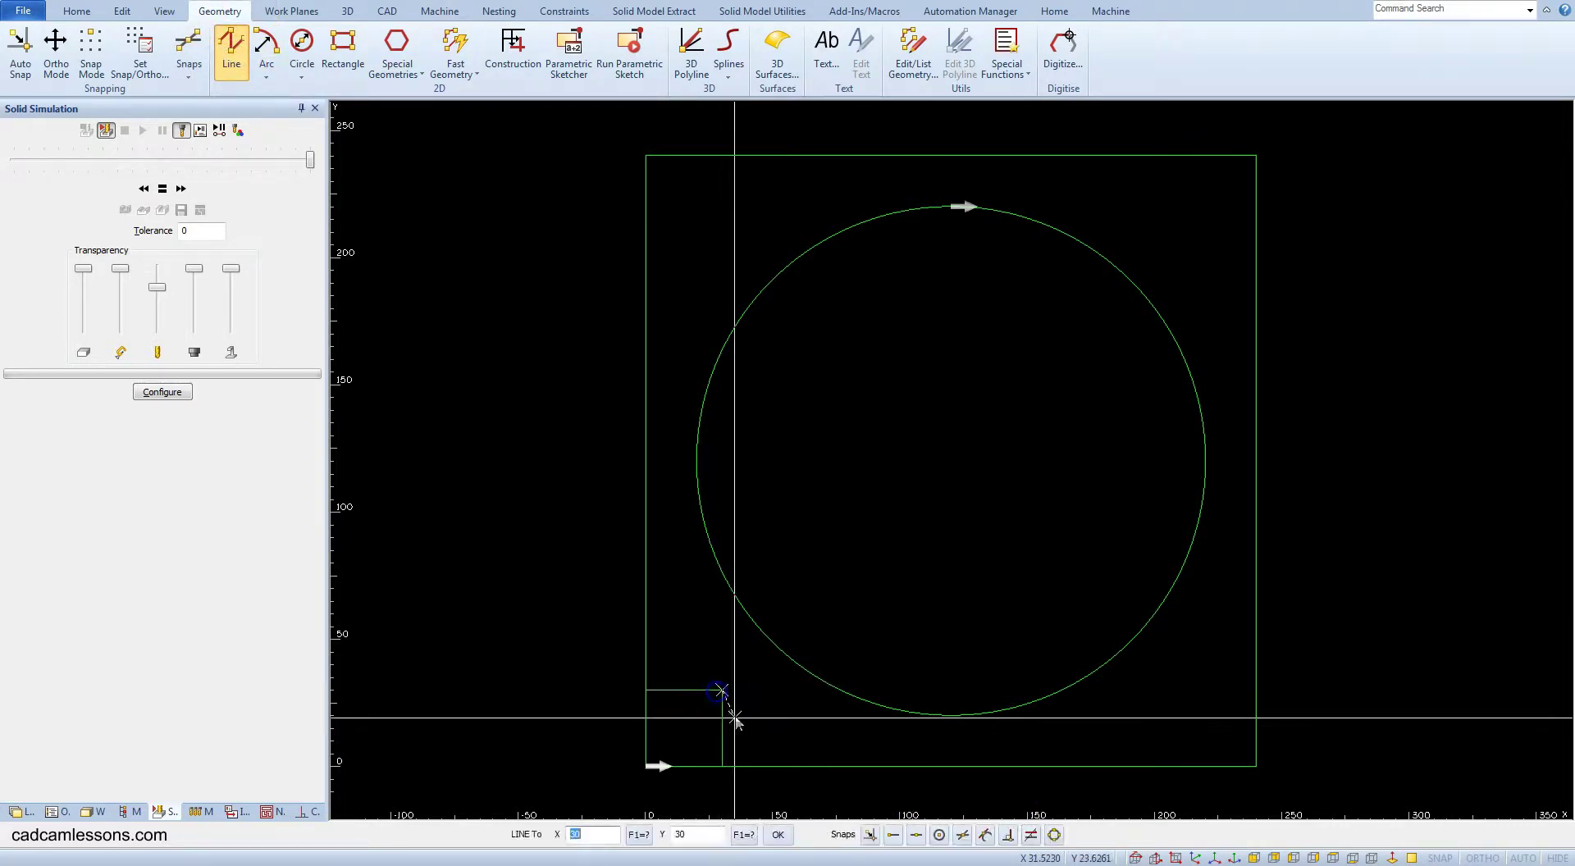
{"action": "left_click", "coordinate": [893, 835]}
{"action": "left_click", "coordinate": [654, 756]}
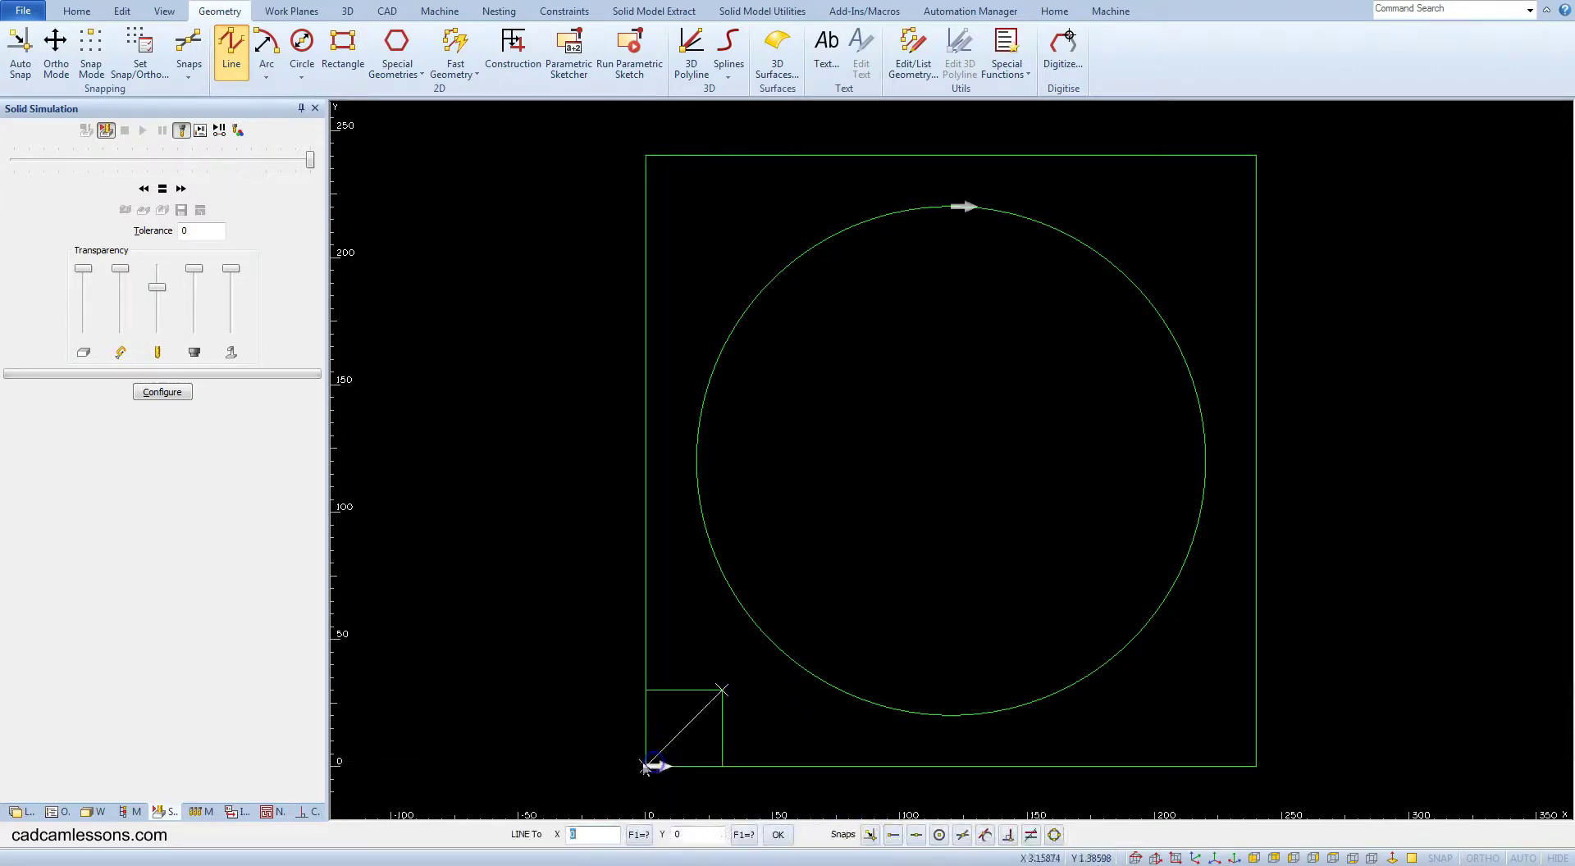
{"action": "key", "text": "Escape"}
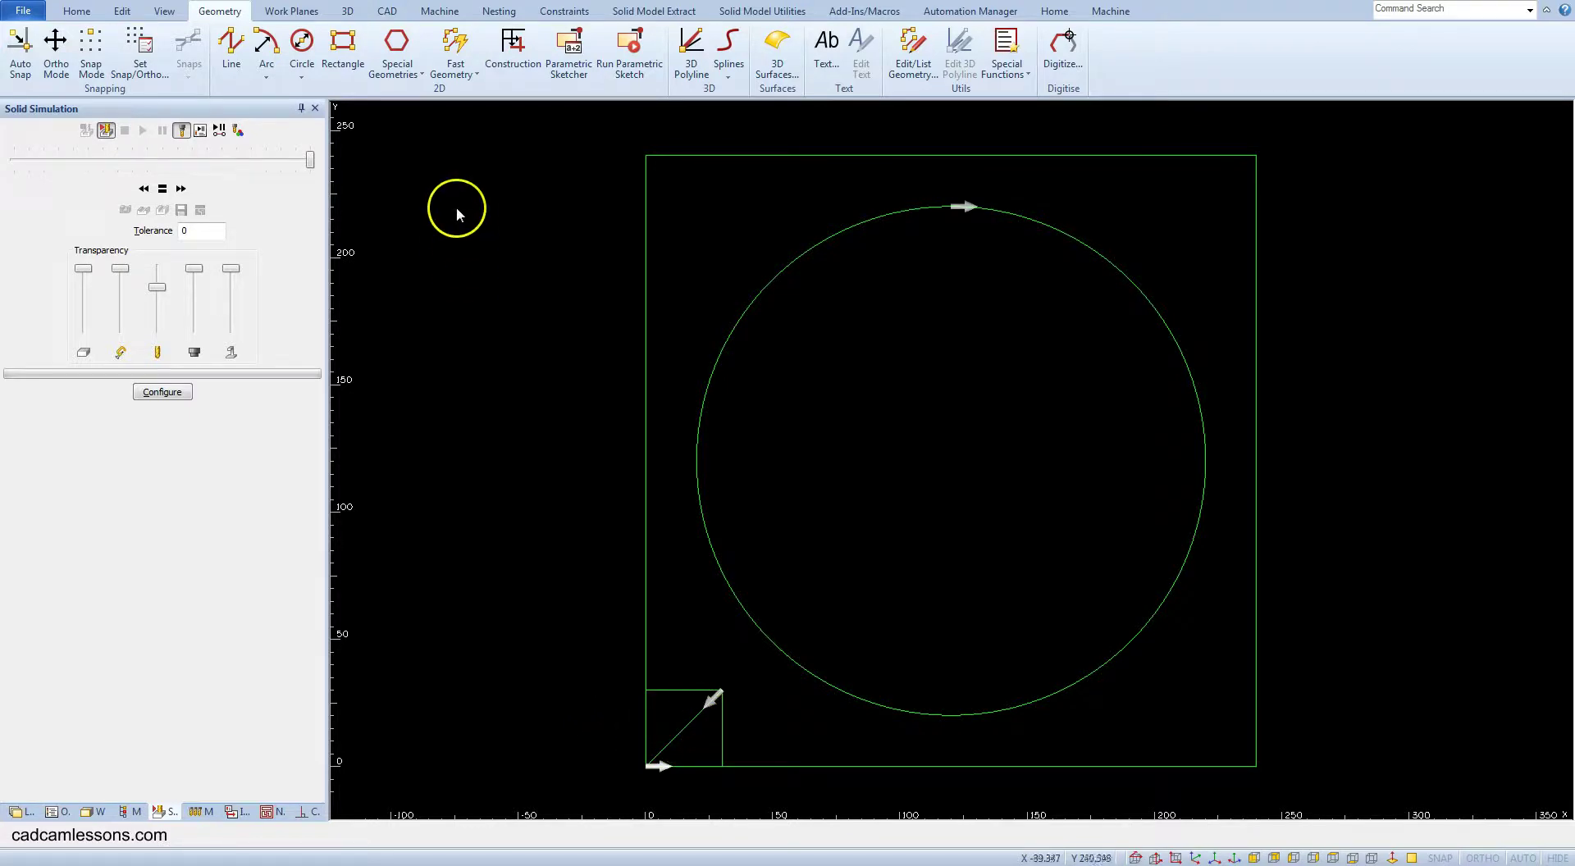
Move the 30 × 30 square from its diagonal's midpoint onto the circle's top quadrant
{"action": "left_click", "coordinate": [121, 11]}
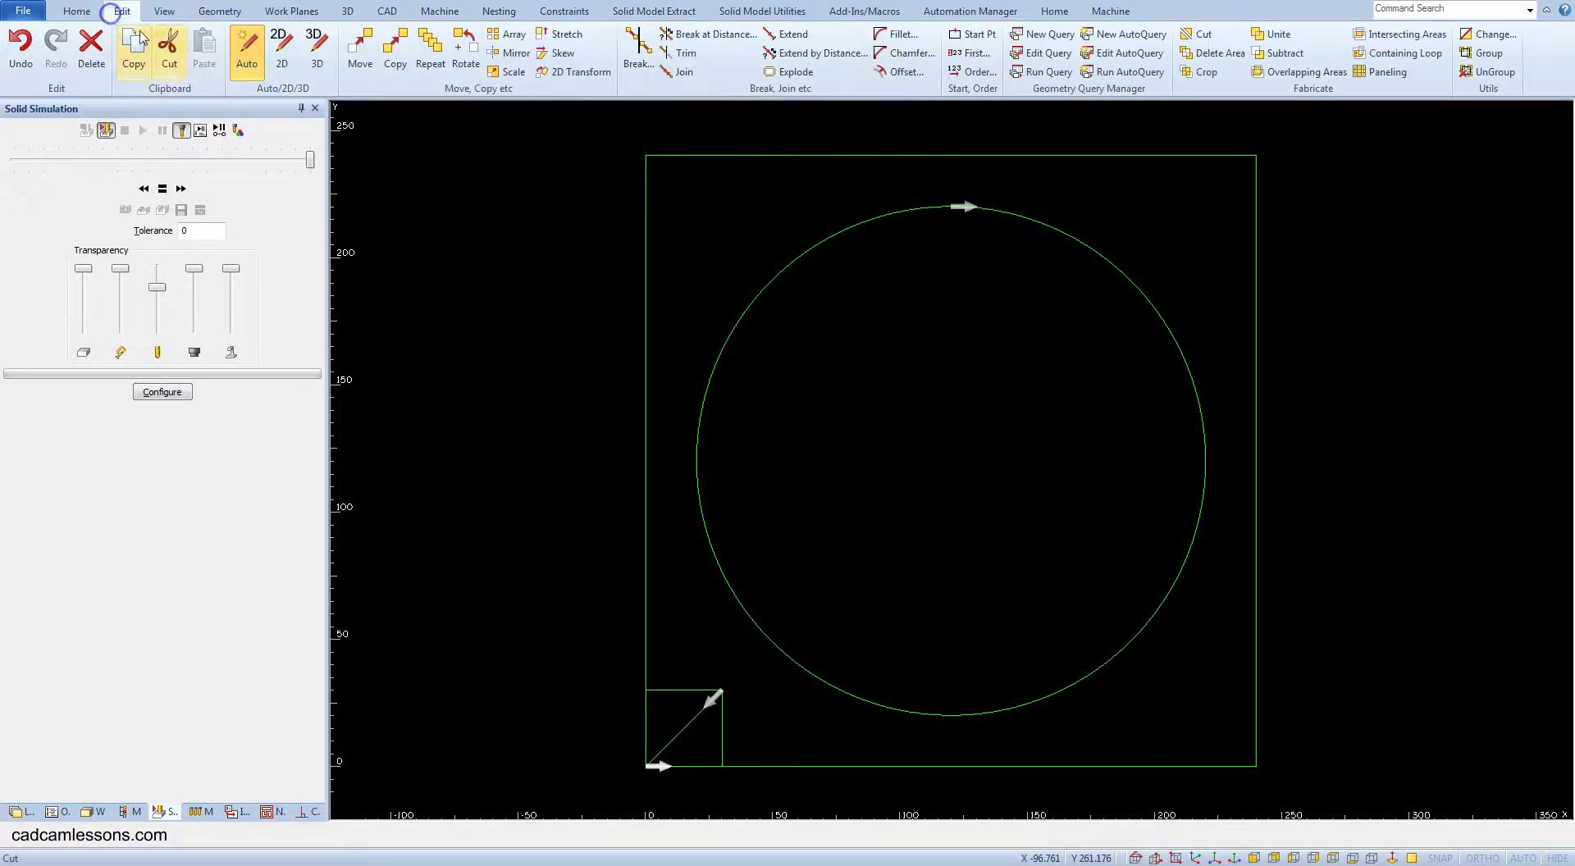
{"action": "left_click", "coordinate": [366, 54]}
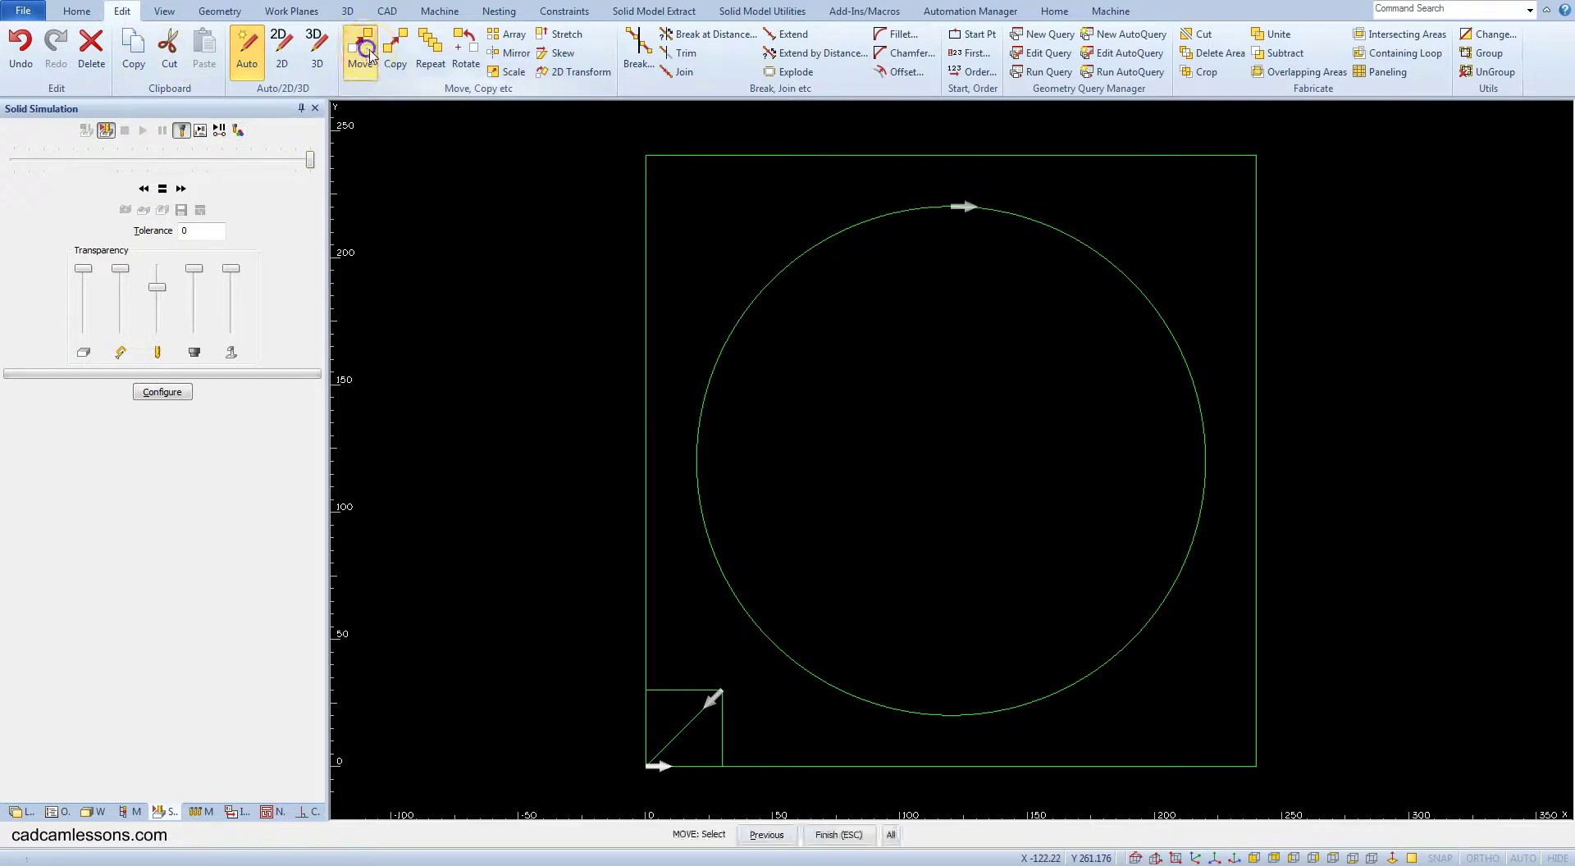
{"action": "left_click", "coordinate": [682, 688]}
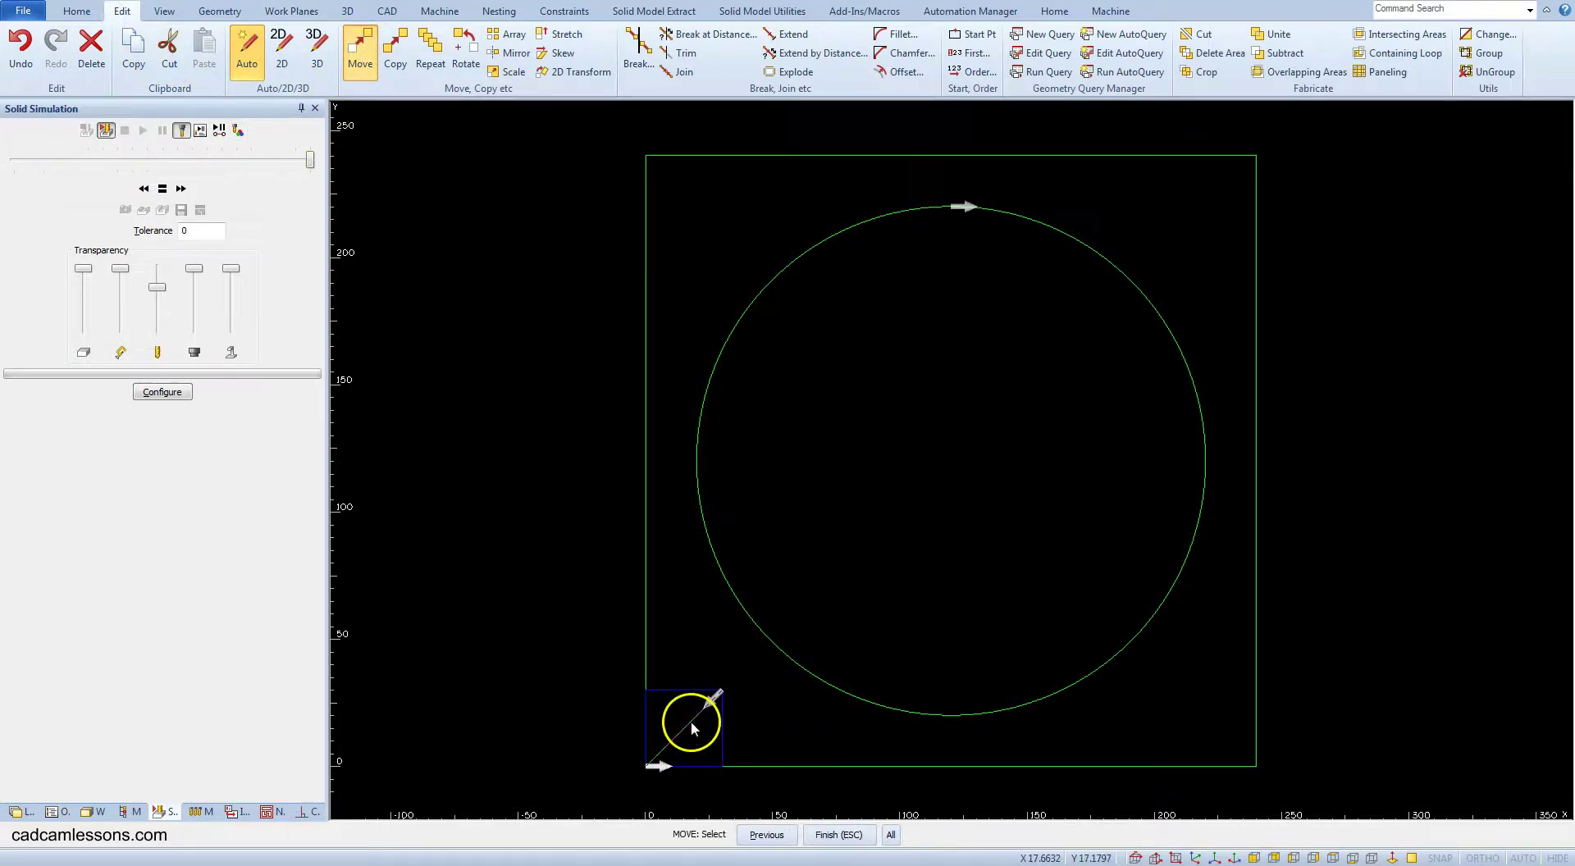
{"action": "right_click", "coordinate": [644, 717]}
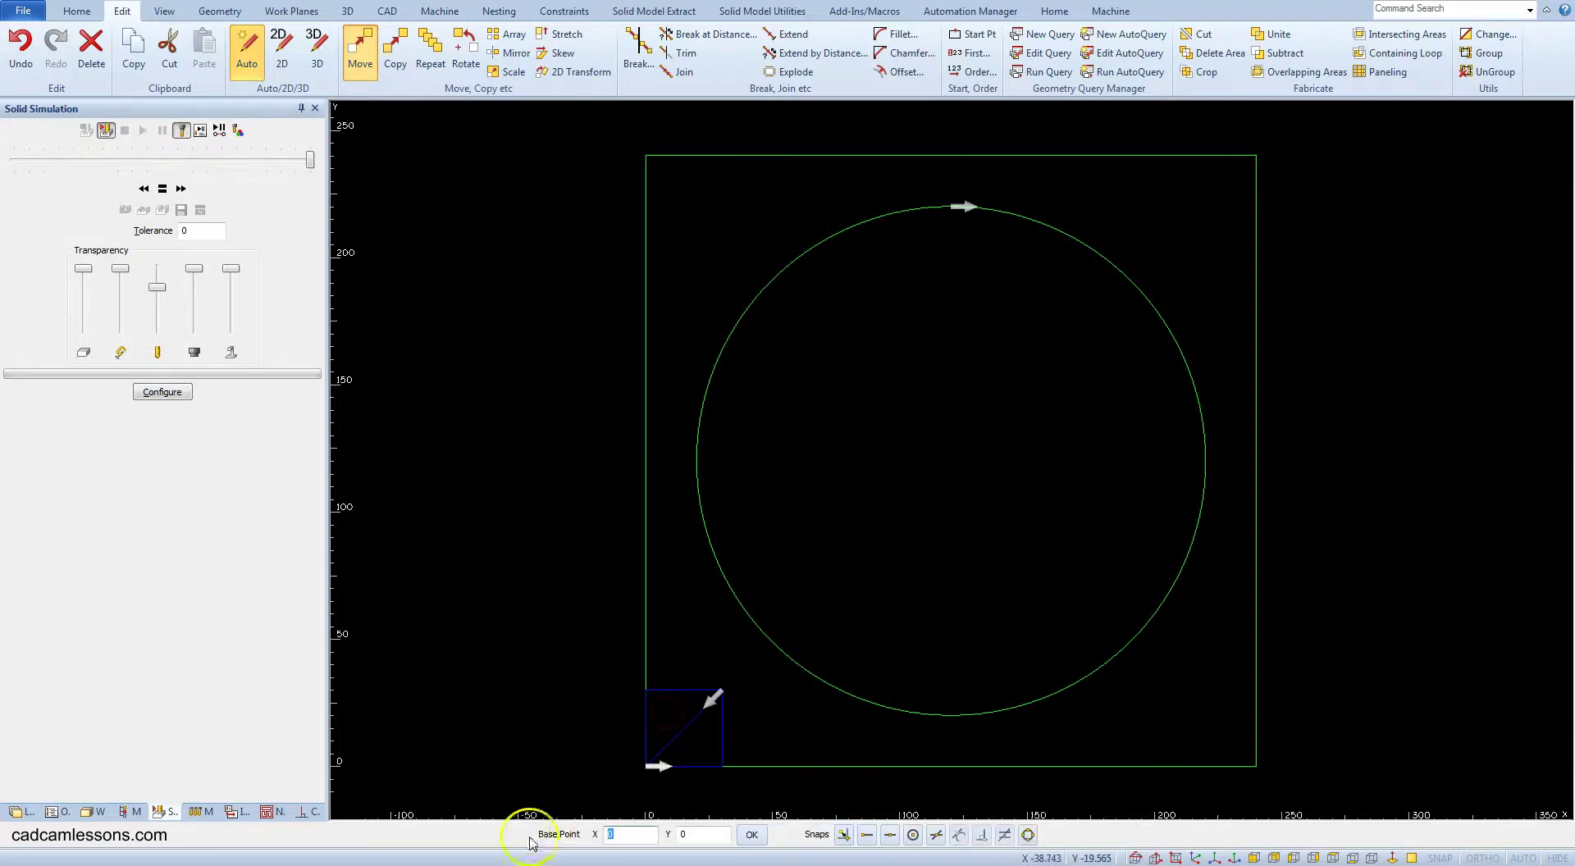
{"action": "left_click", "coordinate": [888, 835]}
{"action": "left_click", "coordinate": [697, 720]}
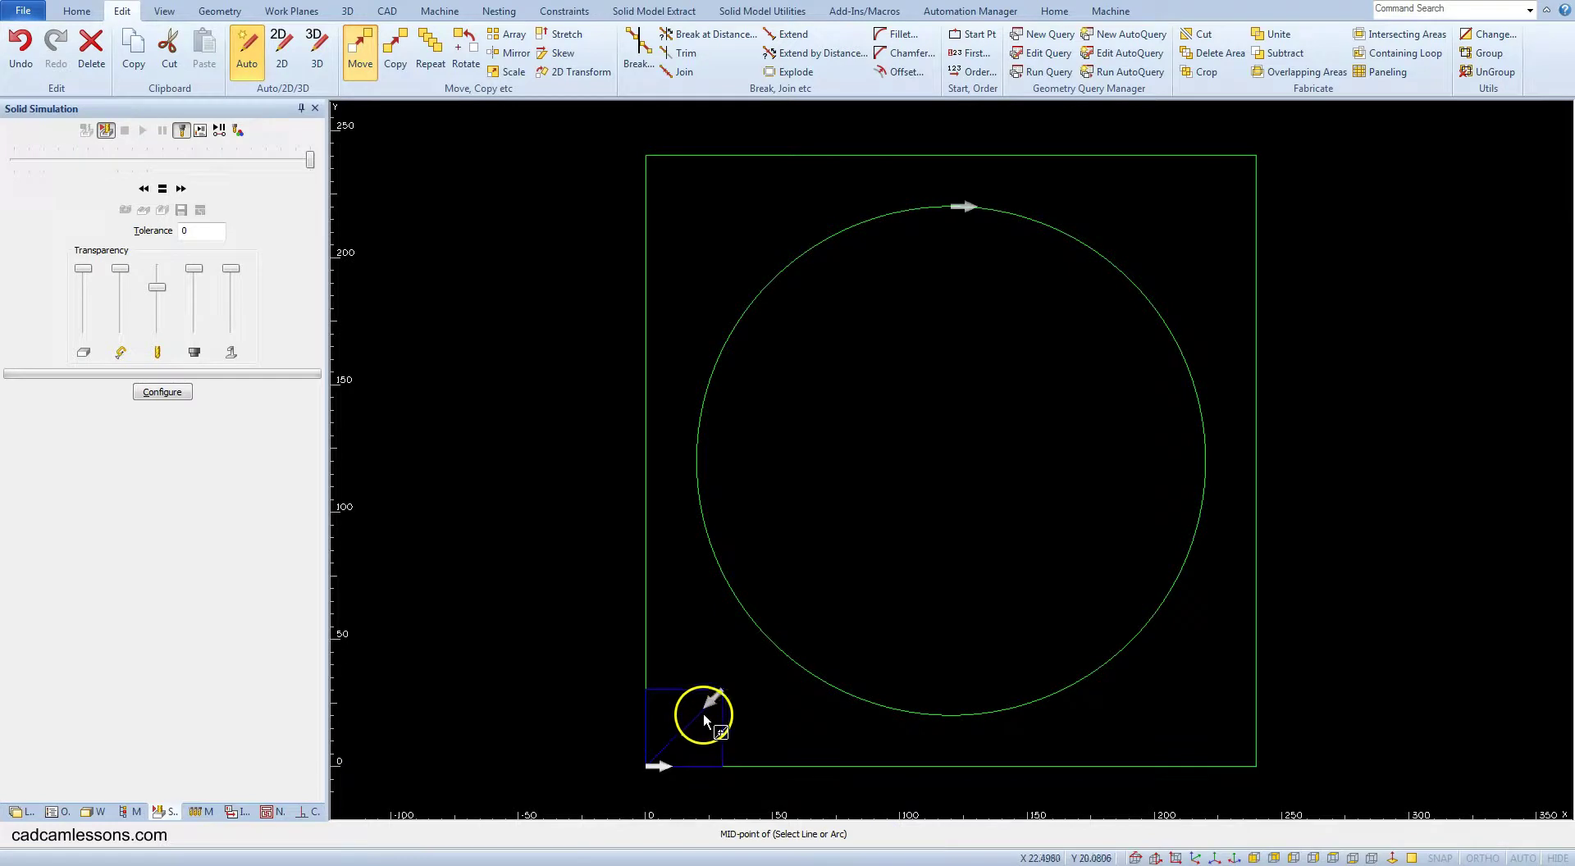
{"action": "left_click", "coordinate": [811, 742]}
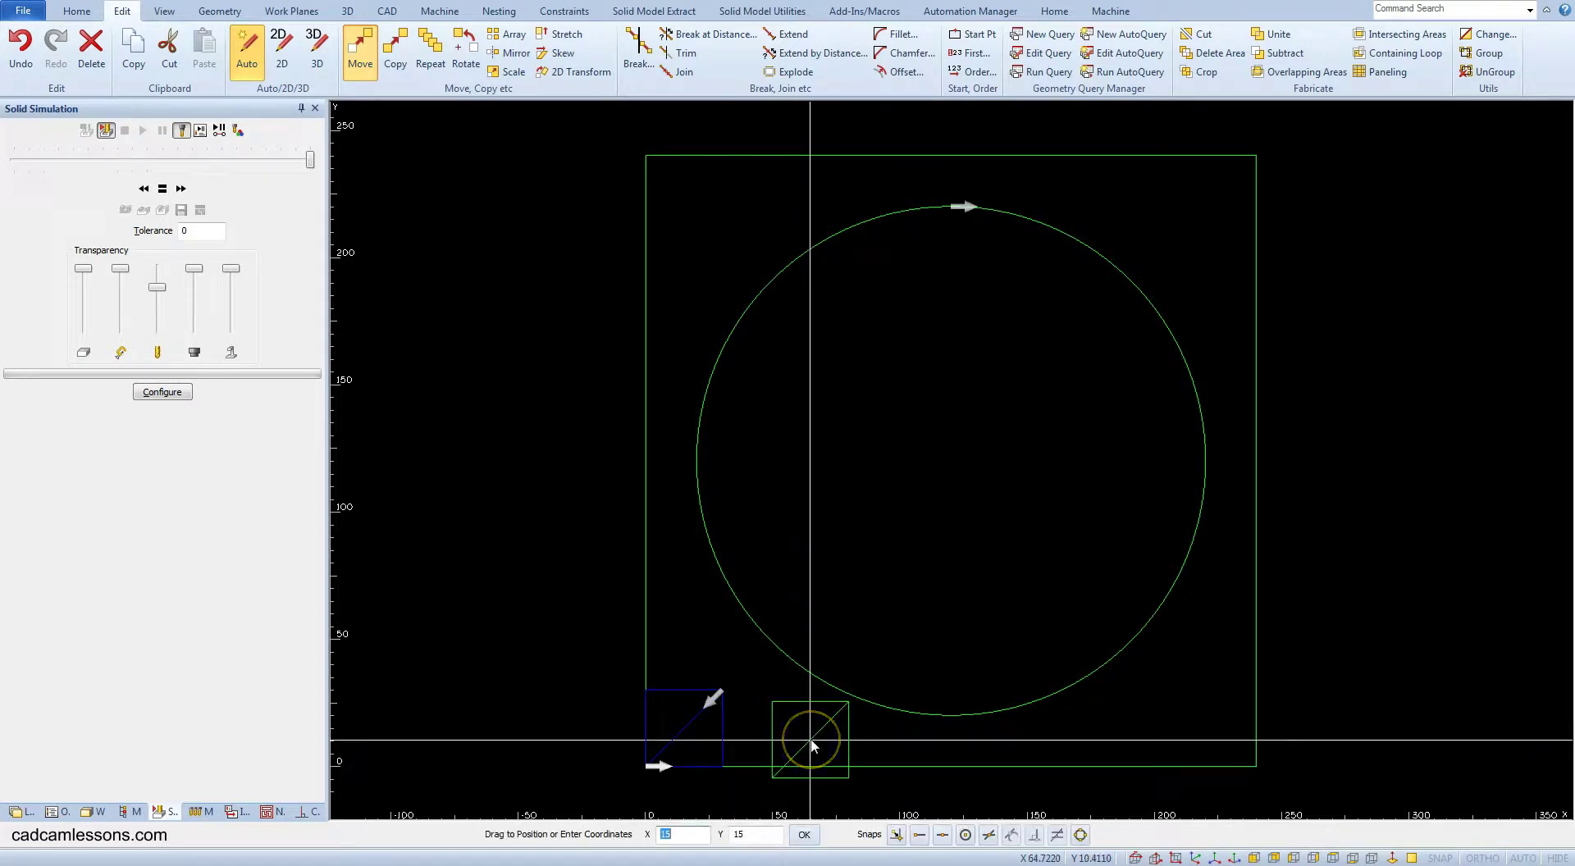
{"action": "left_click_drag", "start_coordinate": [812, 745], "coordinate": [781, 685]}
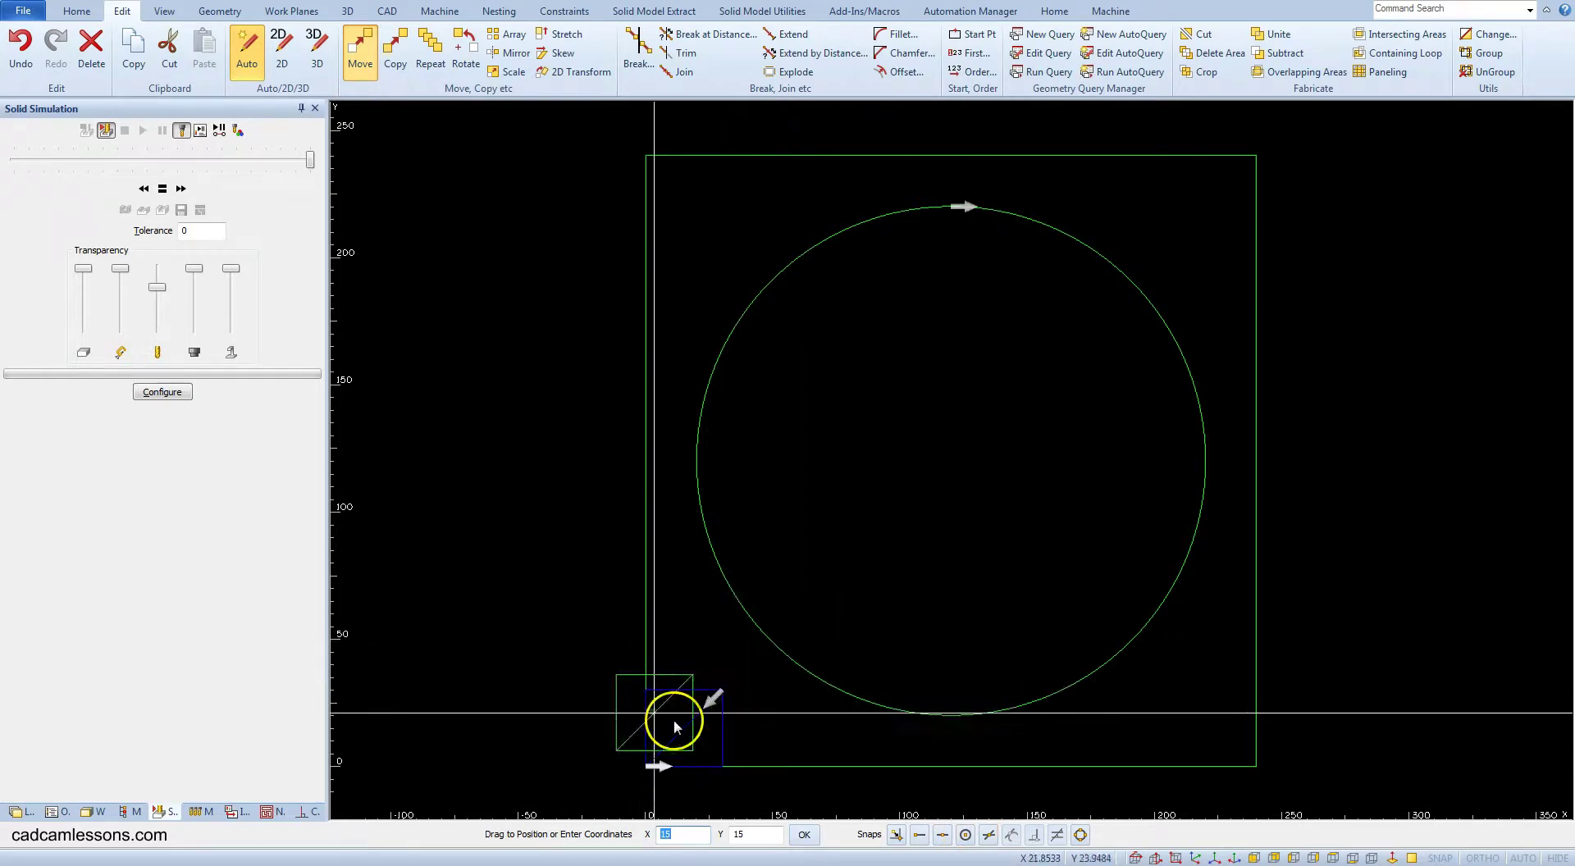
{"action": "left_click", "coordinate": [1081, 834]}
{"action": "left_click", "coordinate": [953, 213]}
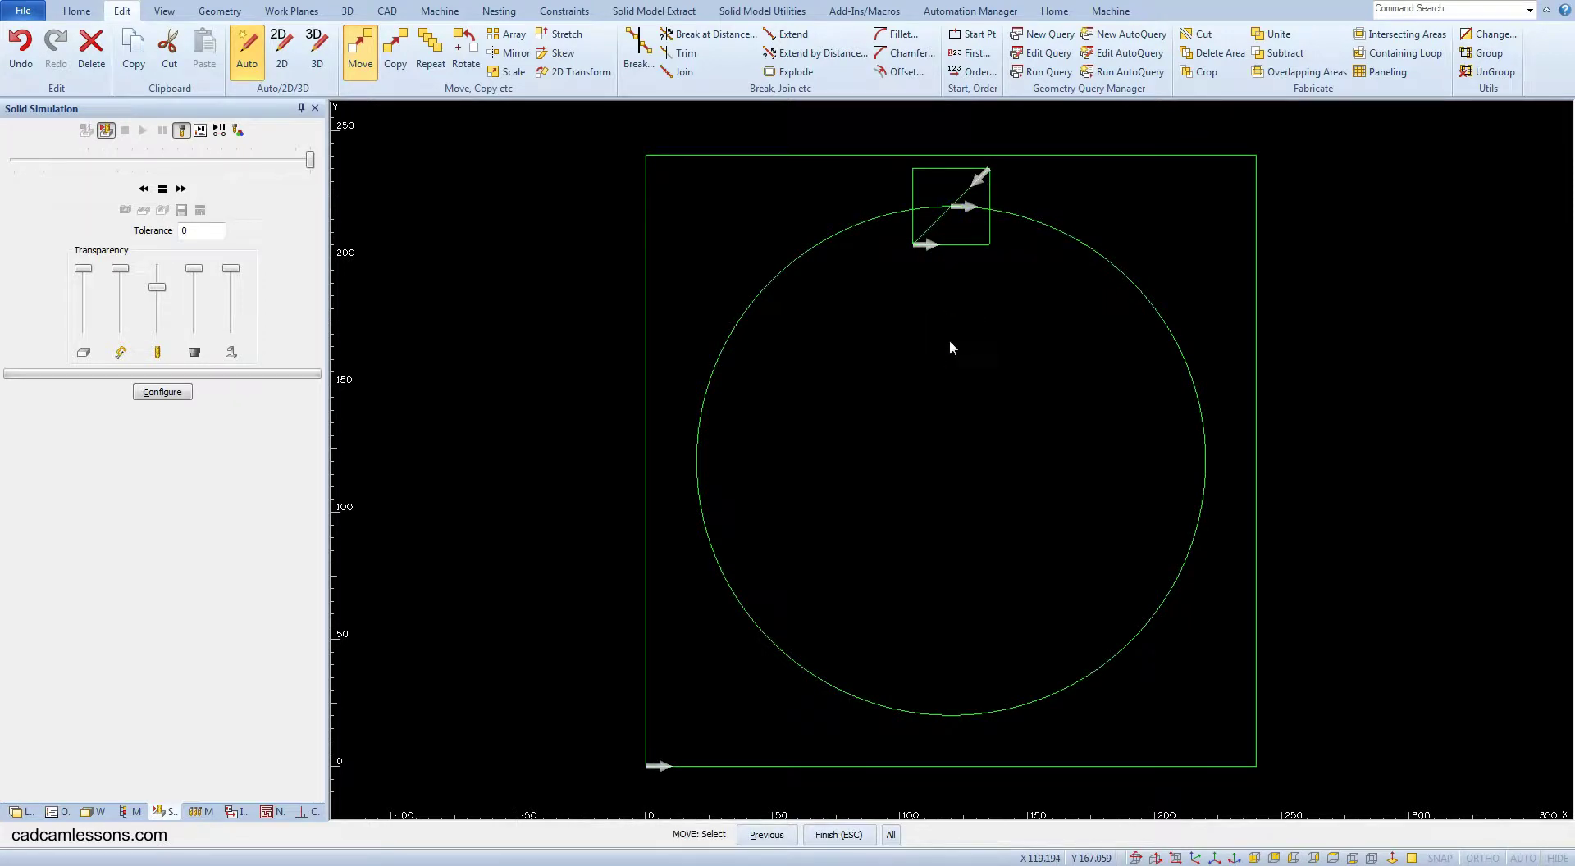
{"action": "left_click", "coordinate": [960, 268]}
{"action": "right_click", "coordinate": [957, 274]}
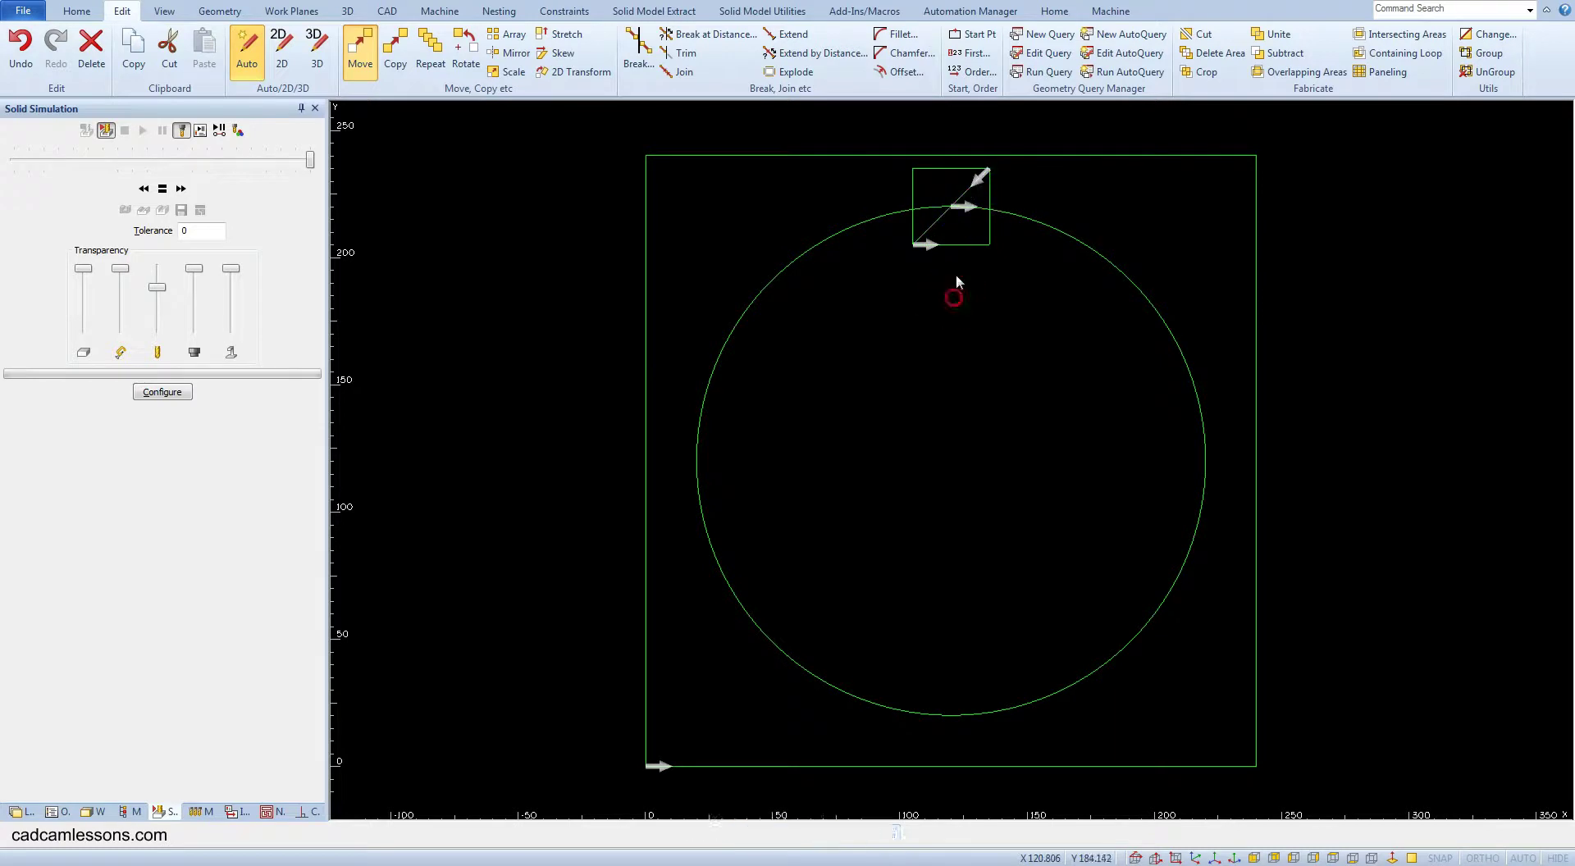
Delete the diagonal line from the small square
{"action": "left_click", "coordinate": [91, 48]}
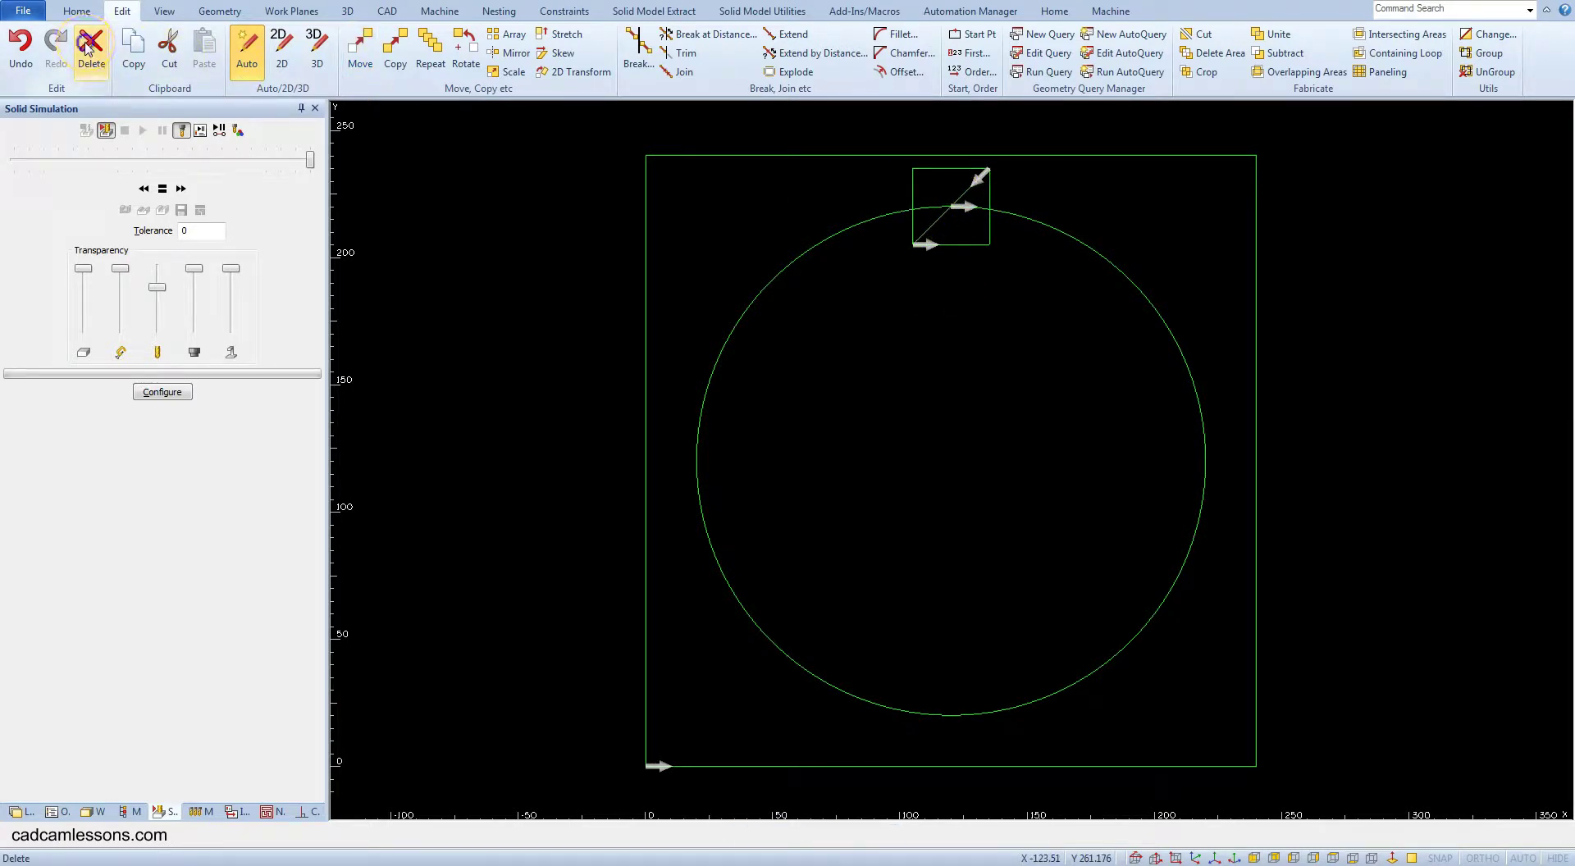
{"action": "left_click", "coordinate": [947, 209]}
{"action": "right_click", "coordinate": [942, 279]}
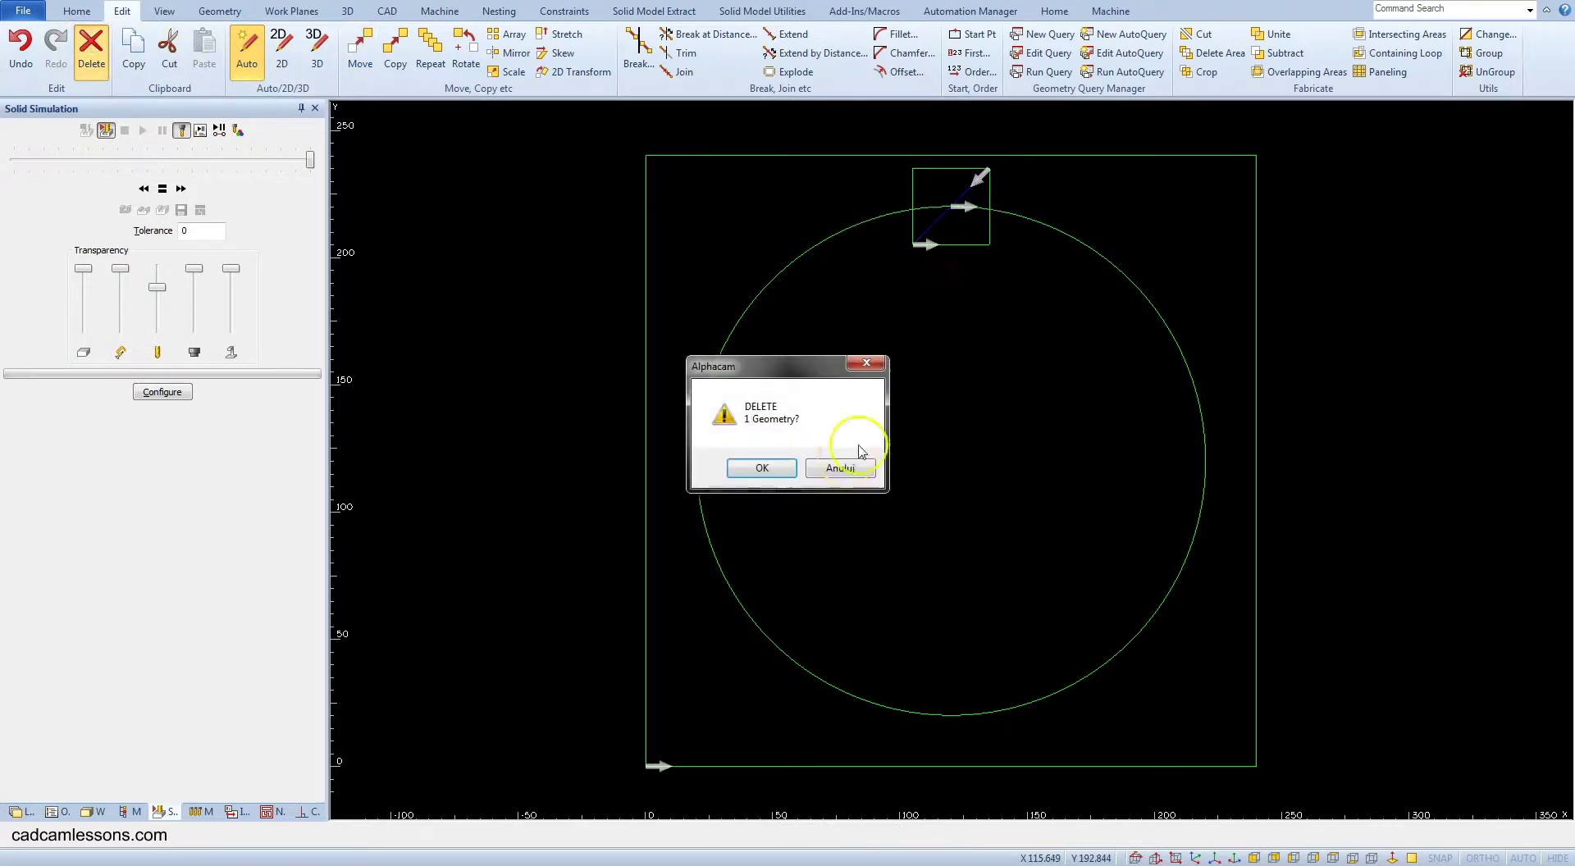
{"action": "left_click", "coordinate": [762, 468]}
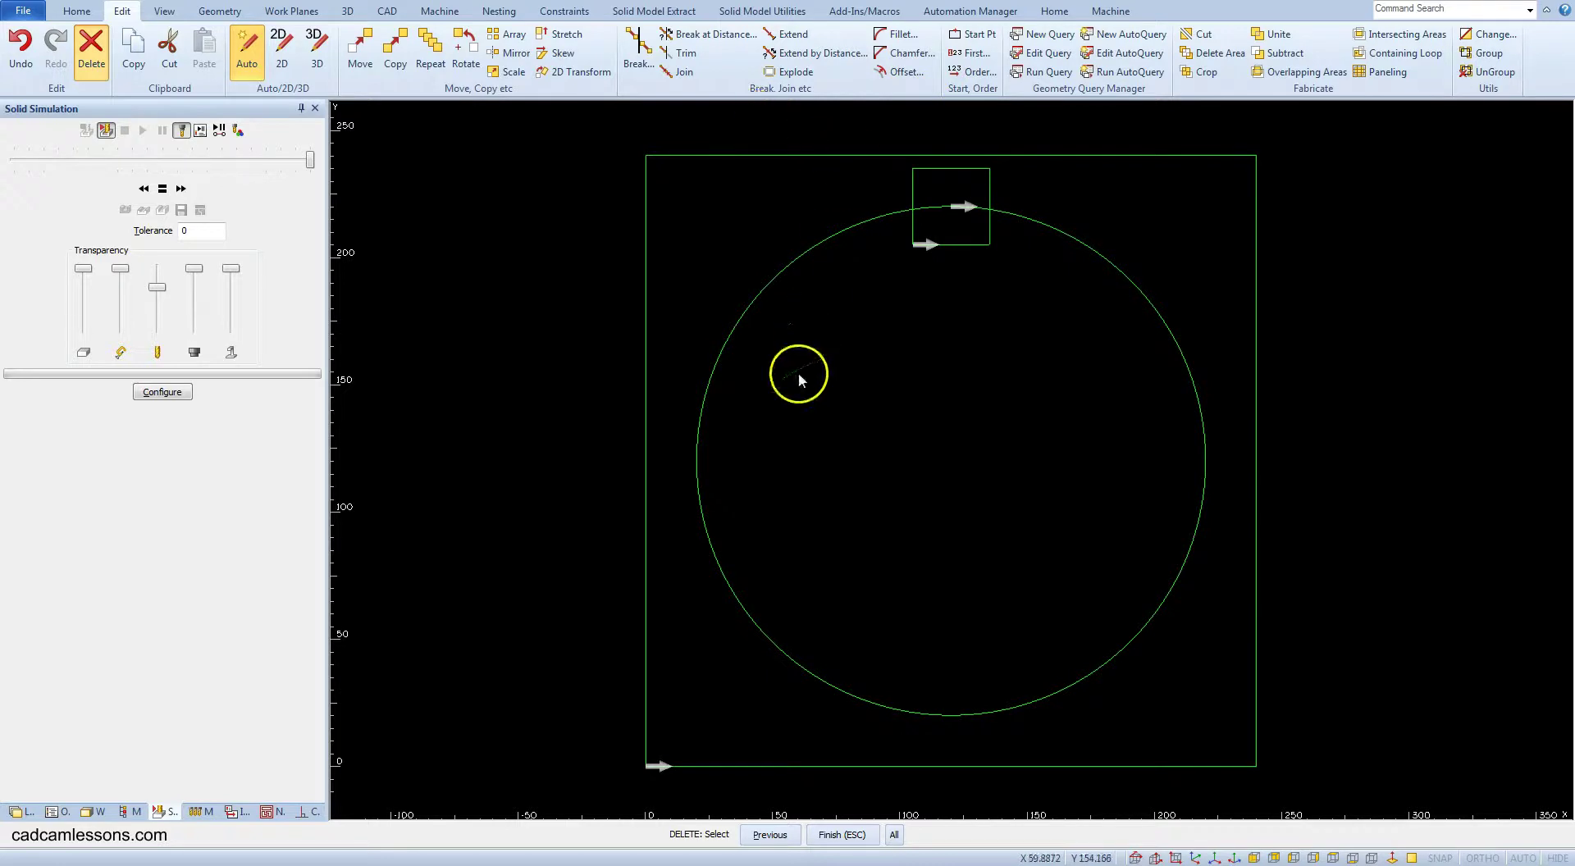
{"action": "right_click", "coordinate": [798, 371]}
Fillet all corners of the small square with a 10 radius
{"action": "left_click", "coordinate": [899, 34]}
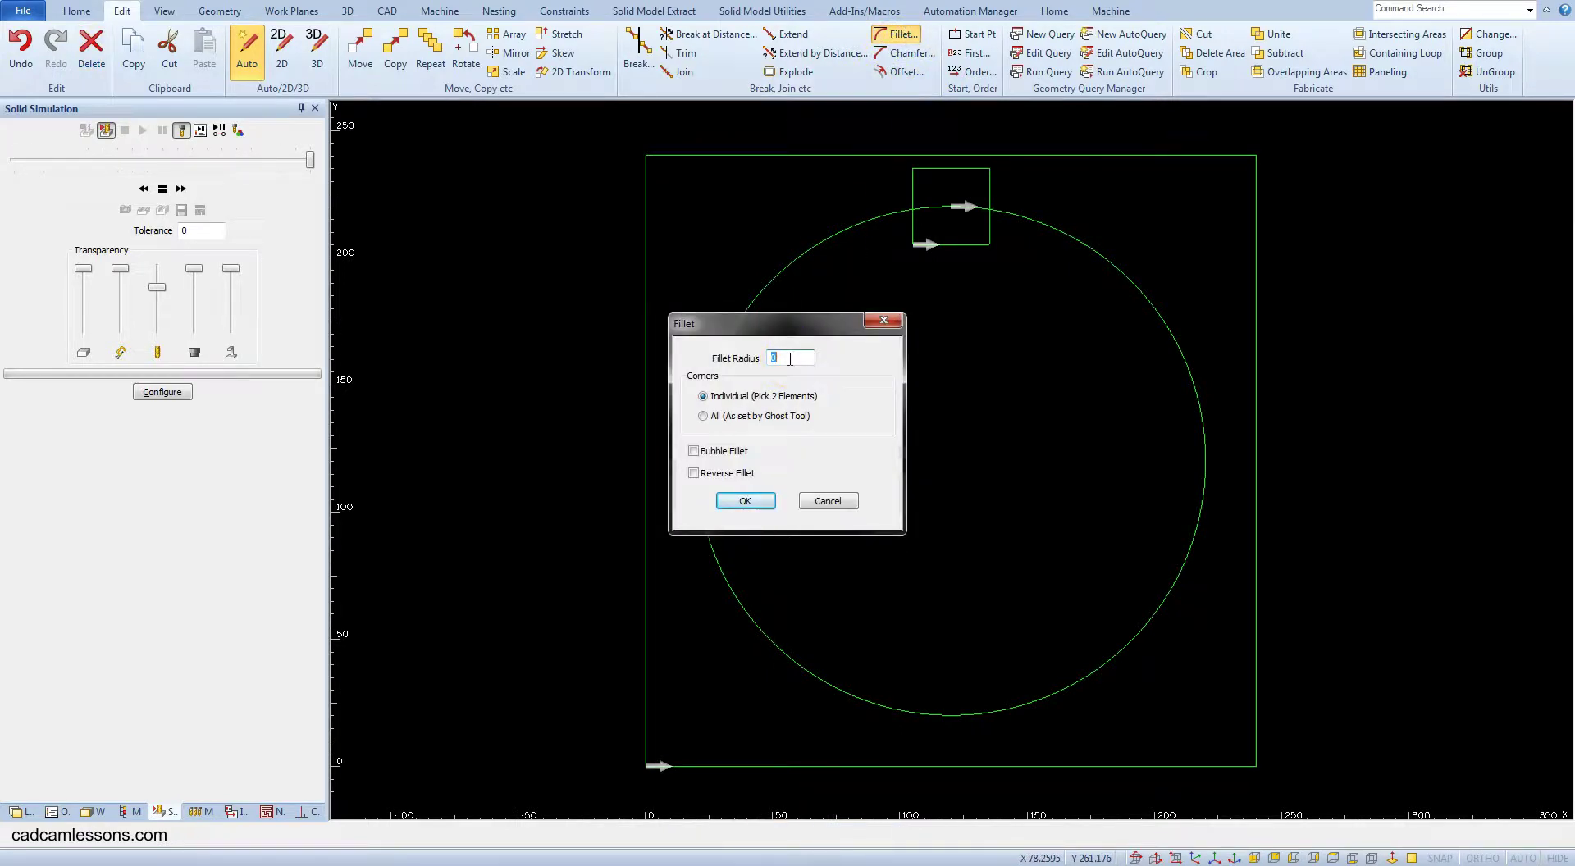
{"action": "type", "text": "10"}
{"action": "left_click", "coordinate": [703, 417]}
{"action": "left_click", "coordinate": [743, 500]}
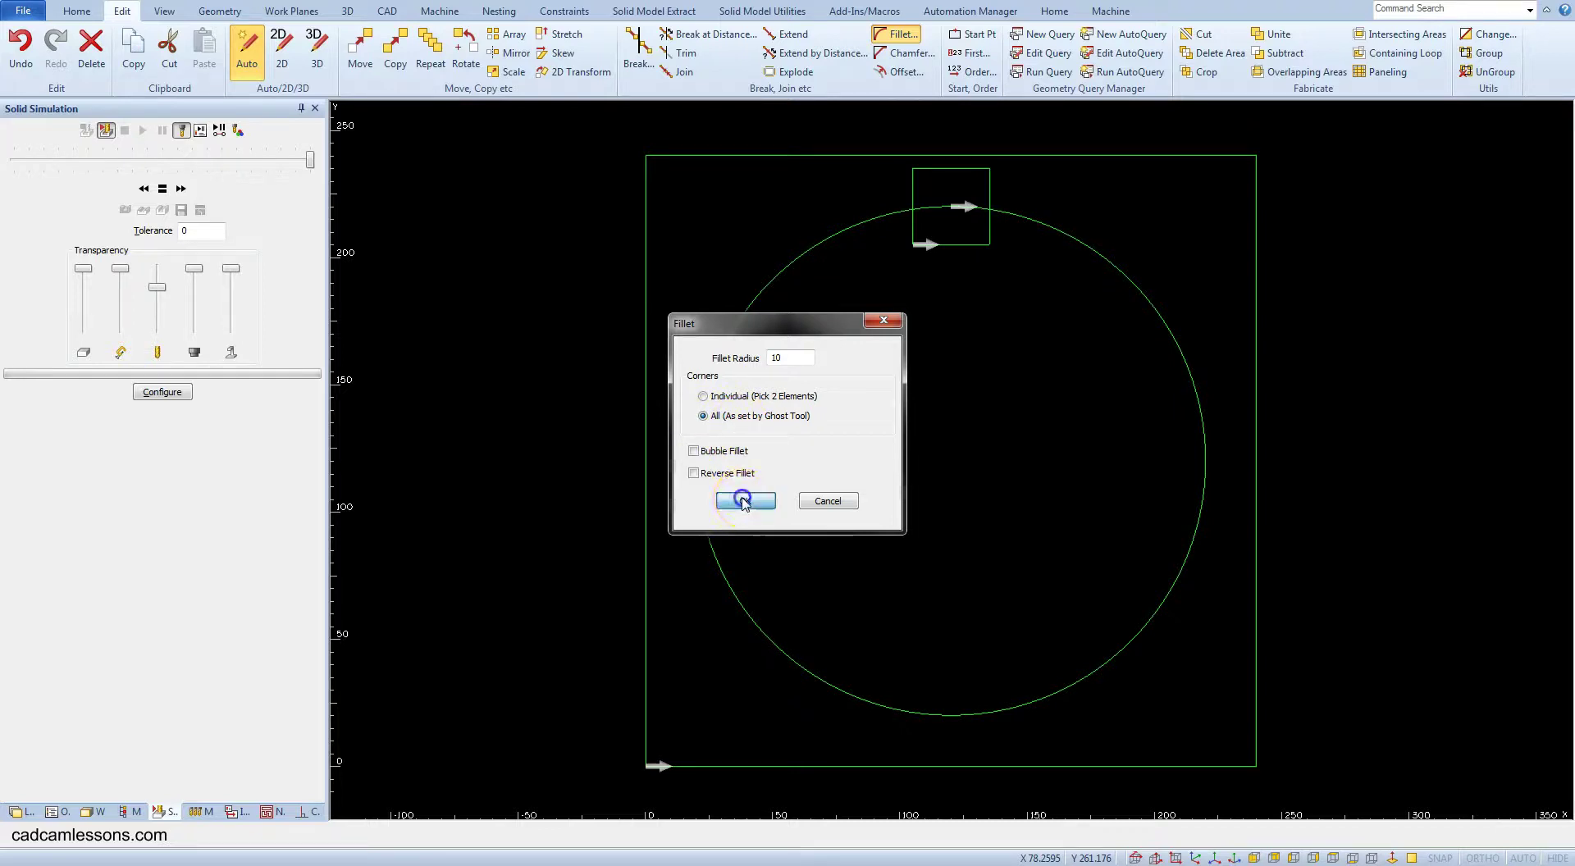
{"action": "left_click", "coordinate": [952, 243]}
{"action": "right_click", "coordinate": [952, 269]}
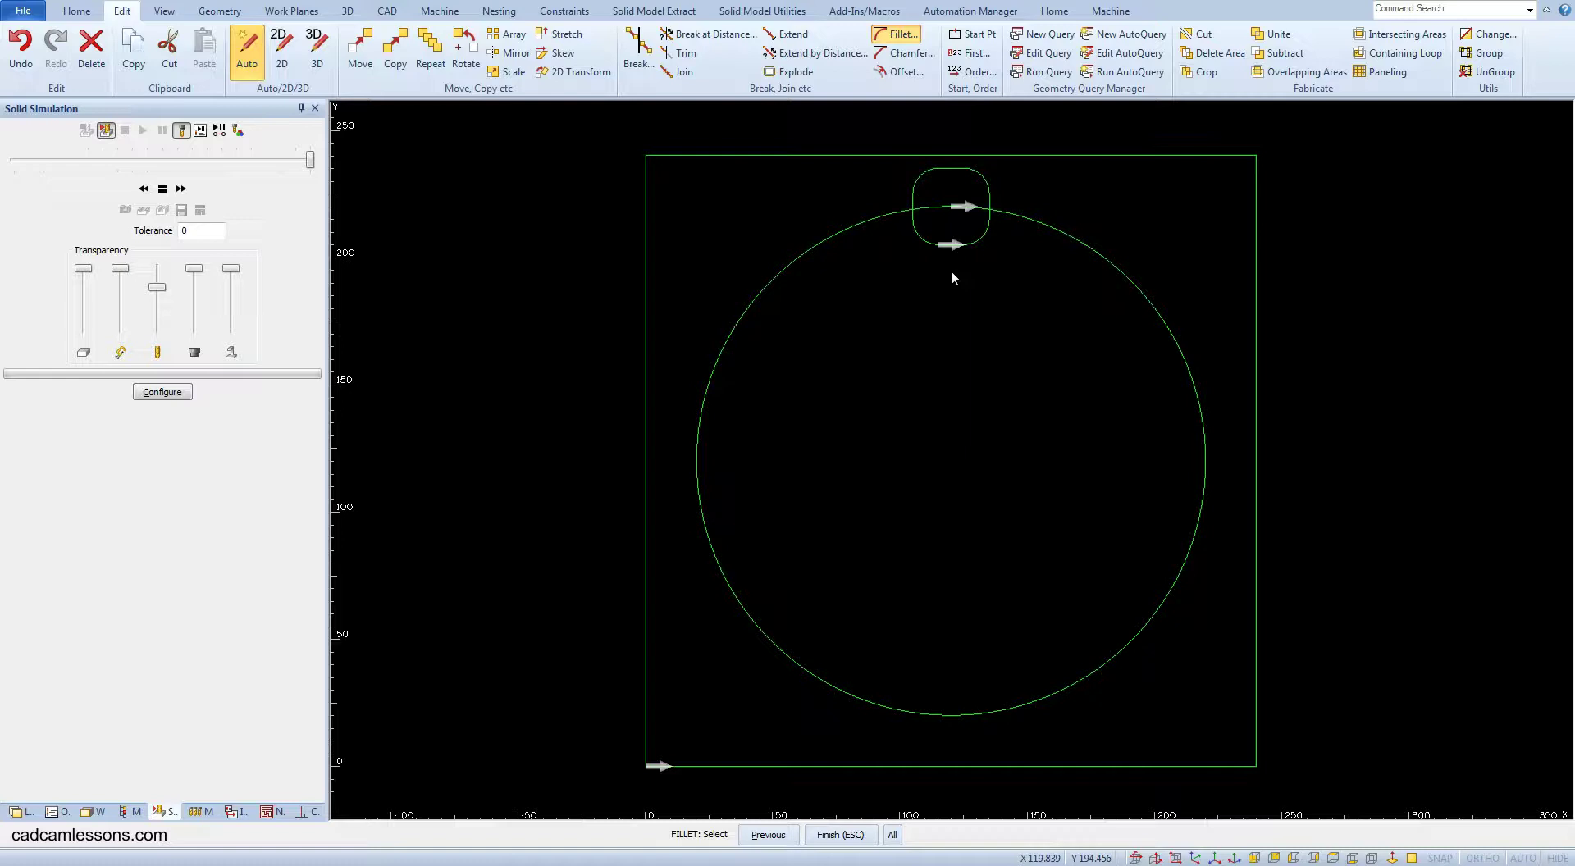
{"action": "left_click", "coordinate": [990, 210]}
Set the rounded slot's tool direction to CCW, Inside using Tool Directions
{"action": "left_click", "coordinate": [451, 12]}
{"action": "left_click", "coordinate": [66, 53]}
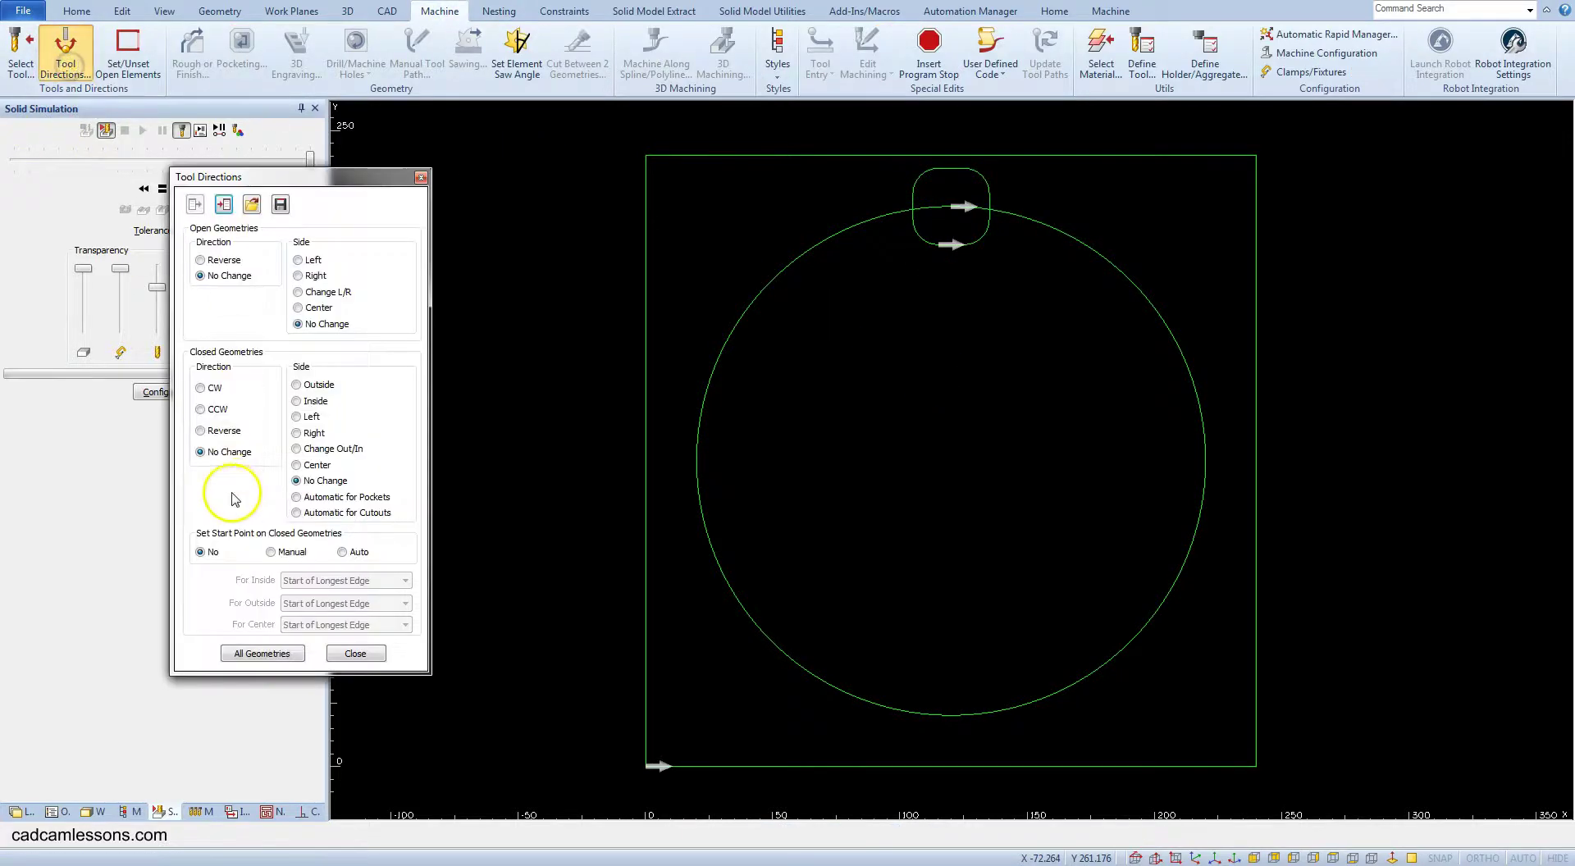
{"action": "left_click", "coordinate": [209, 409]}
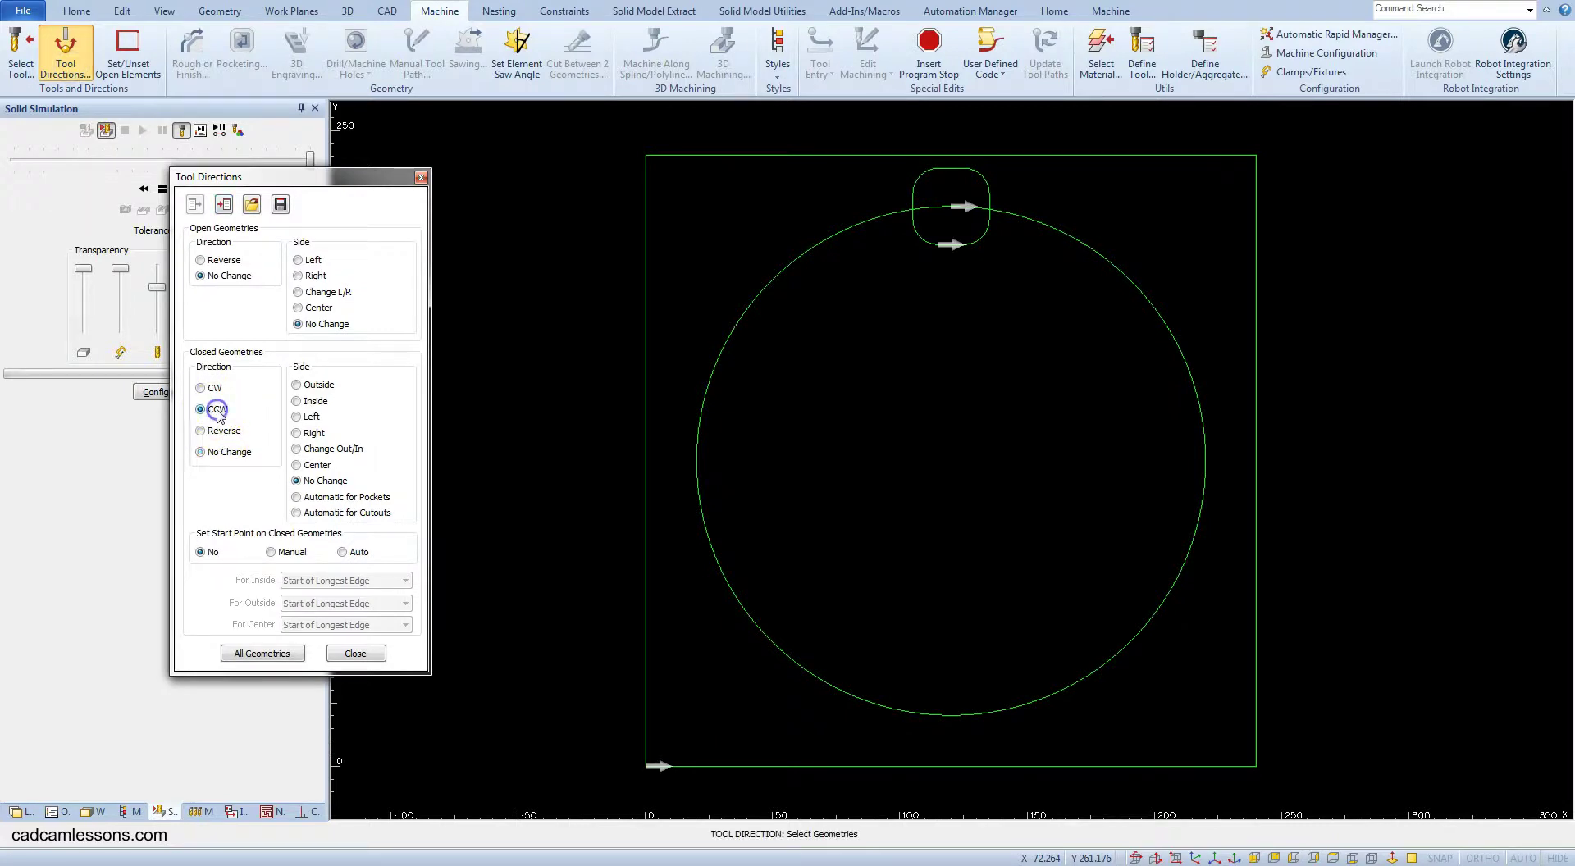
{"action": "left_click", "coordinate": [301, 402]}
{"action": "left_click", "coordinate": [923, 240]}
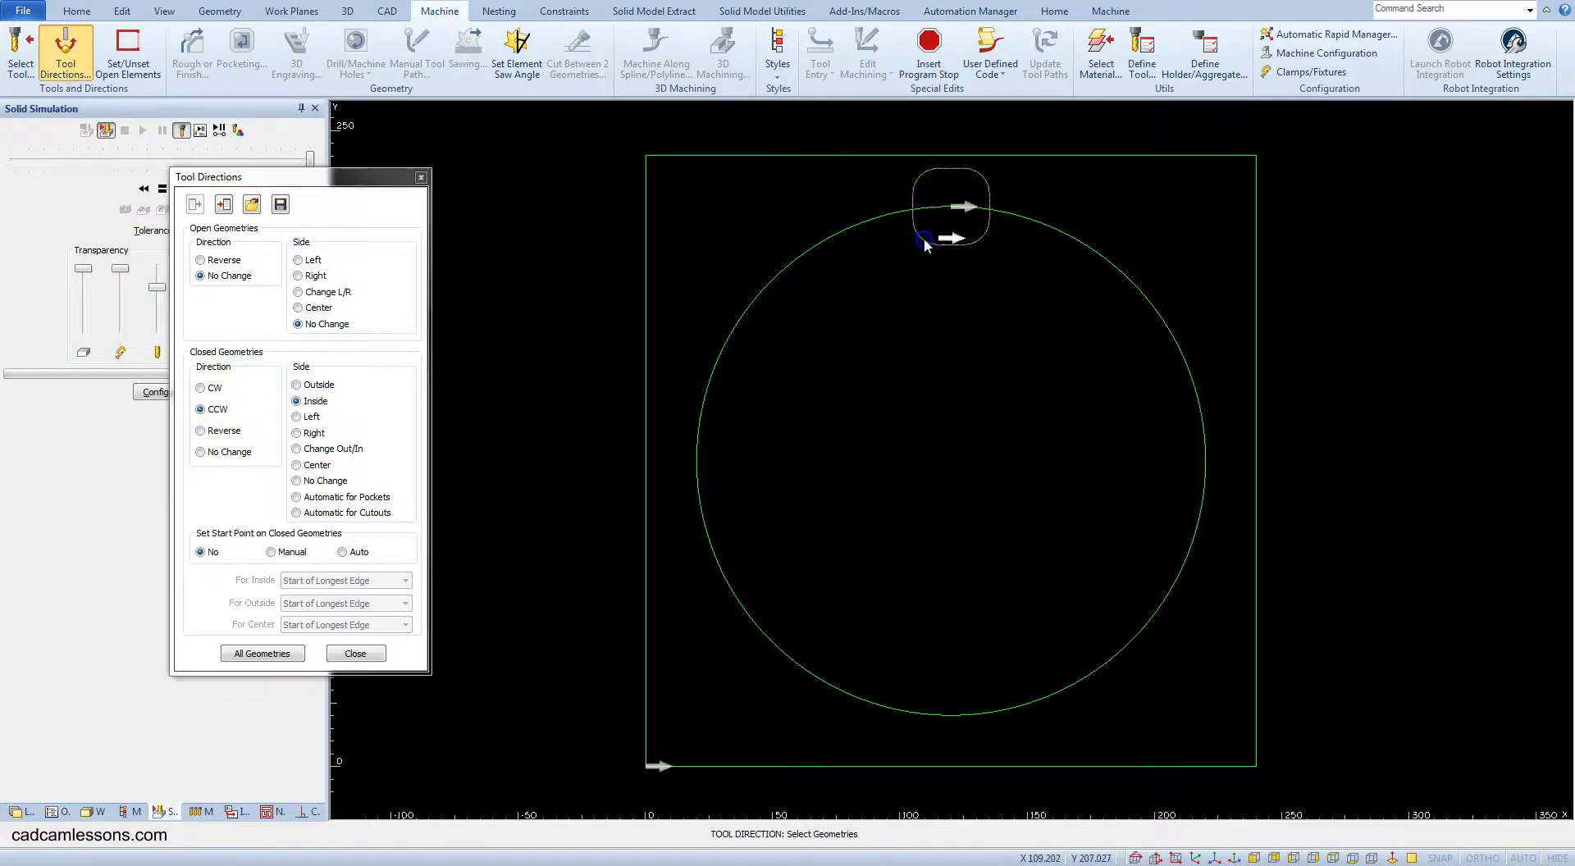
{"action": "left_click", "coordinate": [421, 177]}
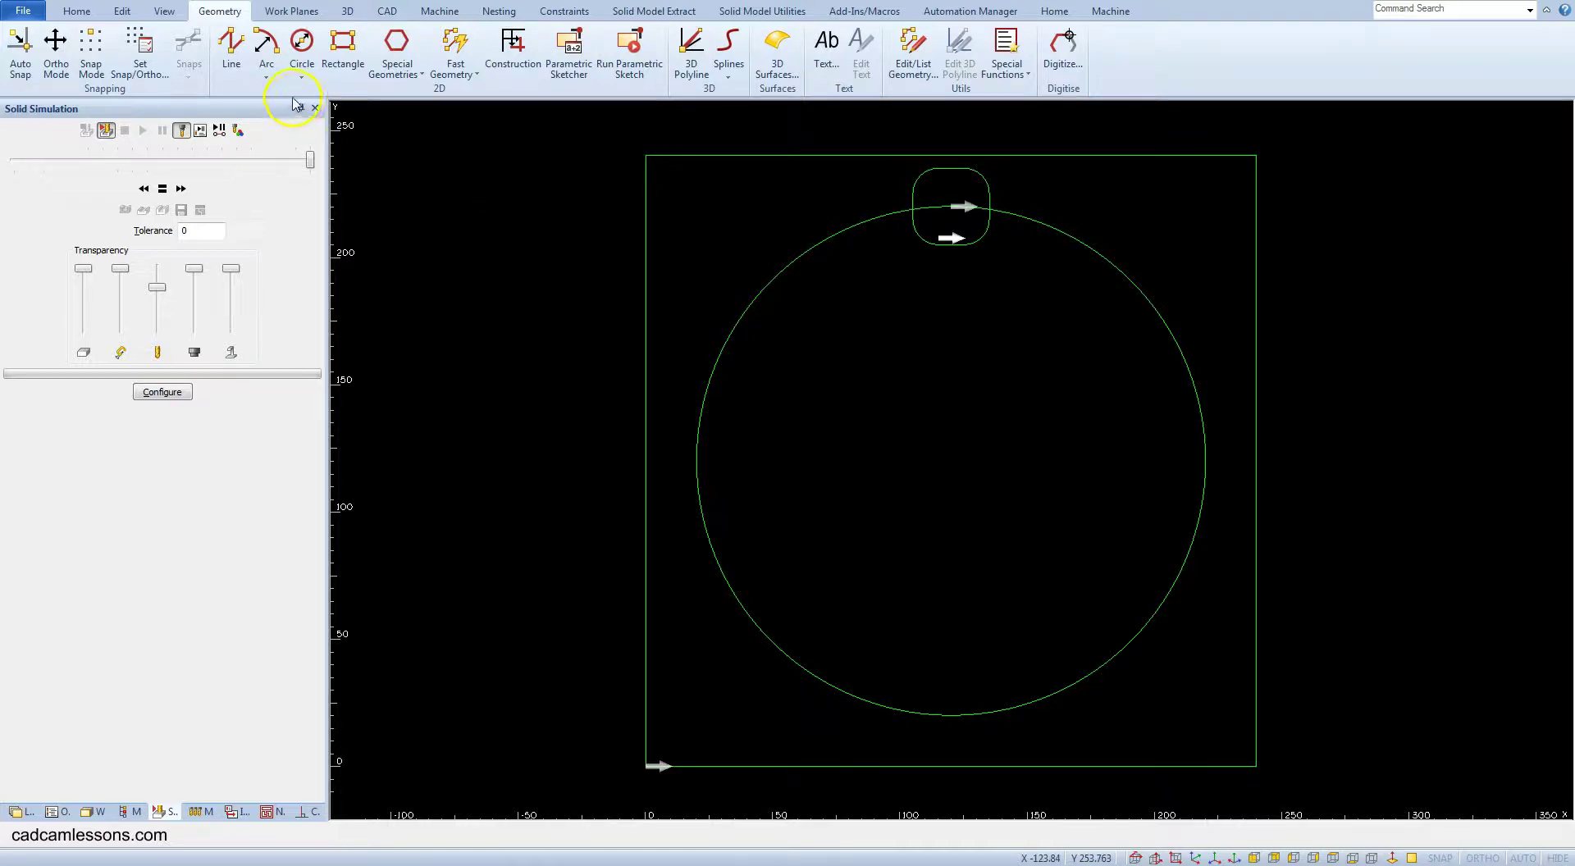
Select the rounded slot to rotate about the large circle's centre
{"action": "left_click", "coordinate": [518, 152]}
{"action": "left_click", "coordinate": [121, 11]}
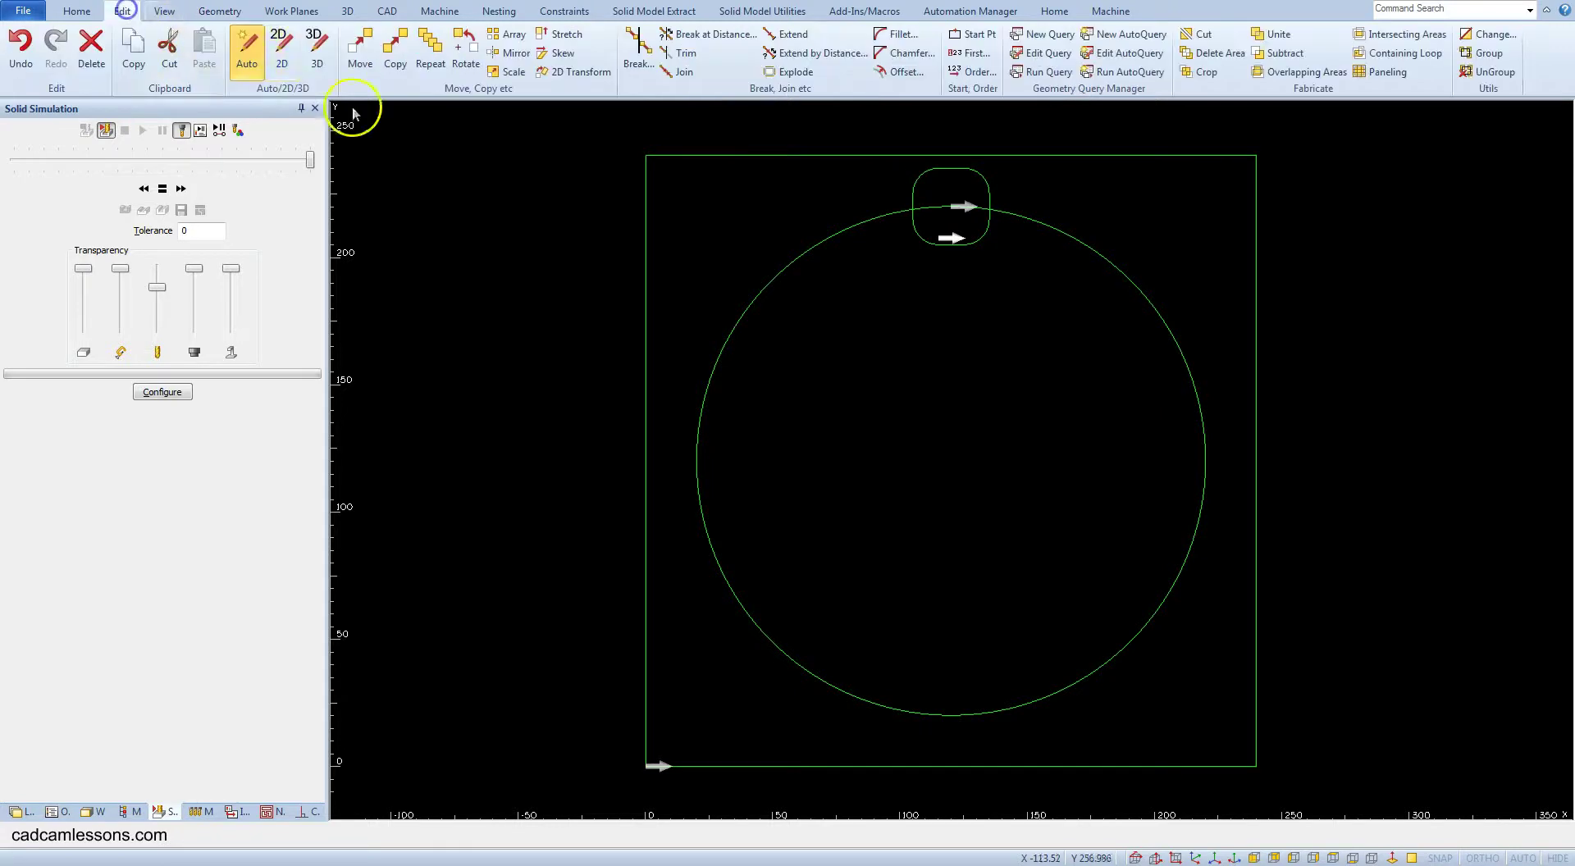
{"action": "left_click", "coordinate": [473, 53]}
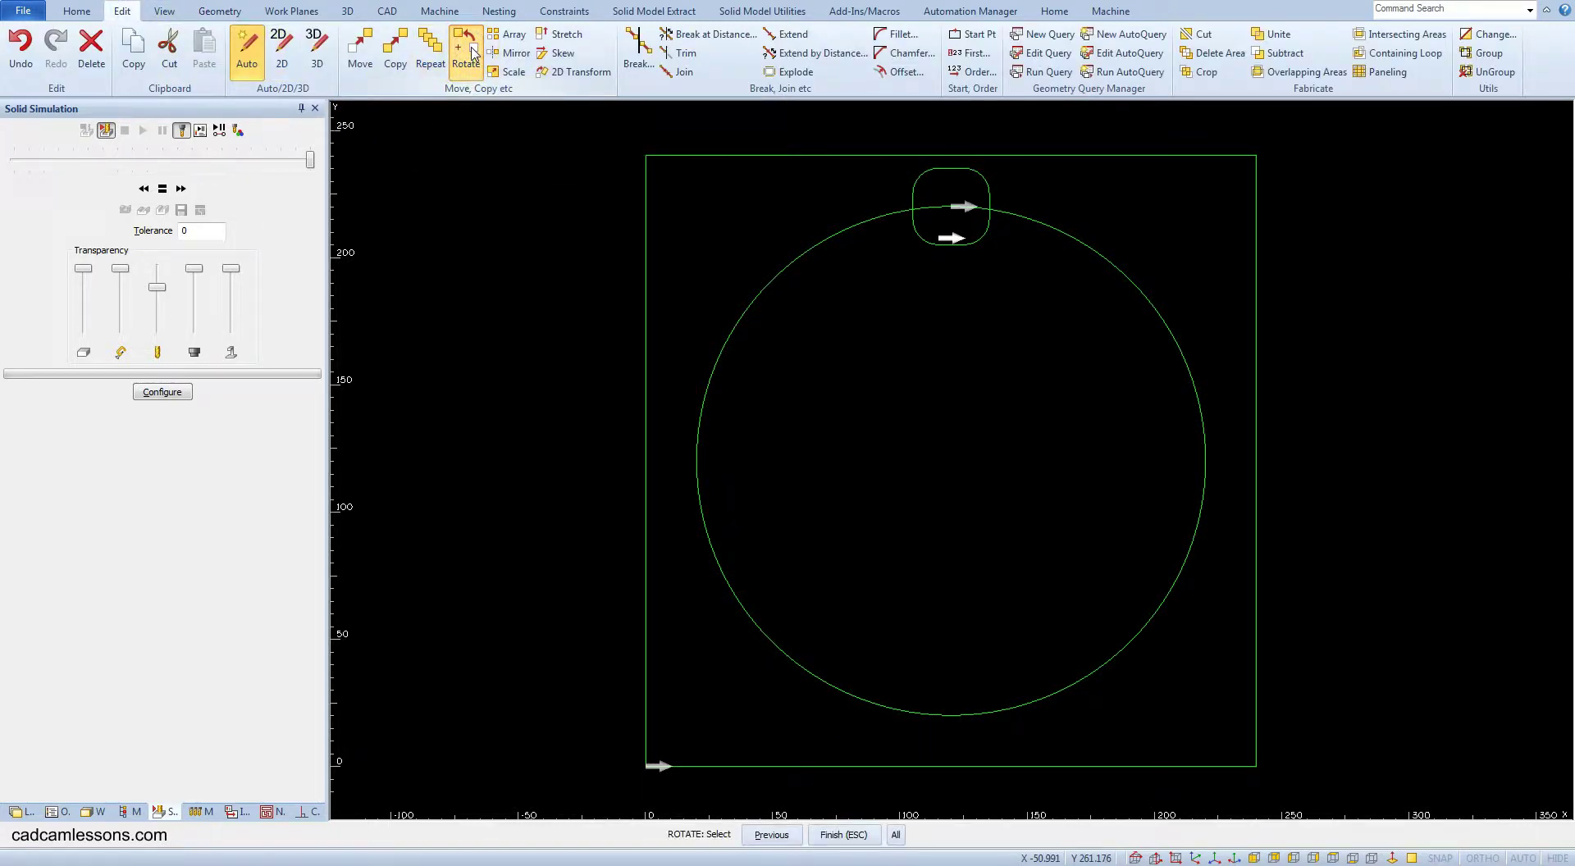
{"action": "left_click", "coordinate": [988, 229]}
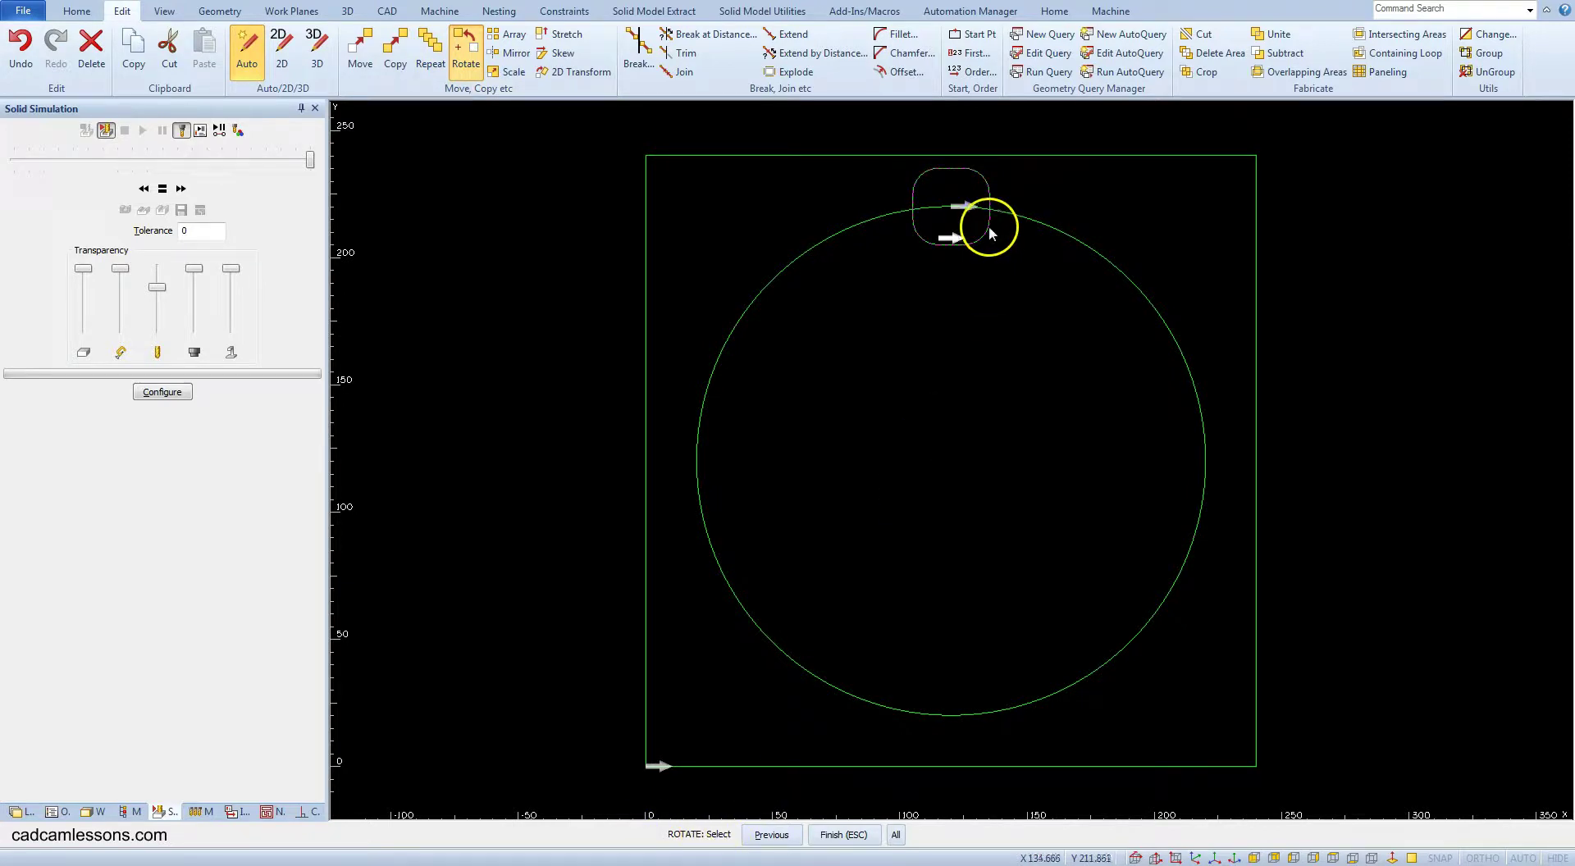
{"action": "left_click", "coordinate": [957, 315]}
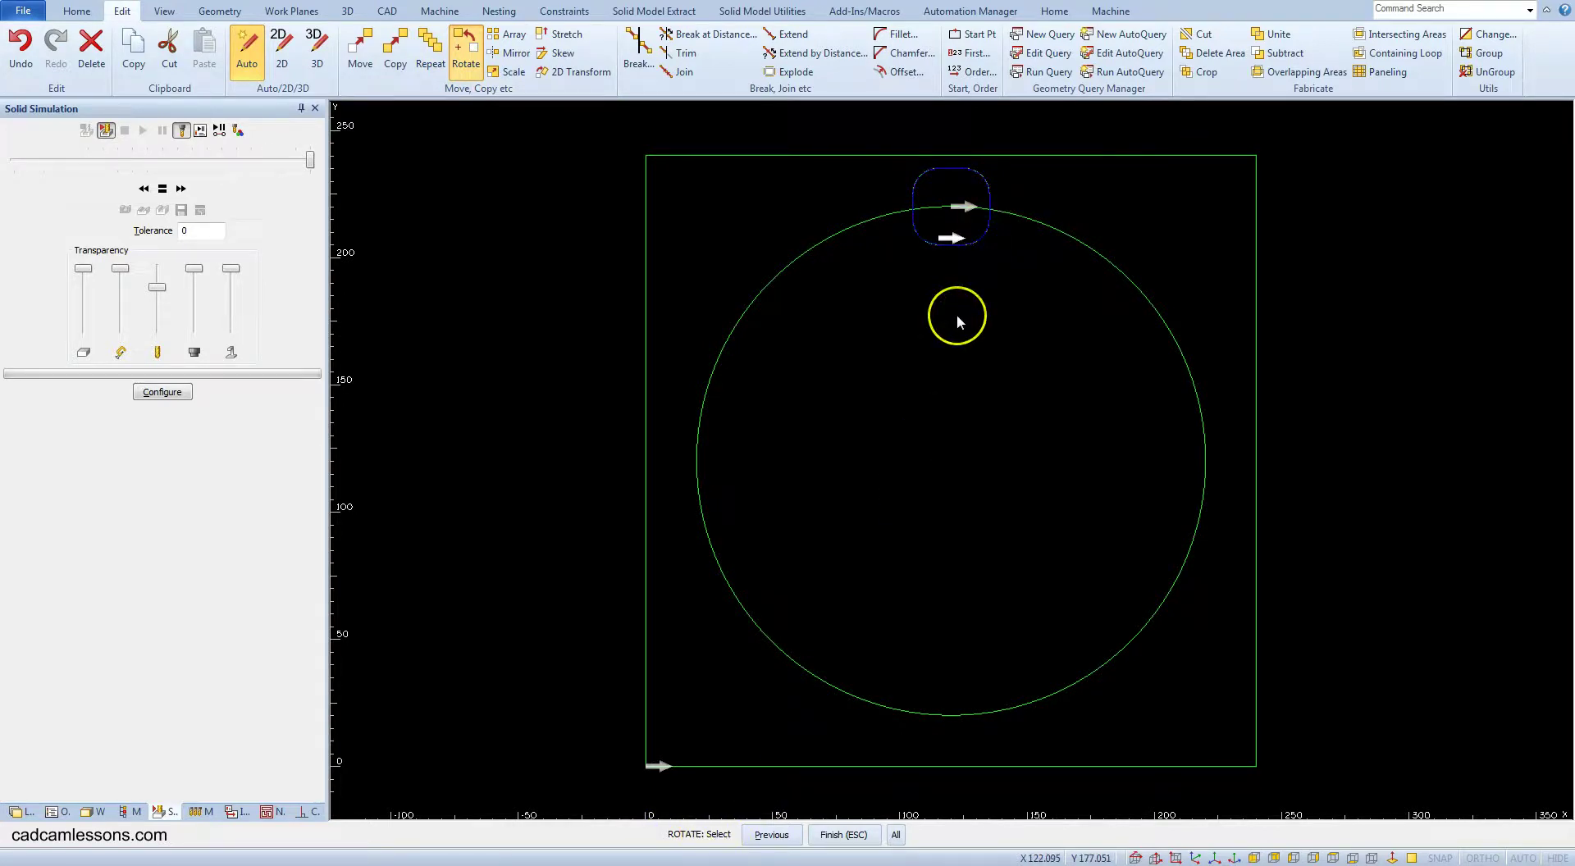
{"action": "right_click", "coordinate": [957, 316]}
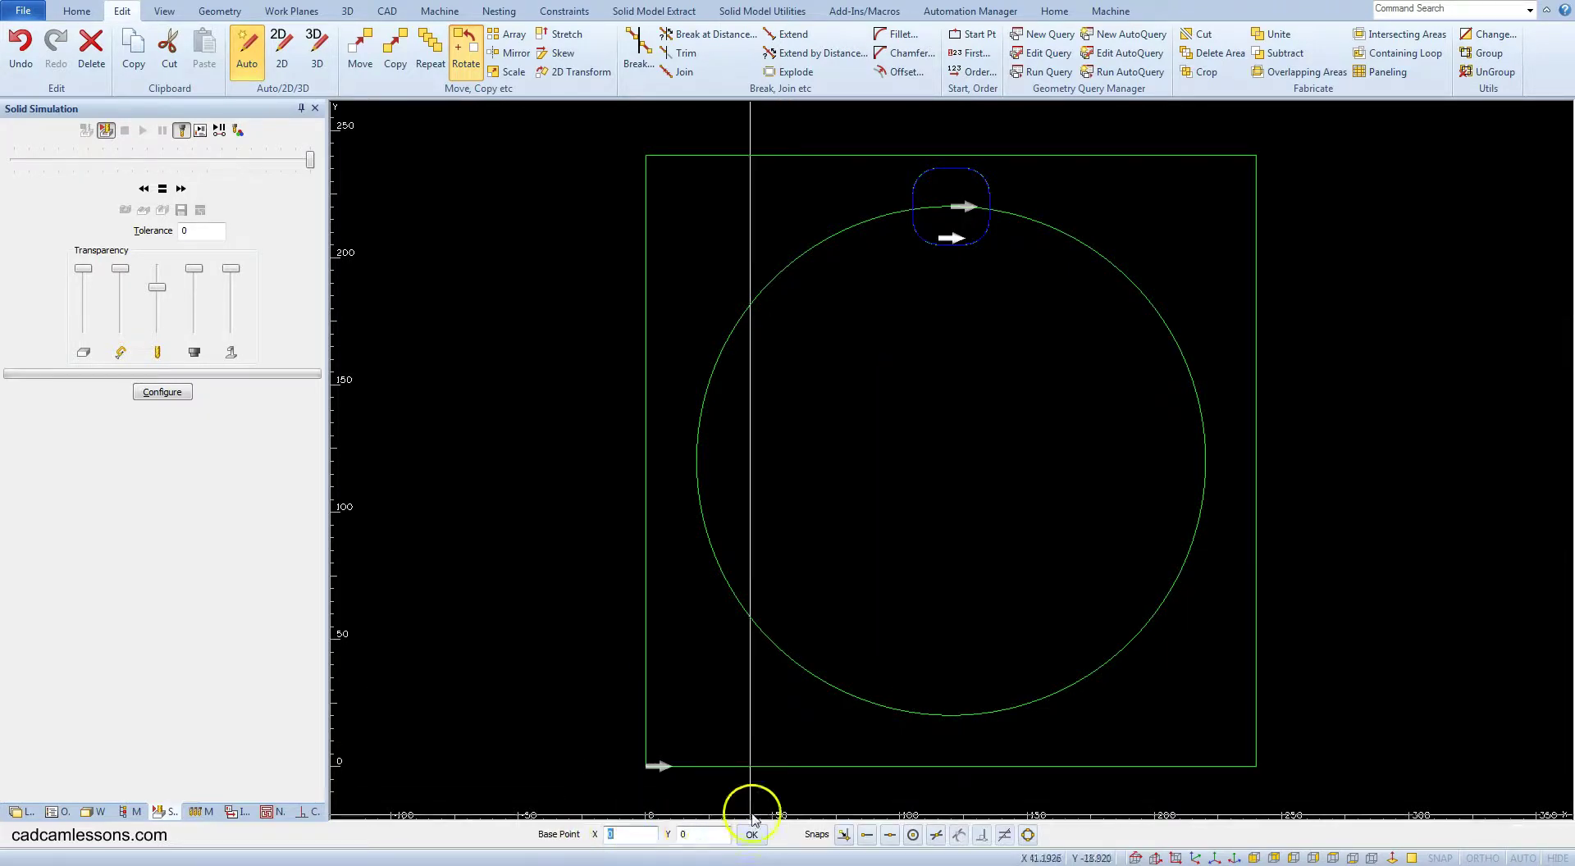
{"action": "left_click", "coordinate": [913, 834]}
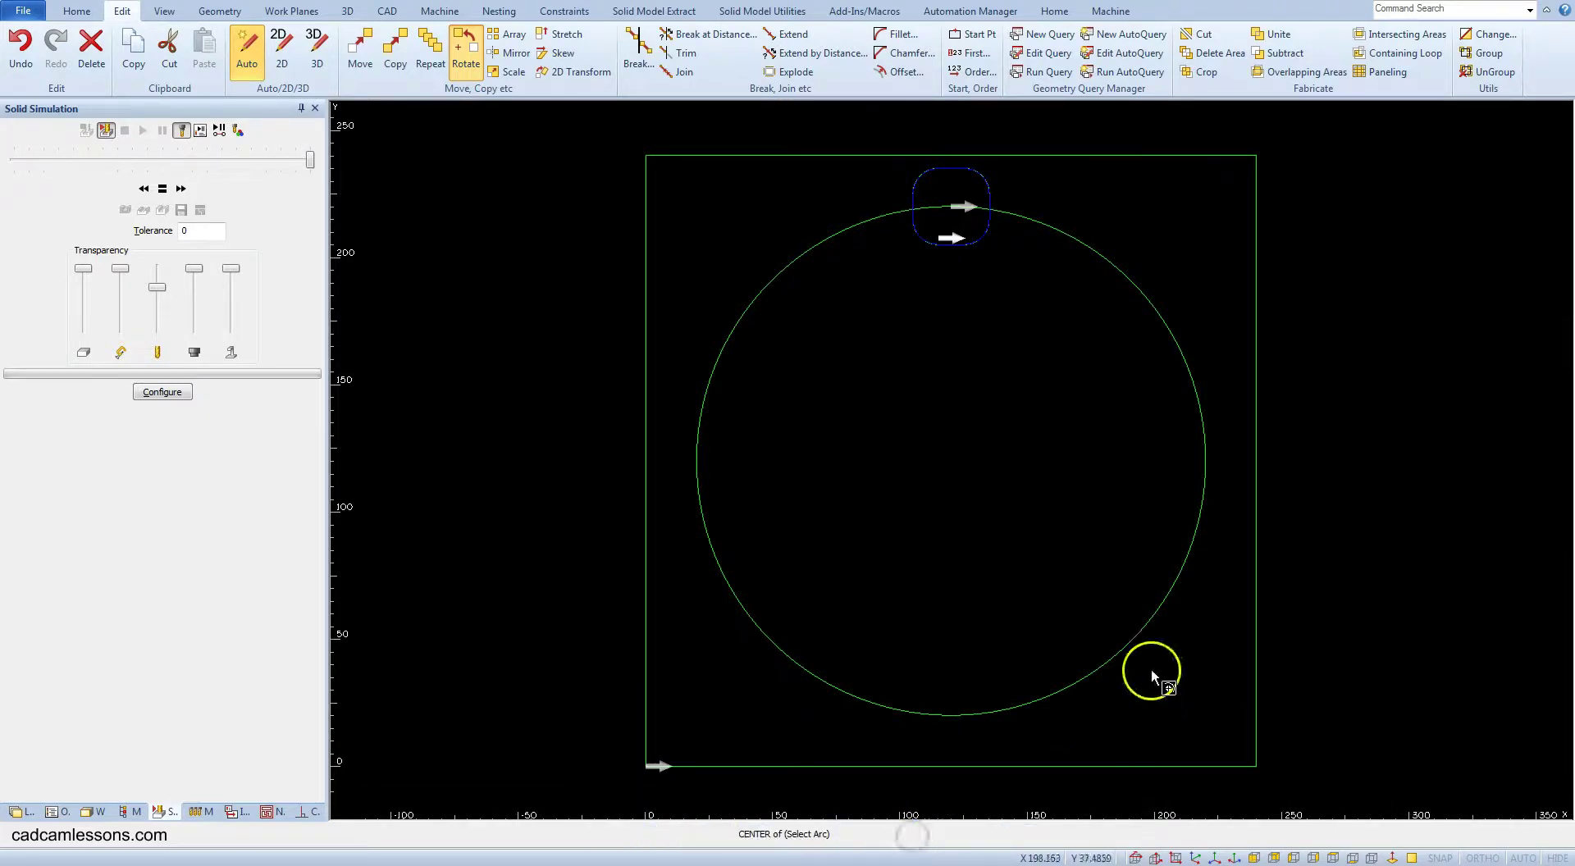
{"action": "left_click", "coordinate": [1111, 660]}
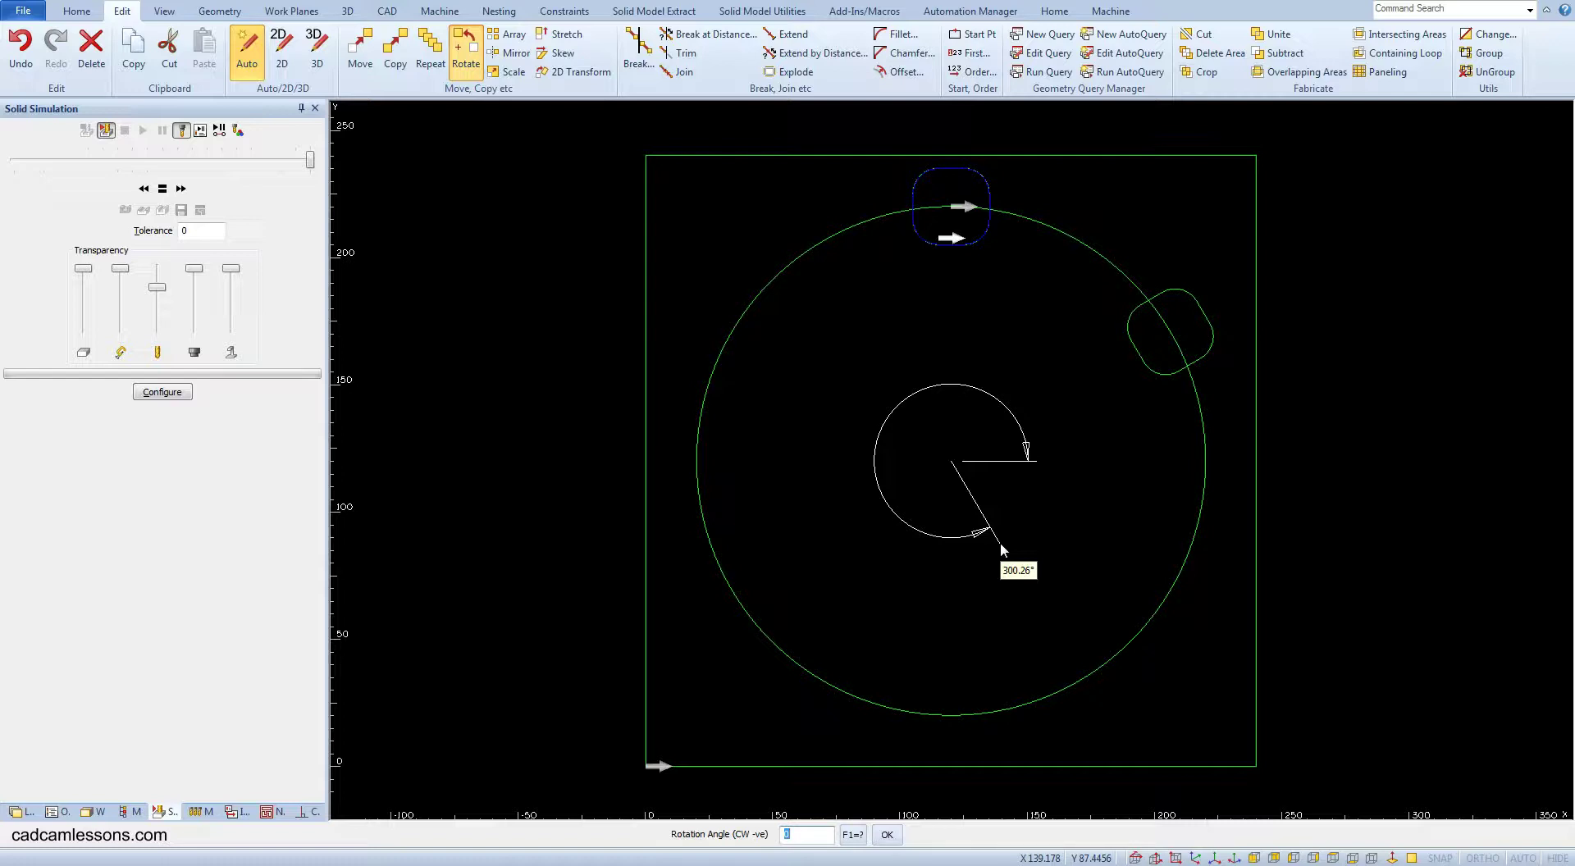
Rotate it by 360/12 with 12 copies including the original, then view in Iso
{"action": "type", "text": "0/12"}
{"action": "left_click", "coordinate": [887, 834]}
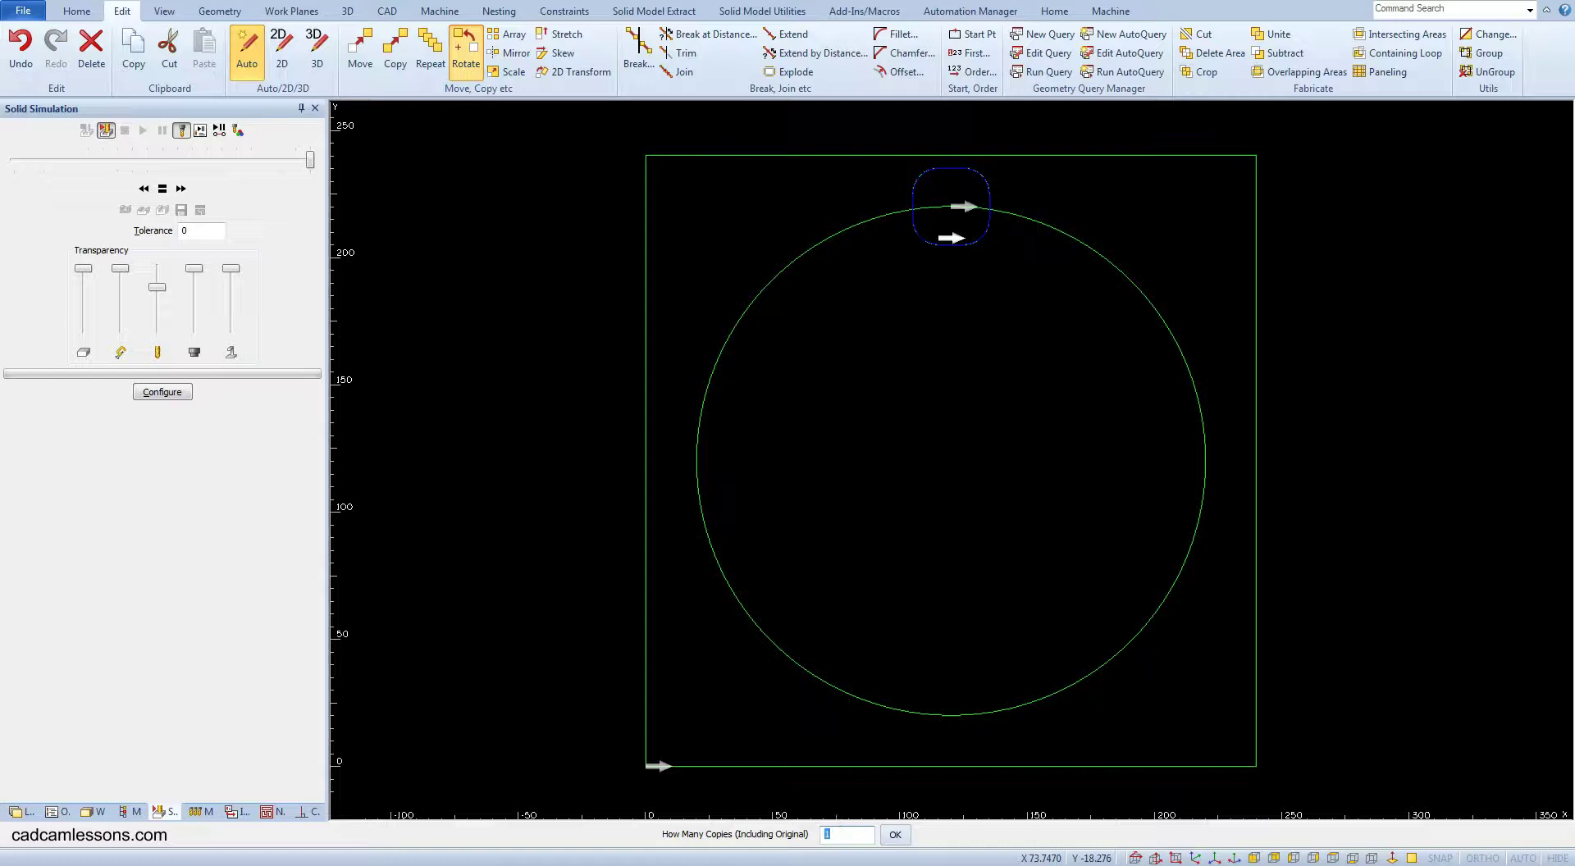
{"action": "type", "text": "12"}
{"action": "key", "text": "Return"}
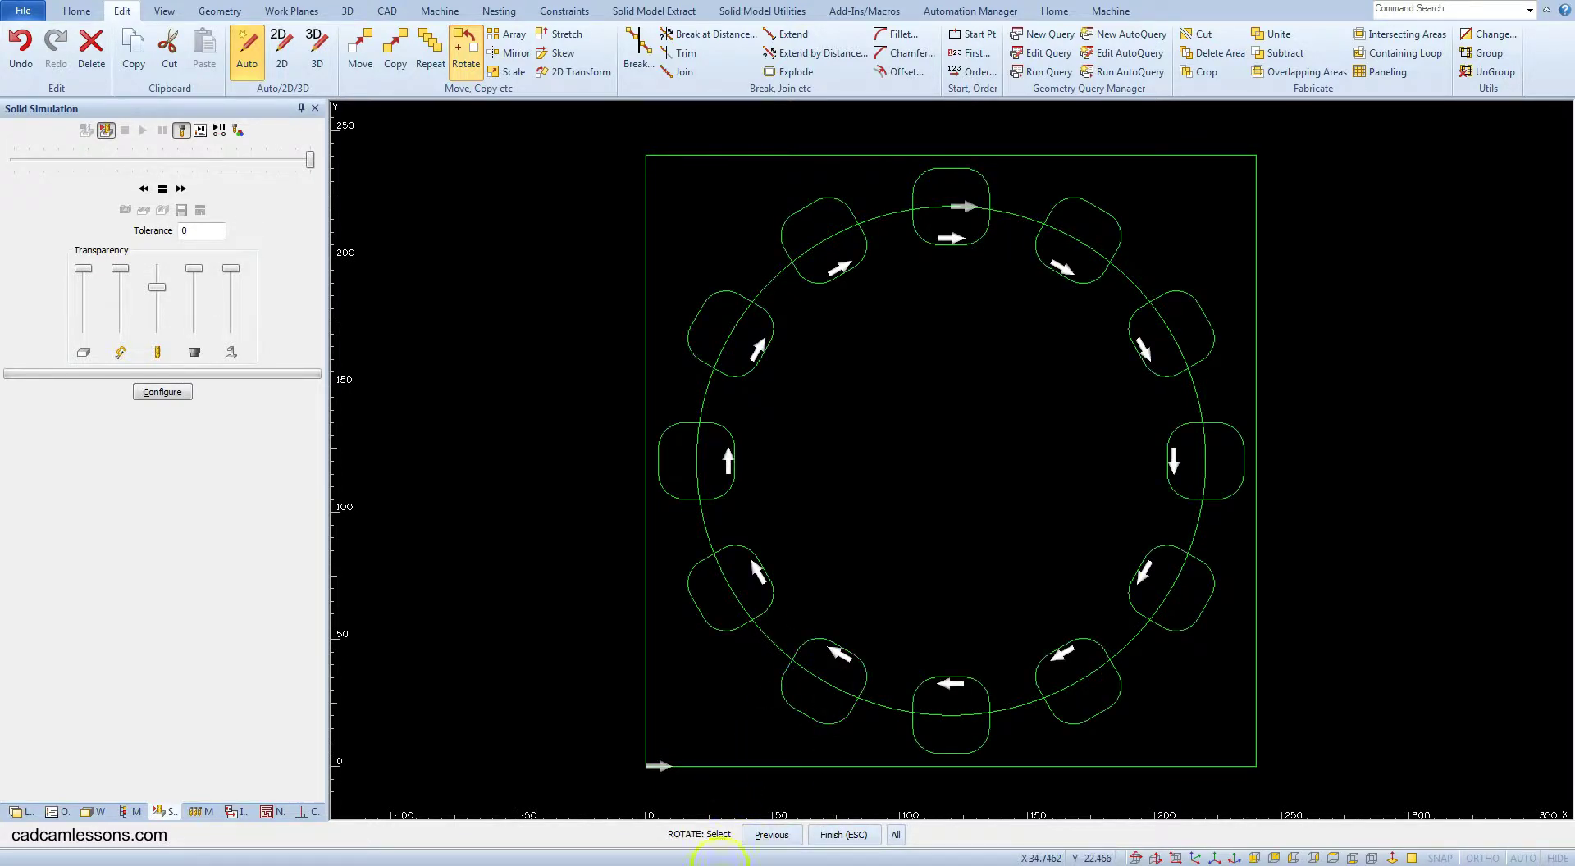
{"action": "right_click", "coordinate": [534, 598]}
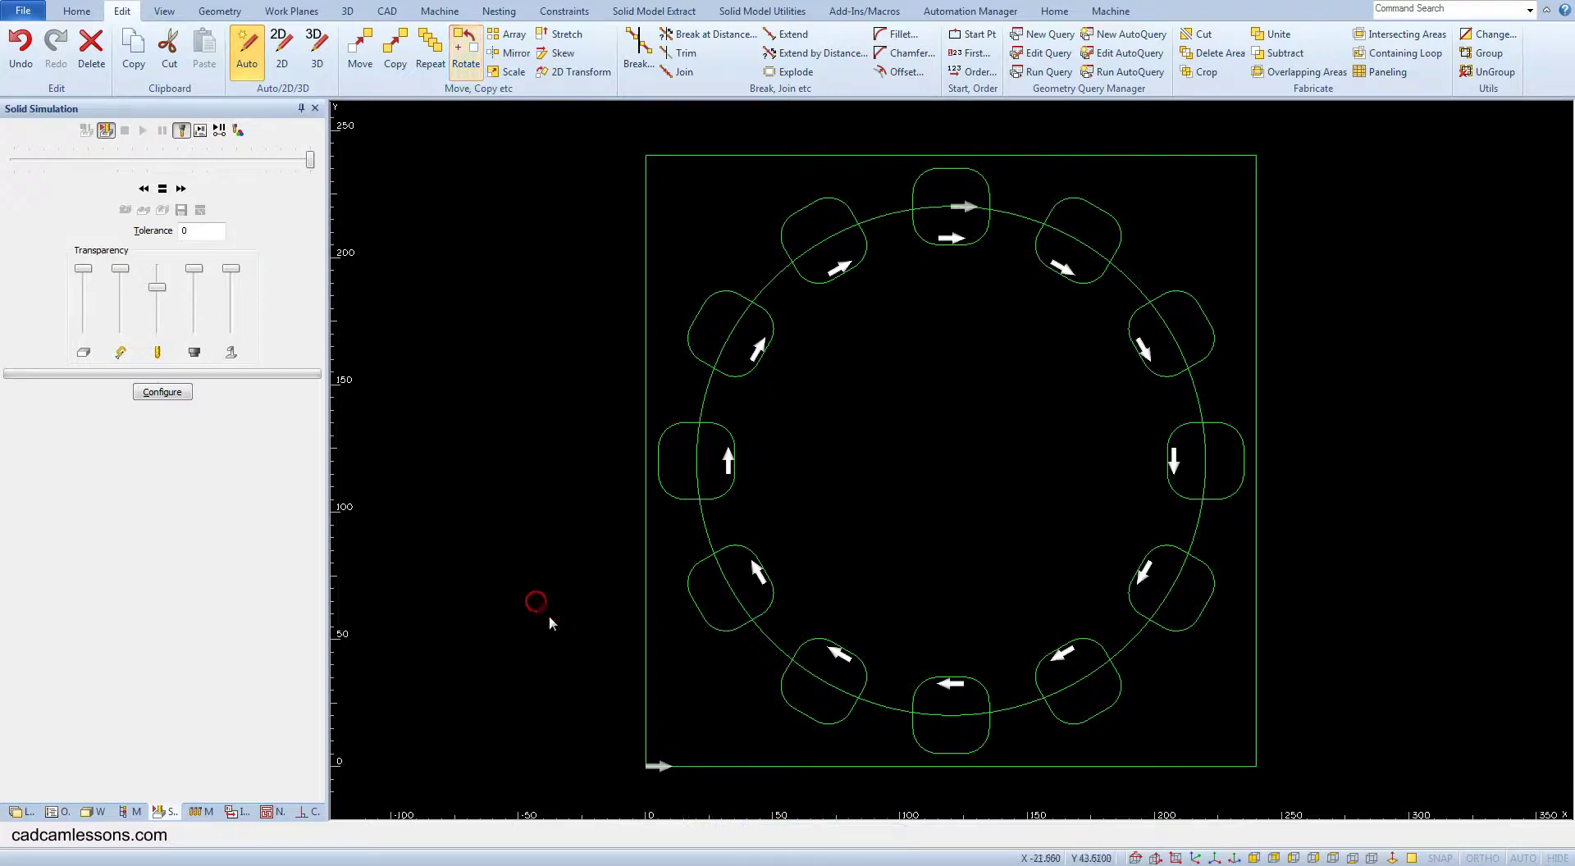
{"action": "left_click", "coordinate": [1195, 858]}
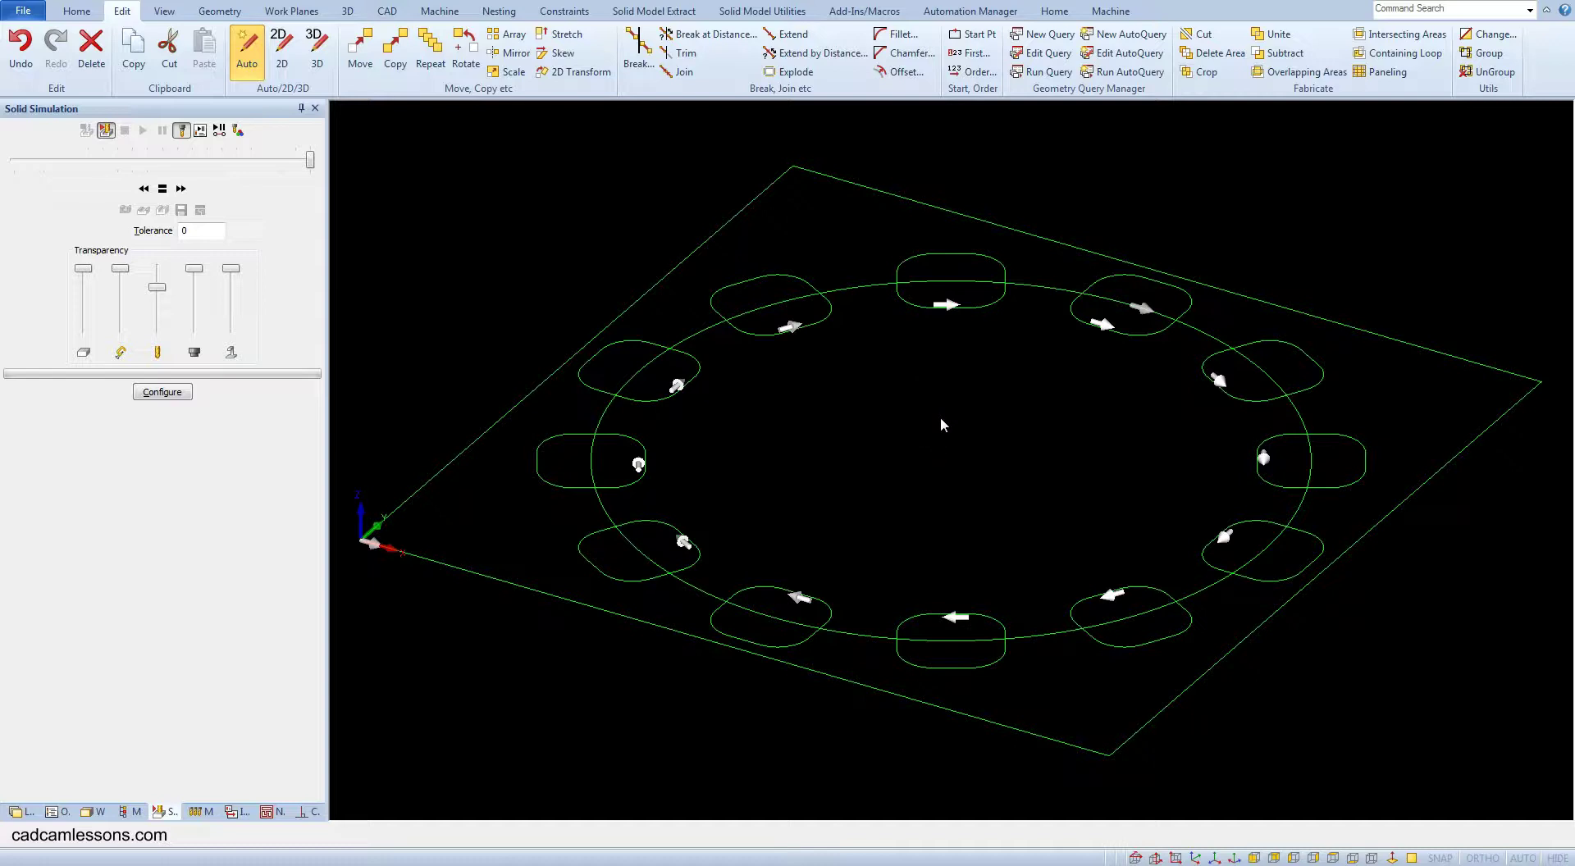
Give the top-right pocket Z levels from Top Z 0 to Bottom Z -1
{"action": "left_click", "coordinate": [347, 10]}
{"action": "left_click", "coordinate": [199, 73]}
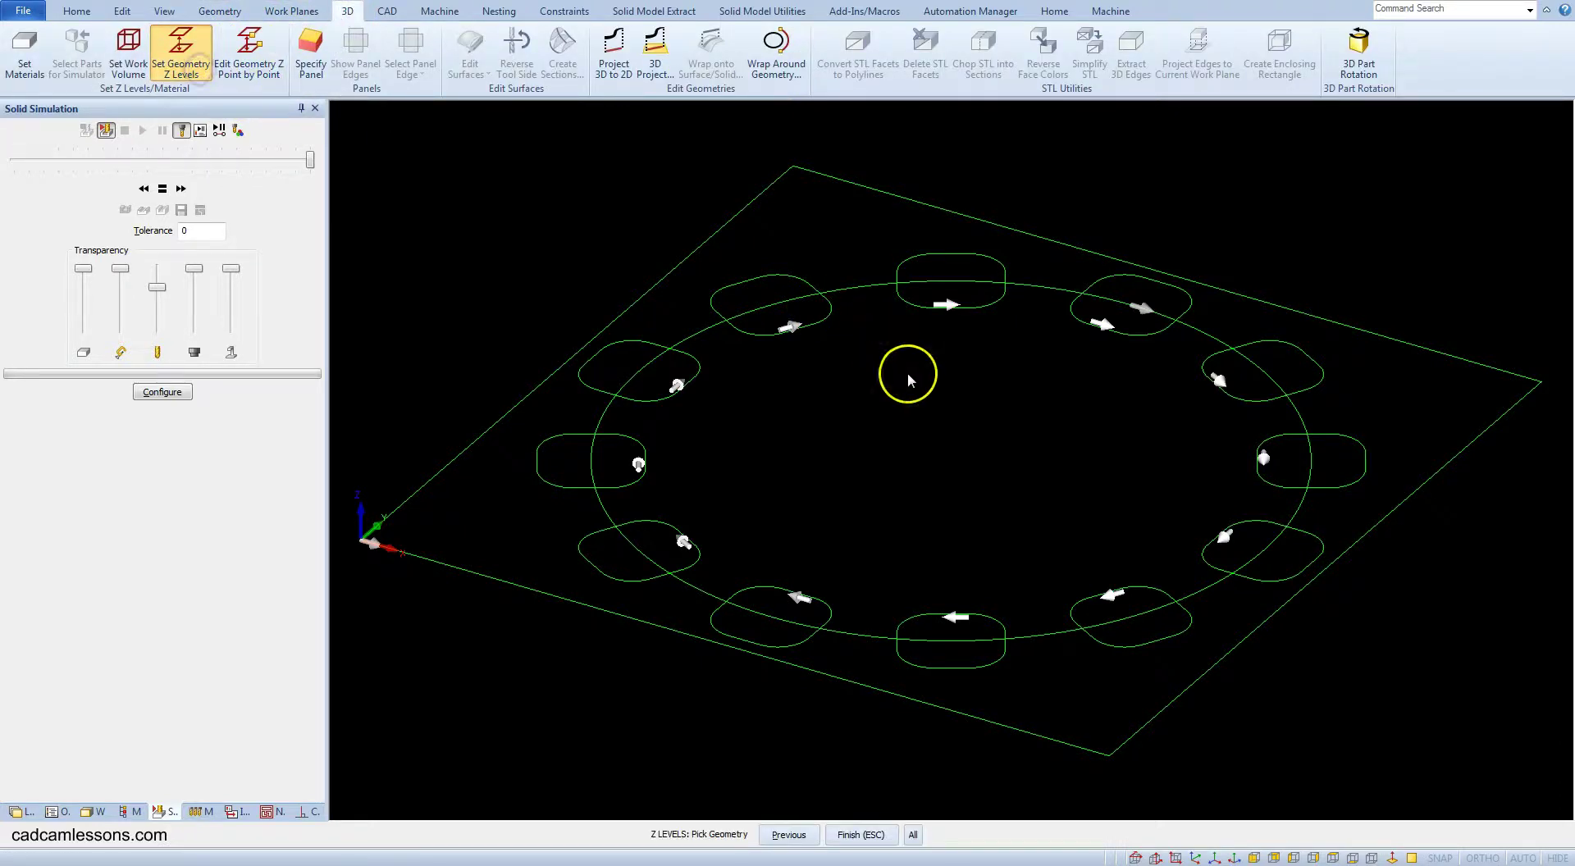
{"action": "left_click", "coordinate": [1130, 332]}
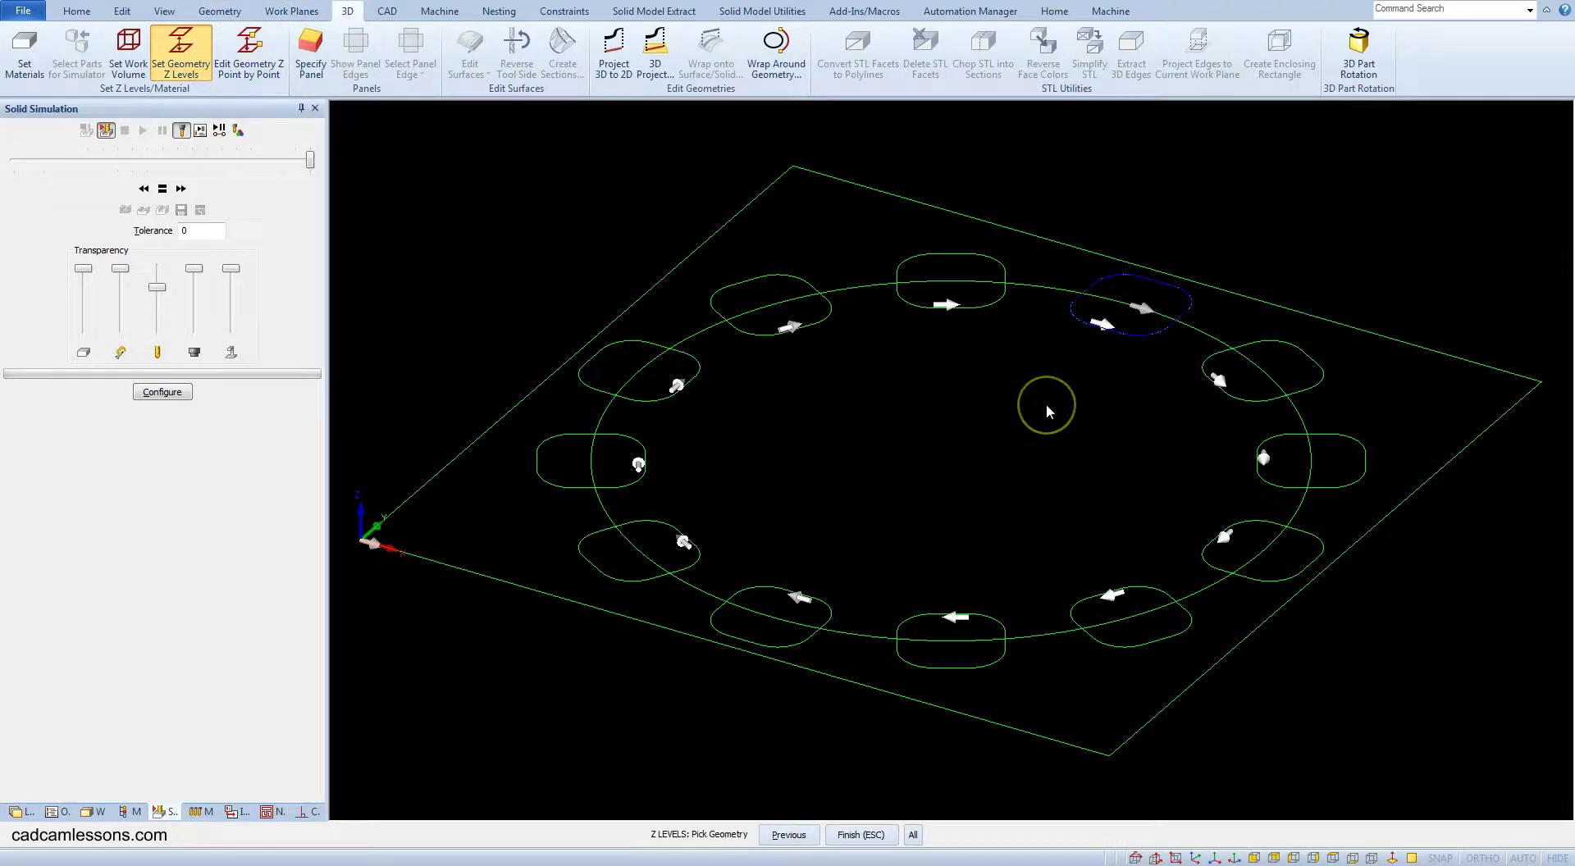
{"action": "key", "text": "Escape"}
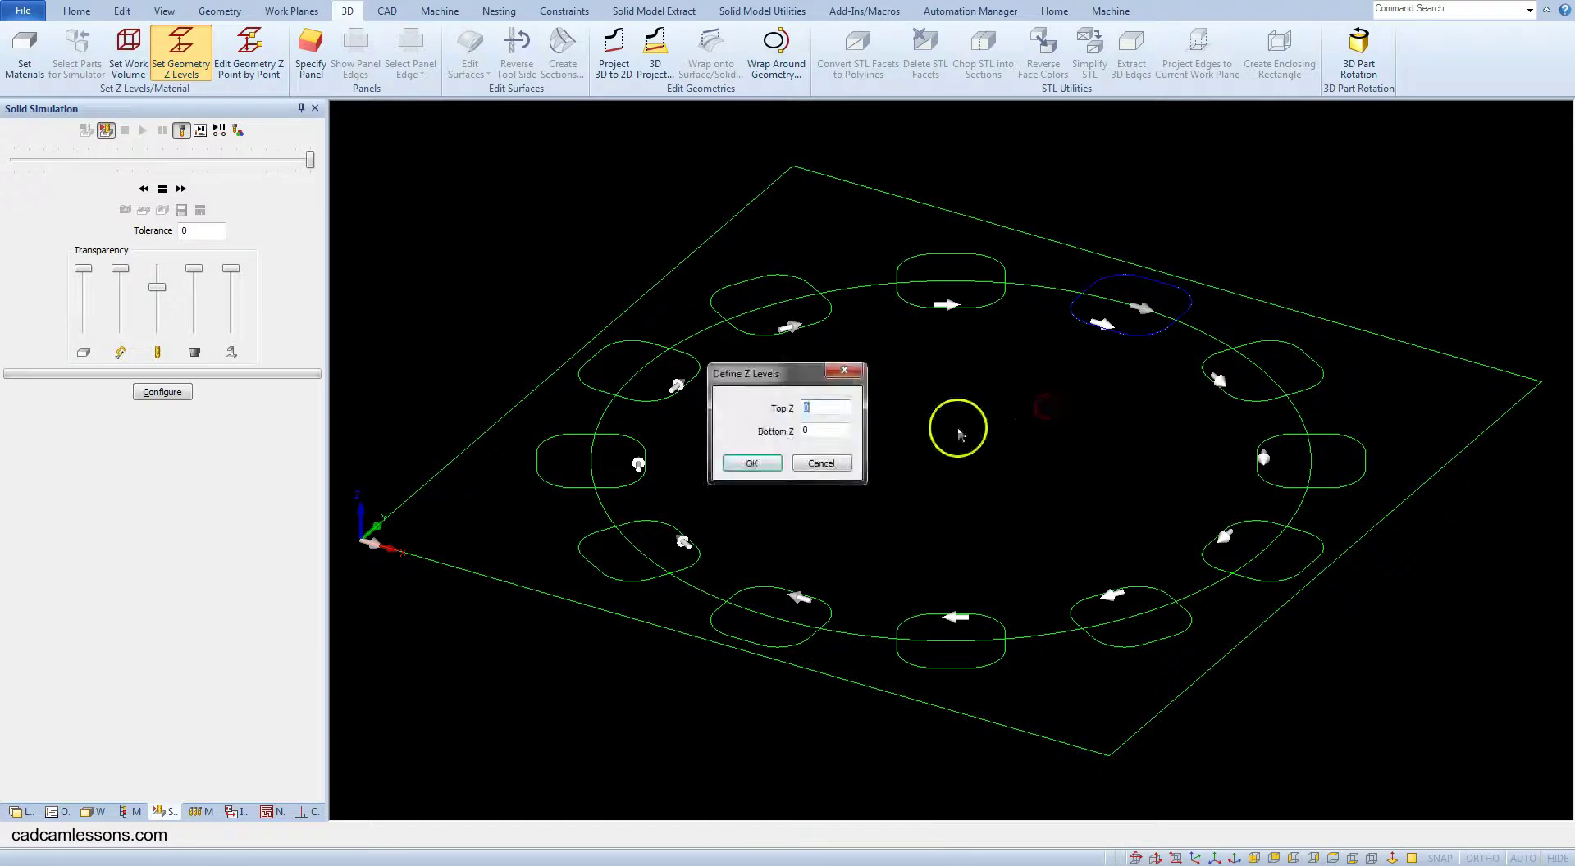
{"action": "left_click", "coordinate": [809, 408]}
{"action": "left_click", "coordinate": [781, 435]}
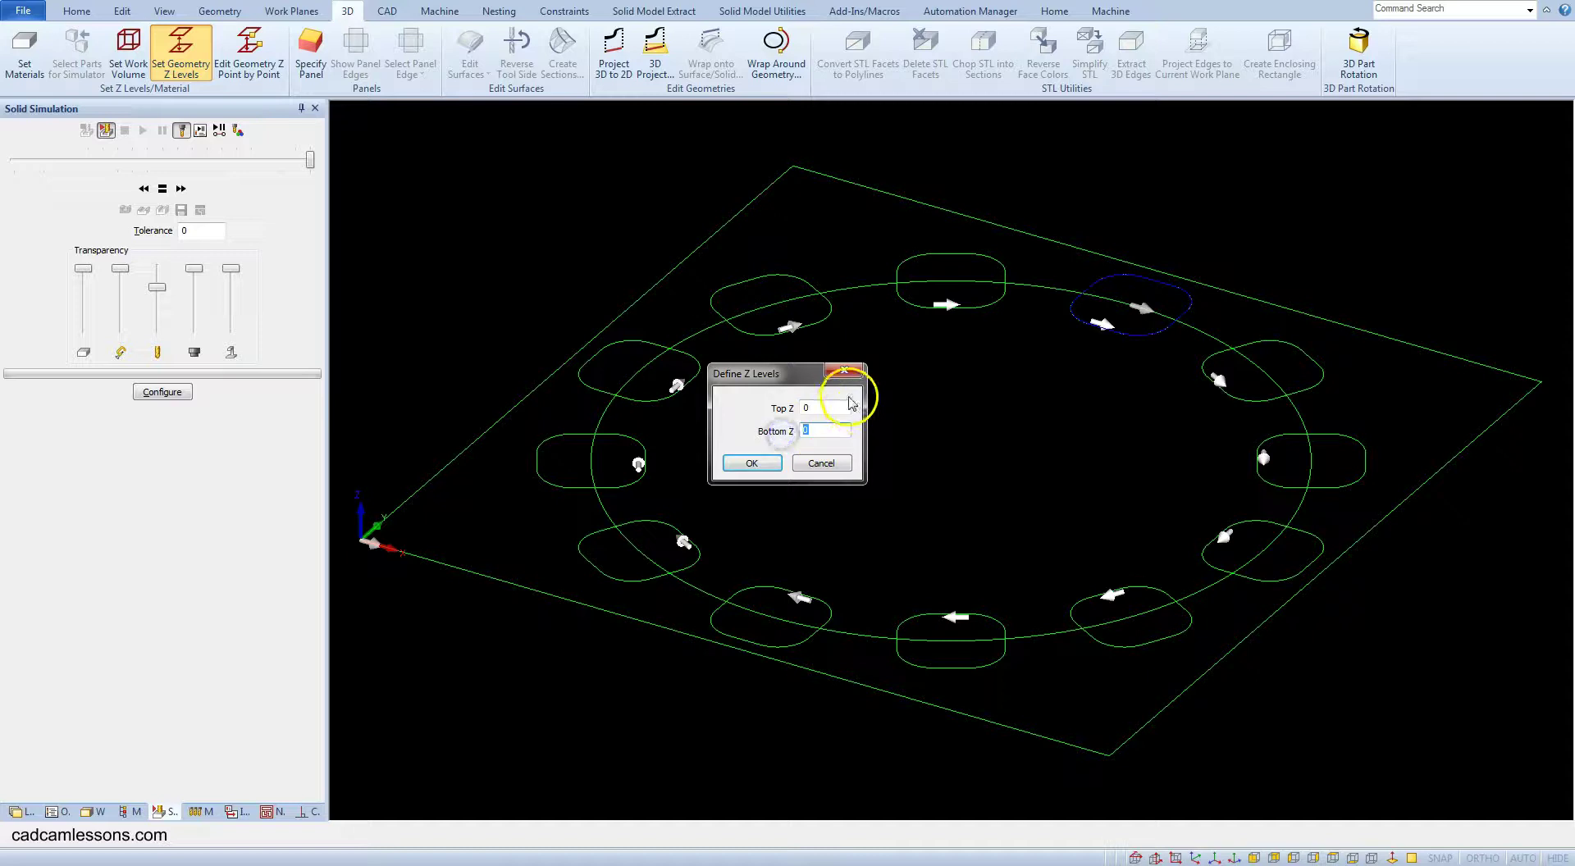
{"action": "type", "text": "-1"}
{"action": "left_click", "coordinate": [746, 463]}
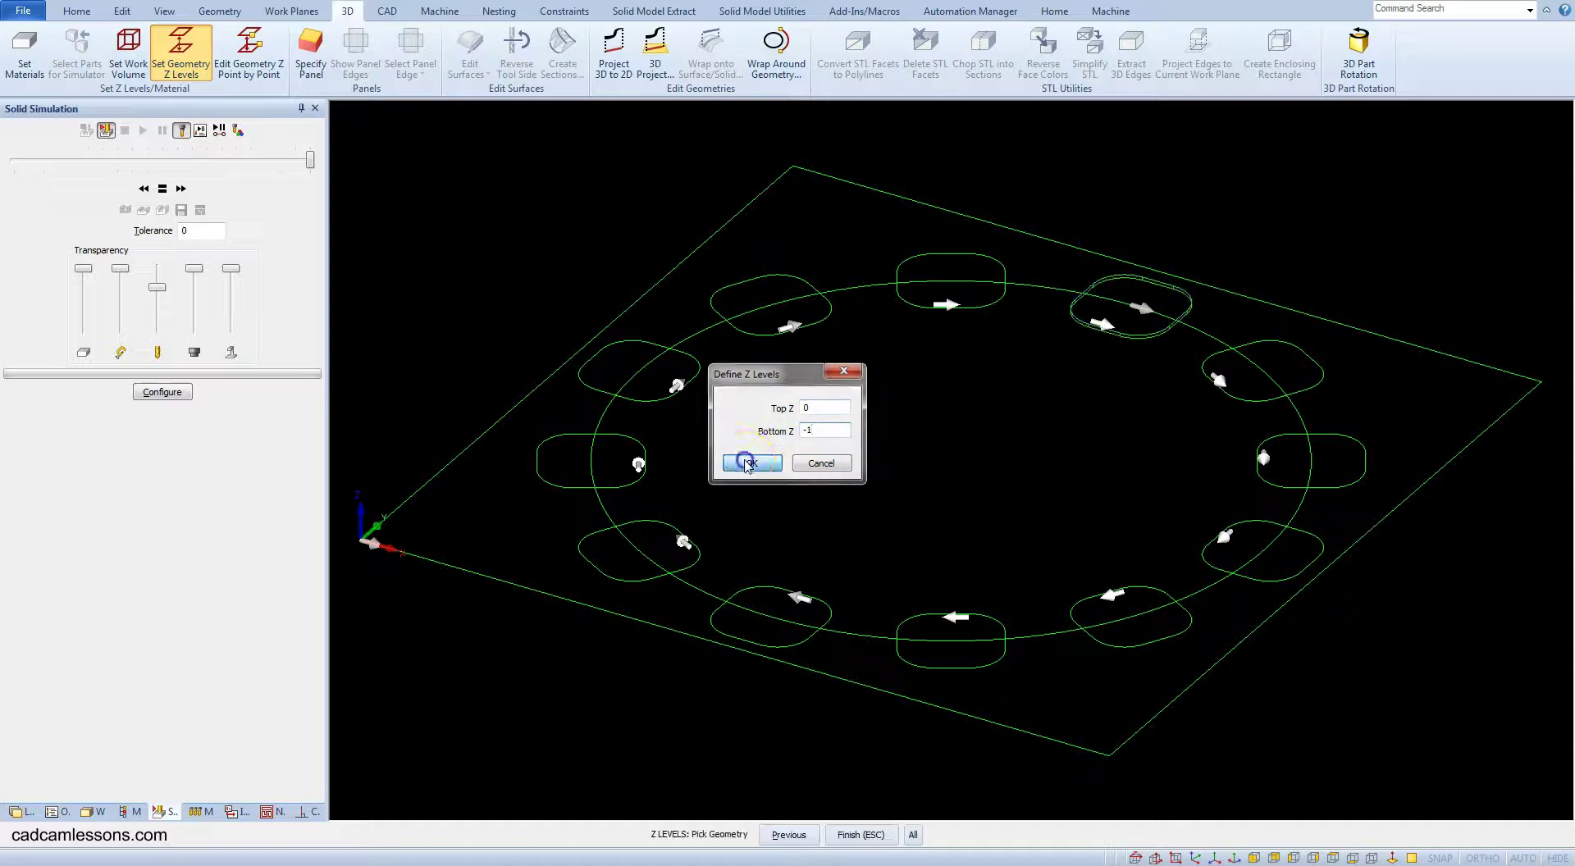
Set the next pocket clockwise to Bottom Z -2
{"action": "left_click", "coordinate": [1259, 409]}
{"action": "key", "text": "Escape"}
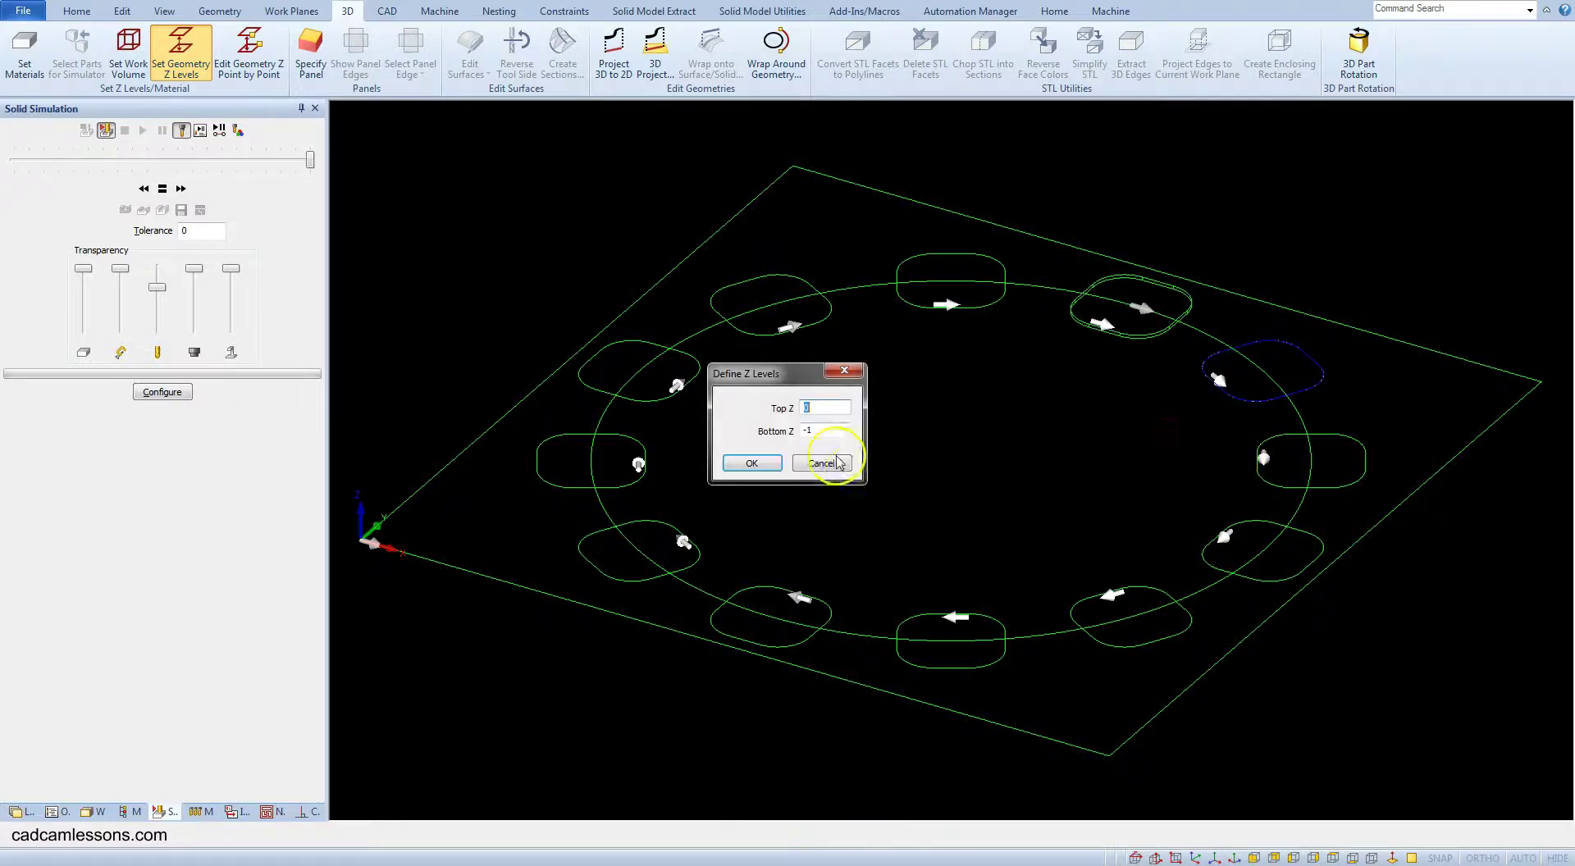
{"action": "left_click", "coordinate": [818, 430]}
{"action": "key", "text": "BackSpace"}
{"action": "key", "text": "Return"}
Set the right-hand pocket to Bottom Z -3
{"action": "left_click", "coordinate": [1366, 459]}
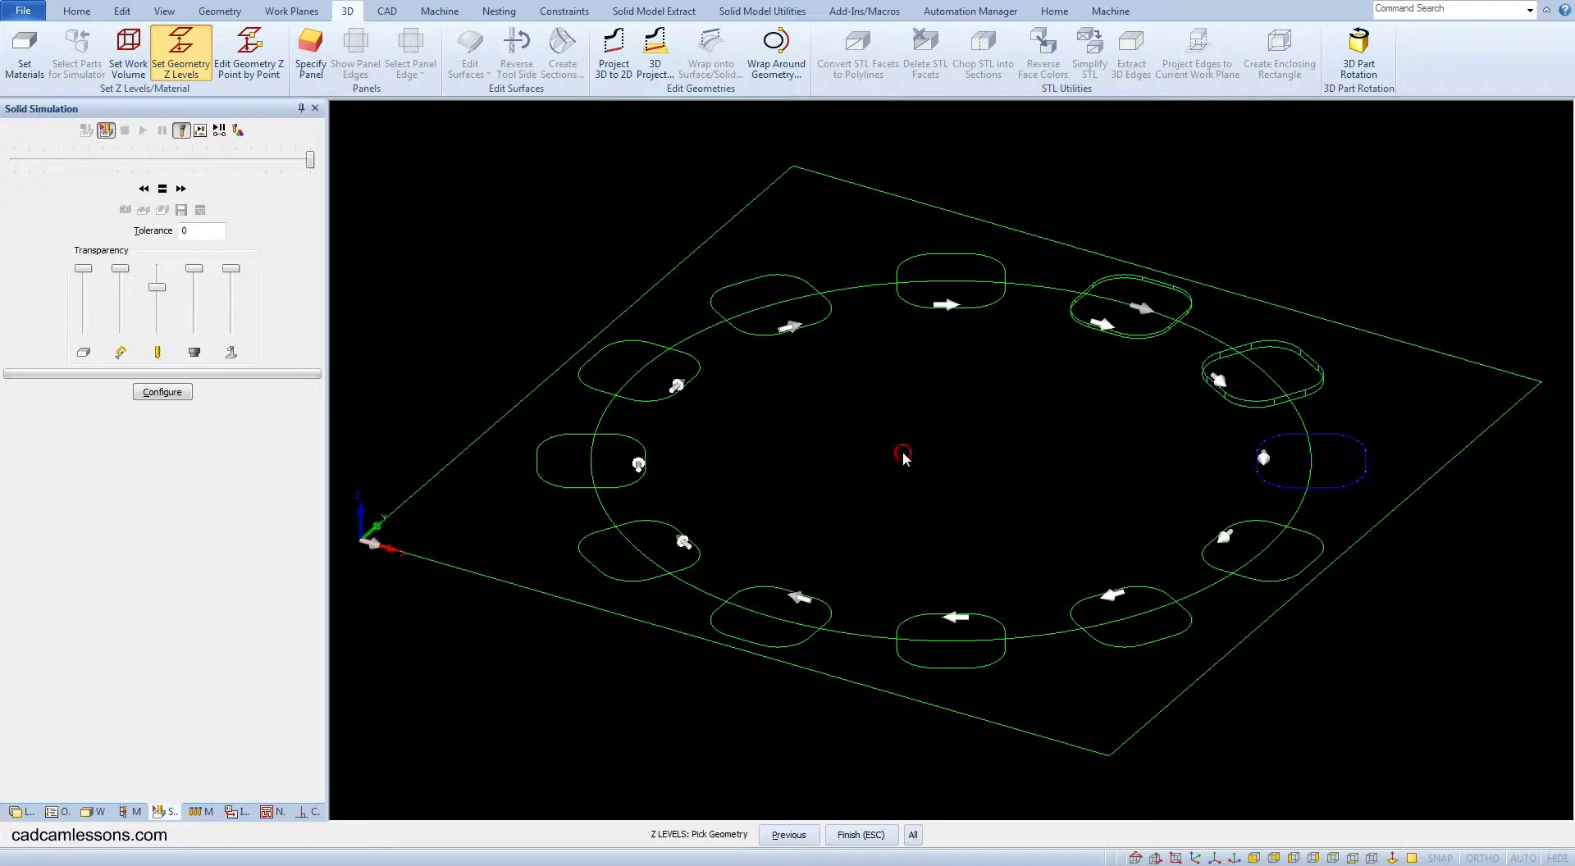
{"action": "key", "text": "Escape"}
{"action": "left_click", "coordinate": [828, 429]}
{"action": "key", "text": "BackSpace"}
{"action": "type", "text": "3"}
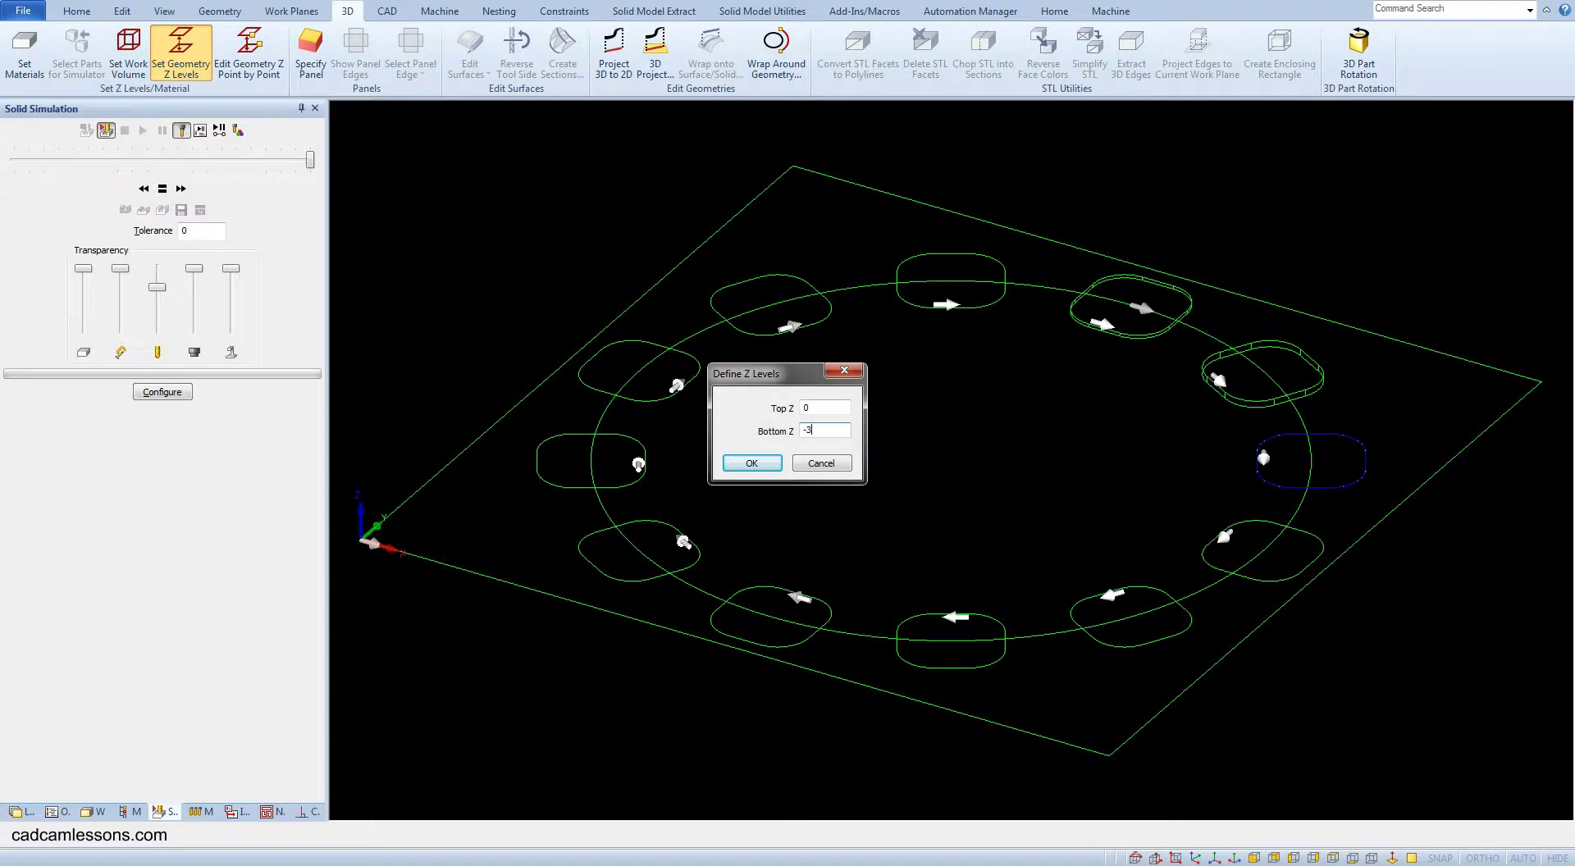
{"action": "key", "text": "Return"}
Give the lower-right pocket a deeper Bottom Z
{"action": "left_click", "coordinate": [1221, 534]}
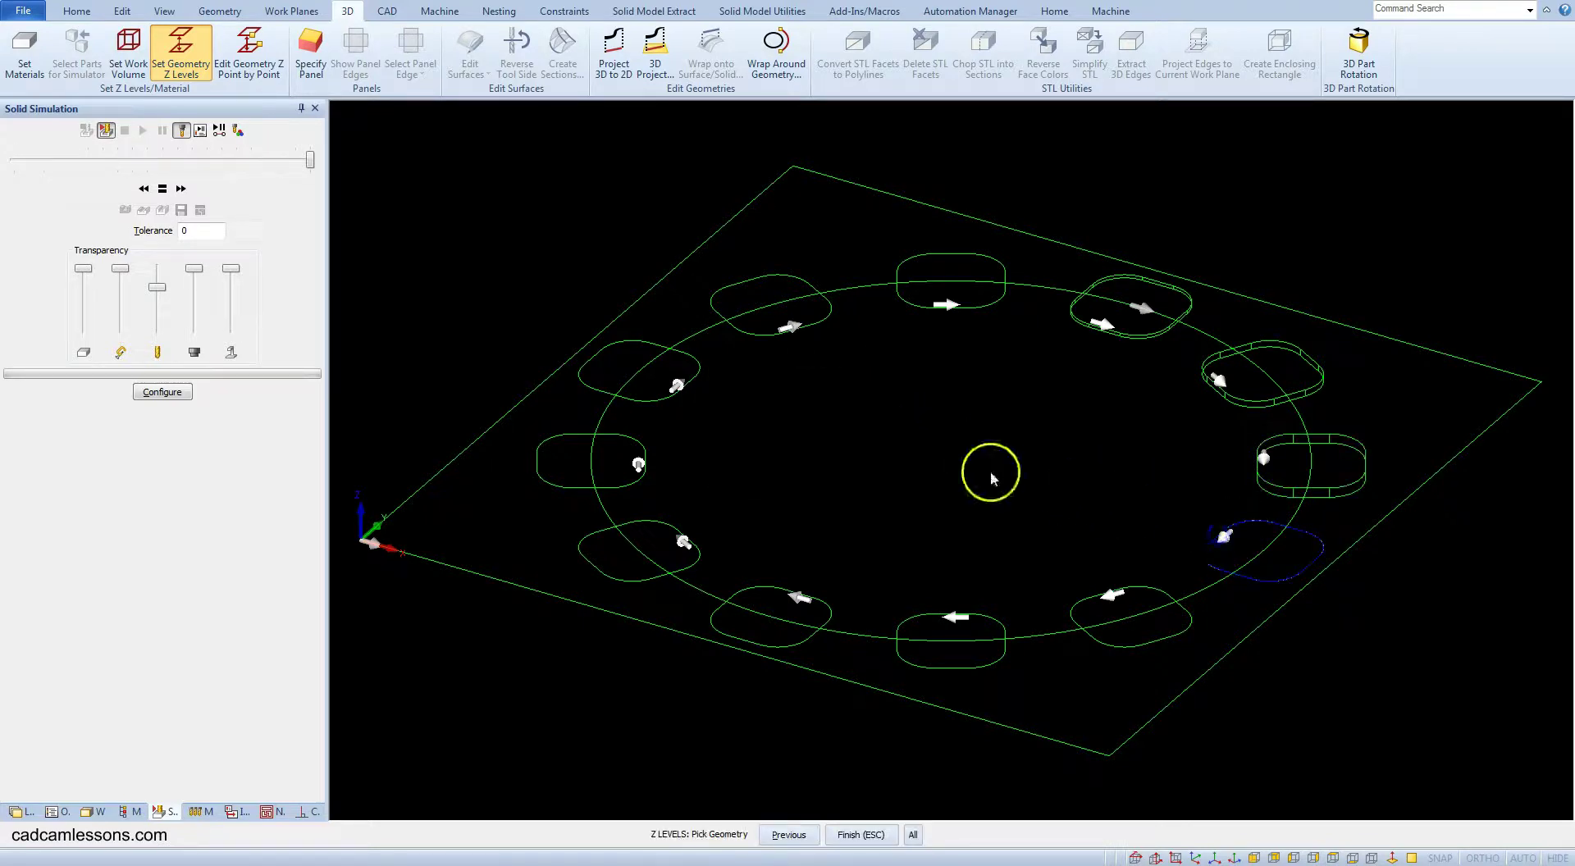
{"action": "key", "text": "Escape"}
{"action": "left_click", "coordinate": [829, 429]}
{"action": "key", "text": "BackSpace"}
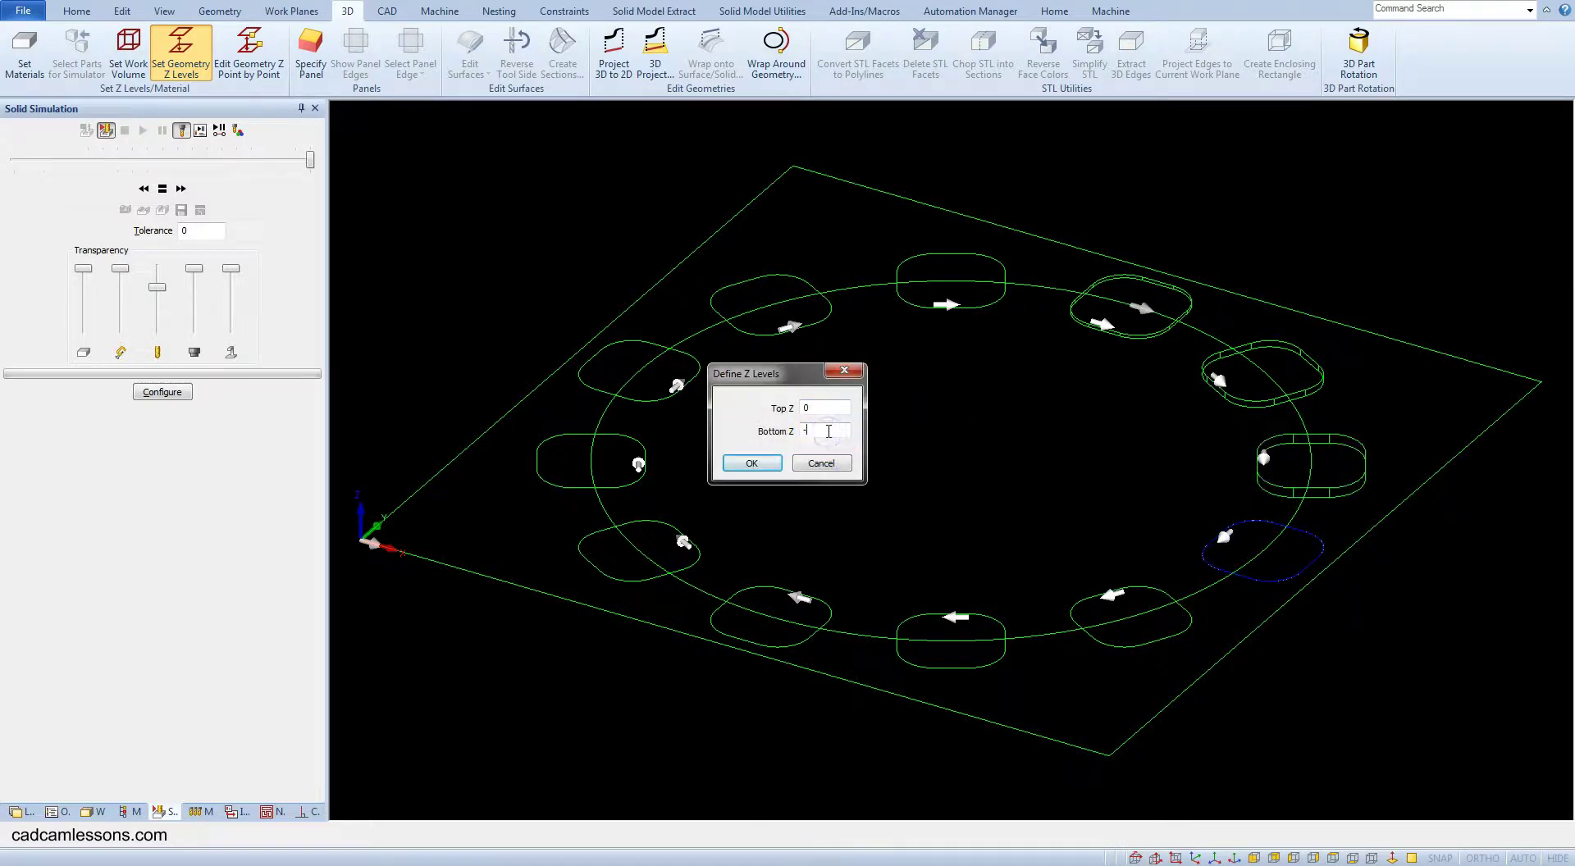
{"action": "type", "text": "3"}
{"action": "key", "text": "Return"}
Set the next pocket along the ring to Bottom Z -5
{"action": "left_click", "coordinate": [1098, 599]}
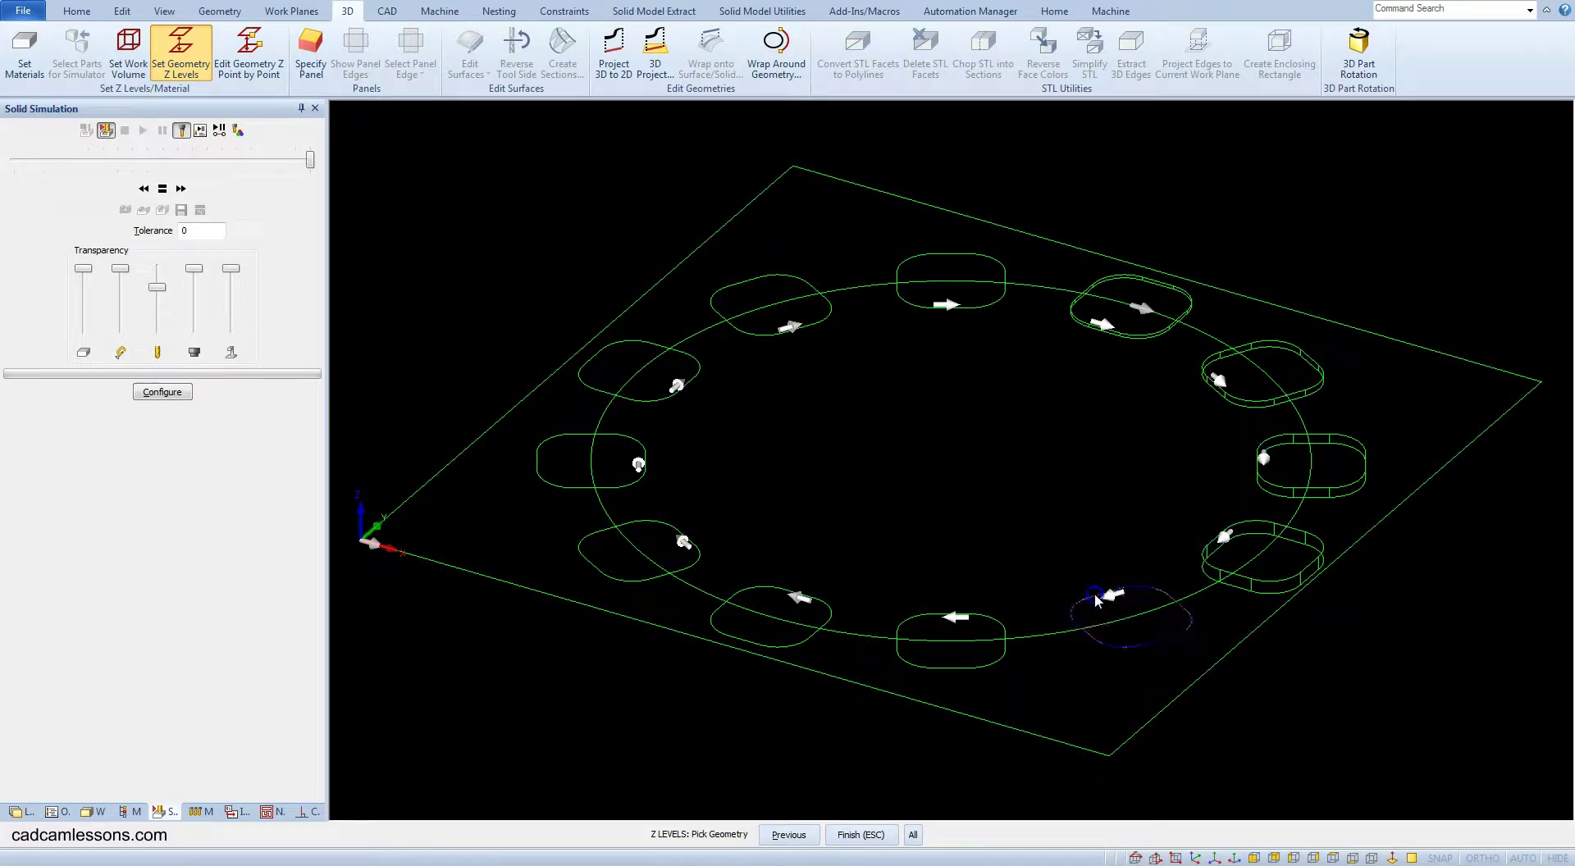
{"action": "key", "text": "Escape"}
{"action": "left_click", "coordinate": [836, 430]}
{"action": "key", "text": "BackSpace"}
{"action": "type", "text": "5"}
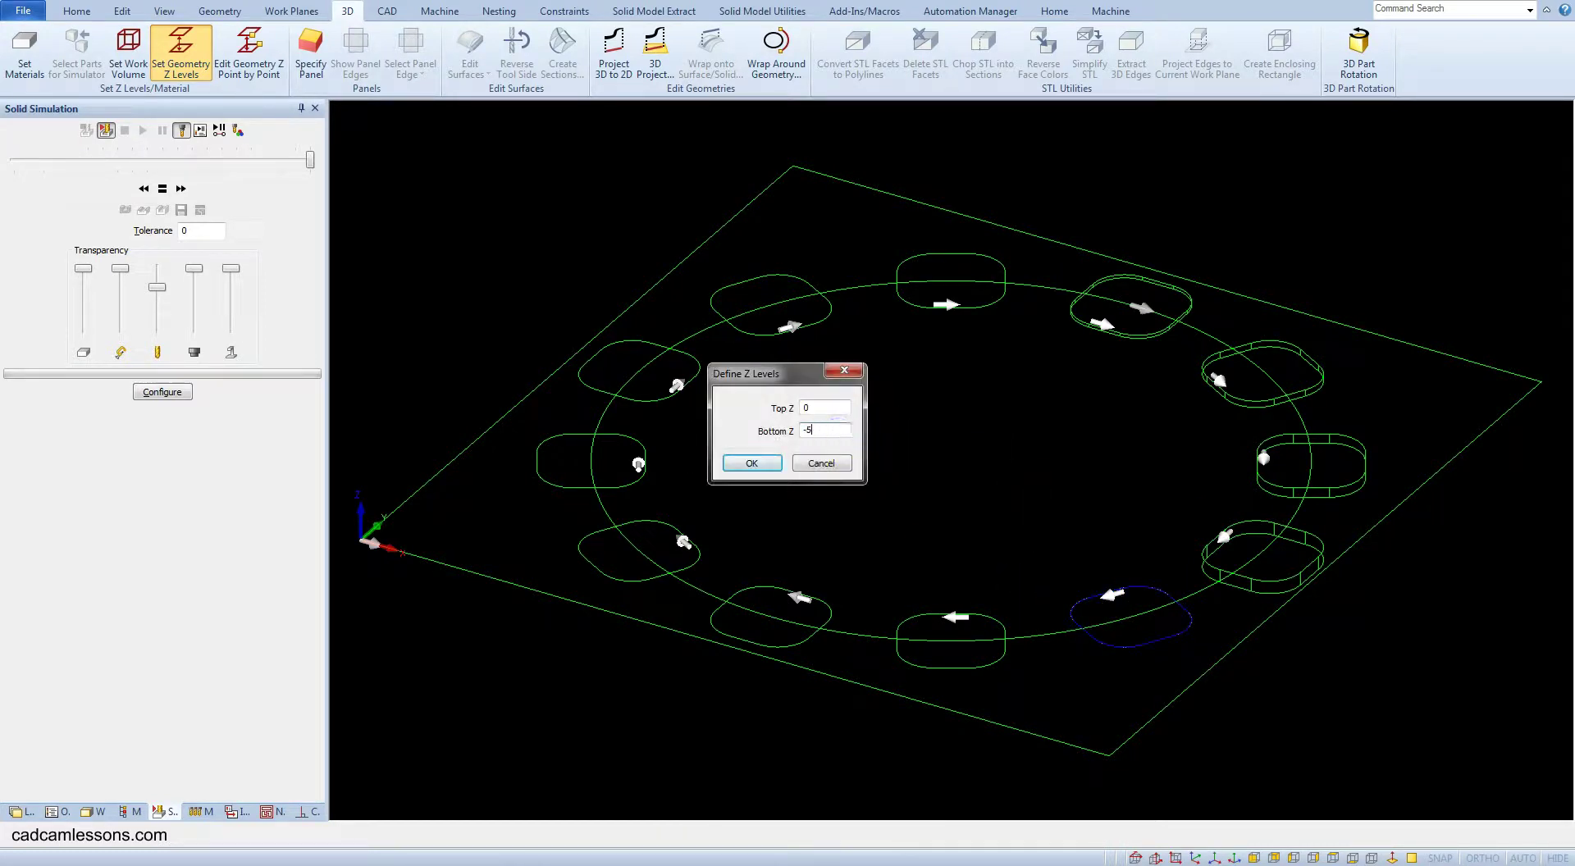
{"action": "key", "text": "Return"}
Window-pick the bottom pocket and set its Bottom Z to -6
{"action": "left_click", "coordinate": [927, 614]}
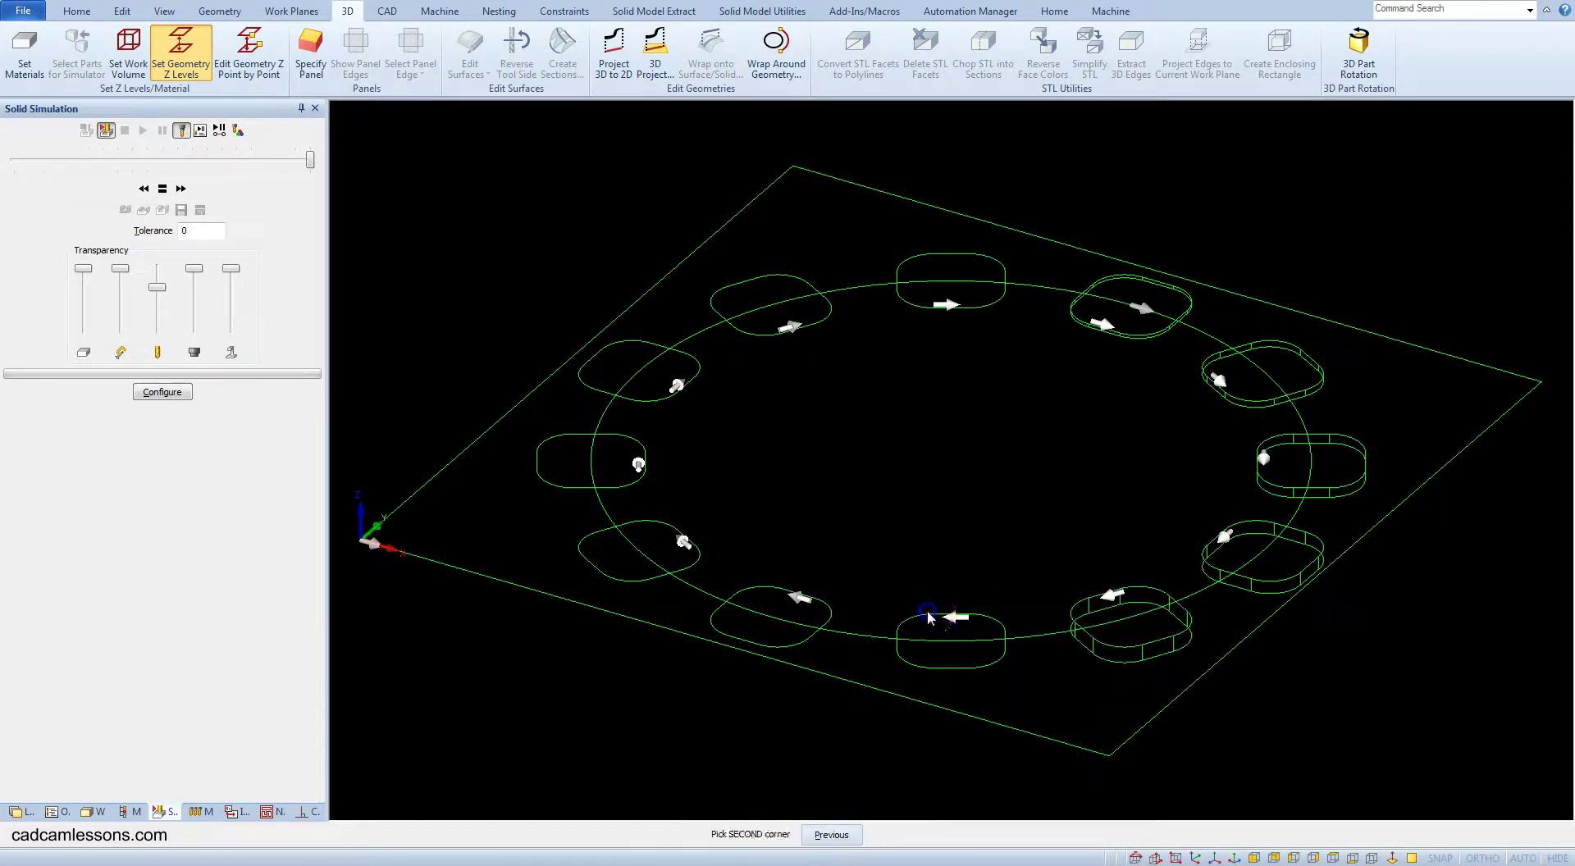
{"action": "left_click", "coordinate": [917, 620]}
{"action": "right_click", "coordinate": [902, 485]}
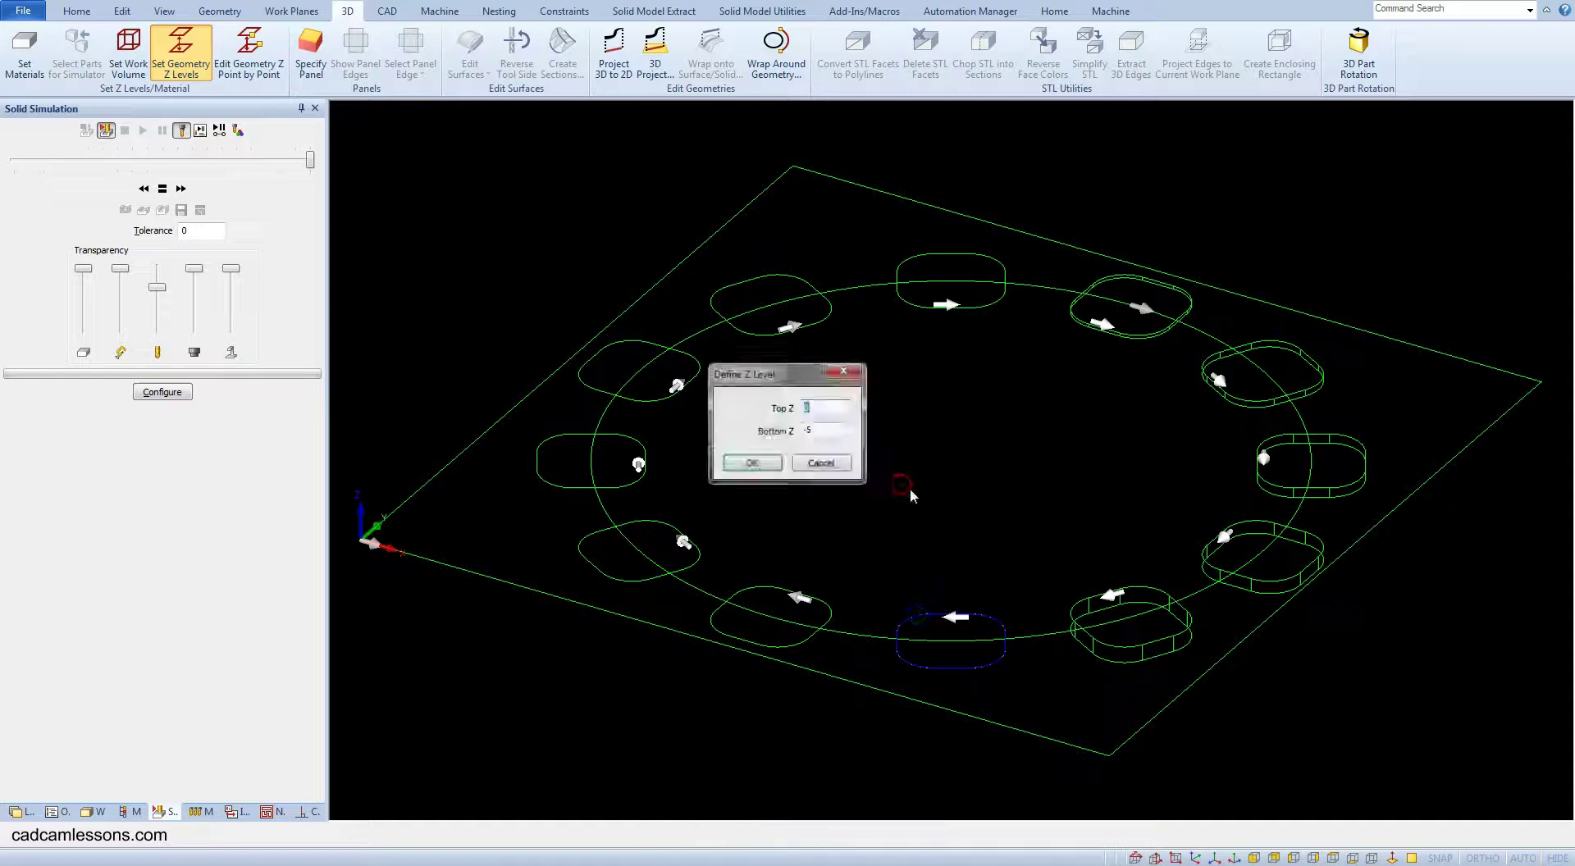
{"action": "left_click", "coordinate": [832, 430]}
{"action": "key", "text": "BackSpace"}
{"action": "type", "text": "6"}
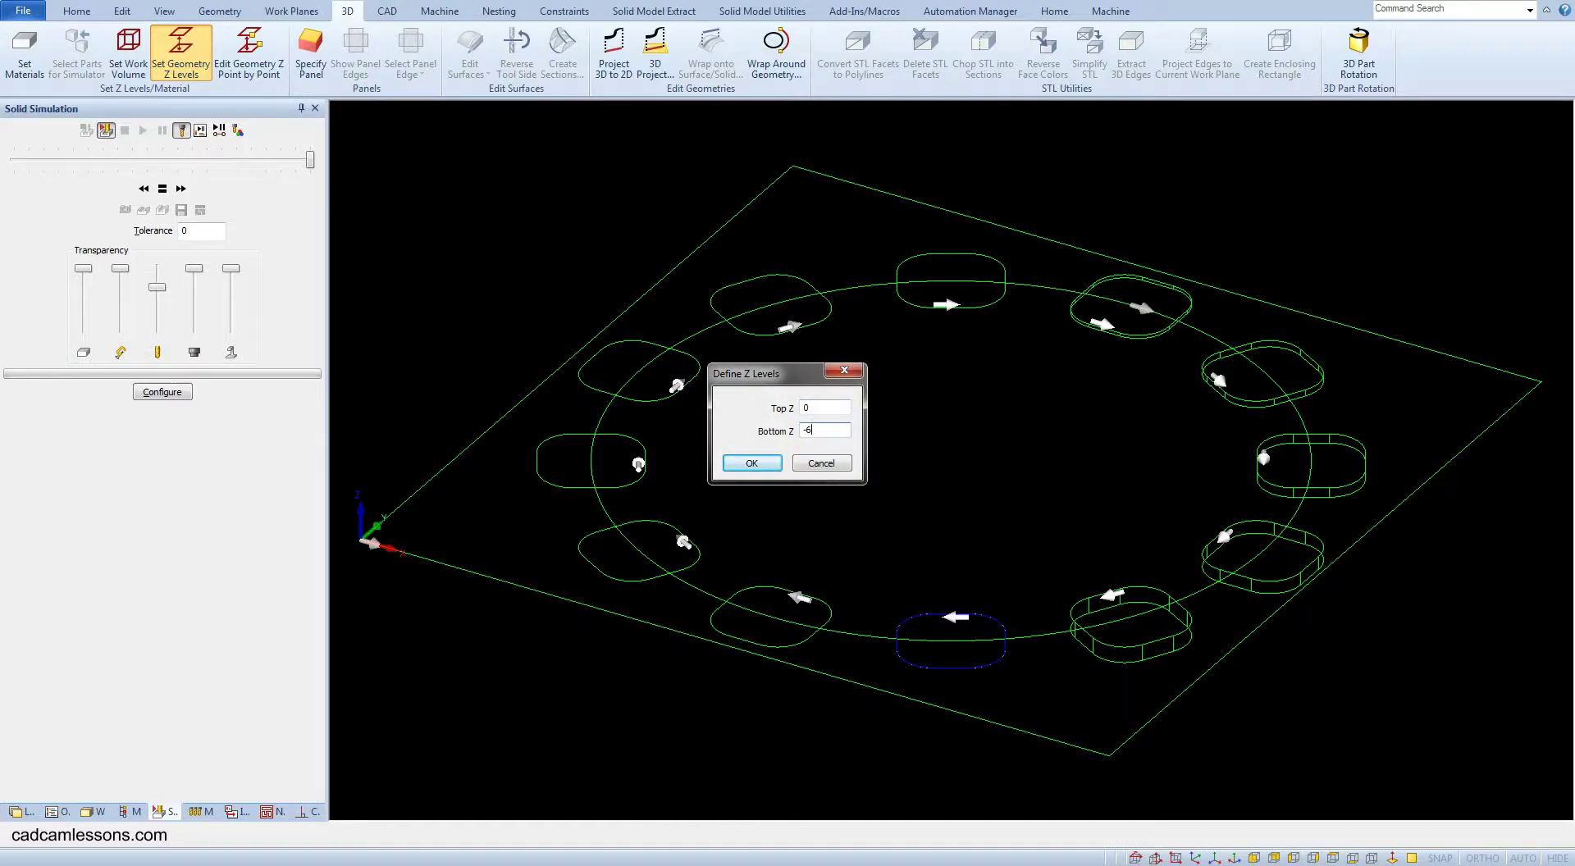
{"action": "key", "text": "Return"}
Confirm depths for the next loop and set the following left loop to Bottom Z -7
{"action": "left_click", "coordinate": [766, 583]}
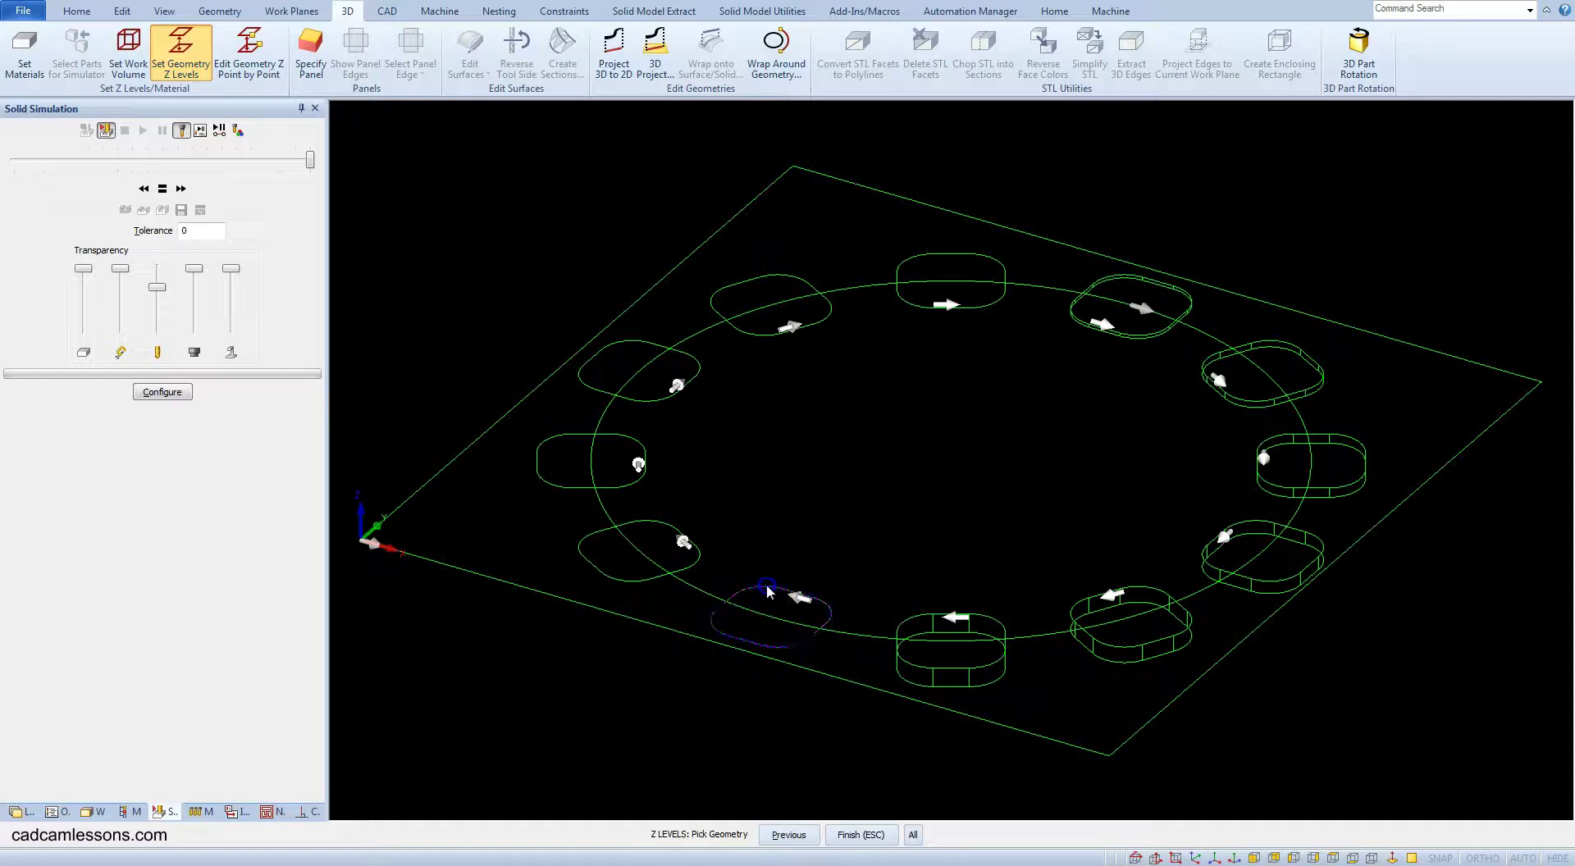
{"action": "right_click", "coordinate": [853, 470]}
{"action": "left_click", "coordinate": [827, 426]}
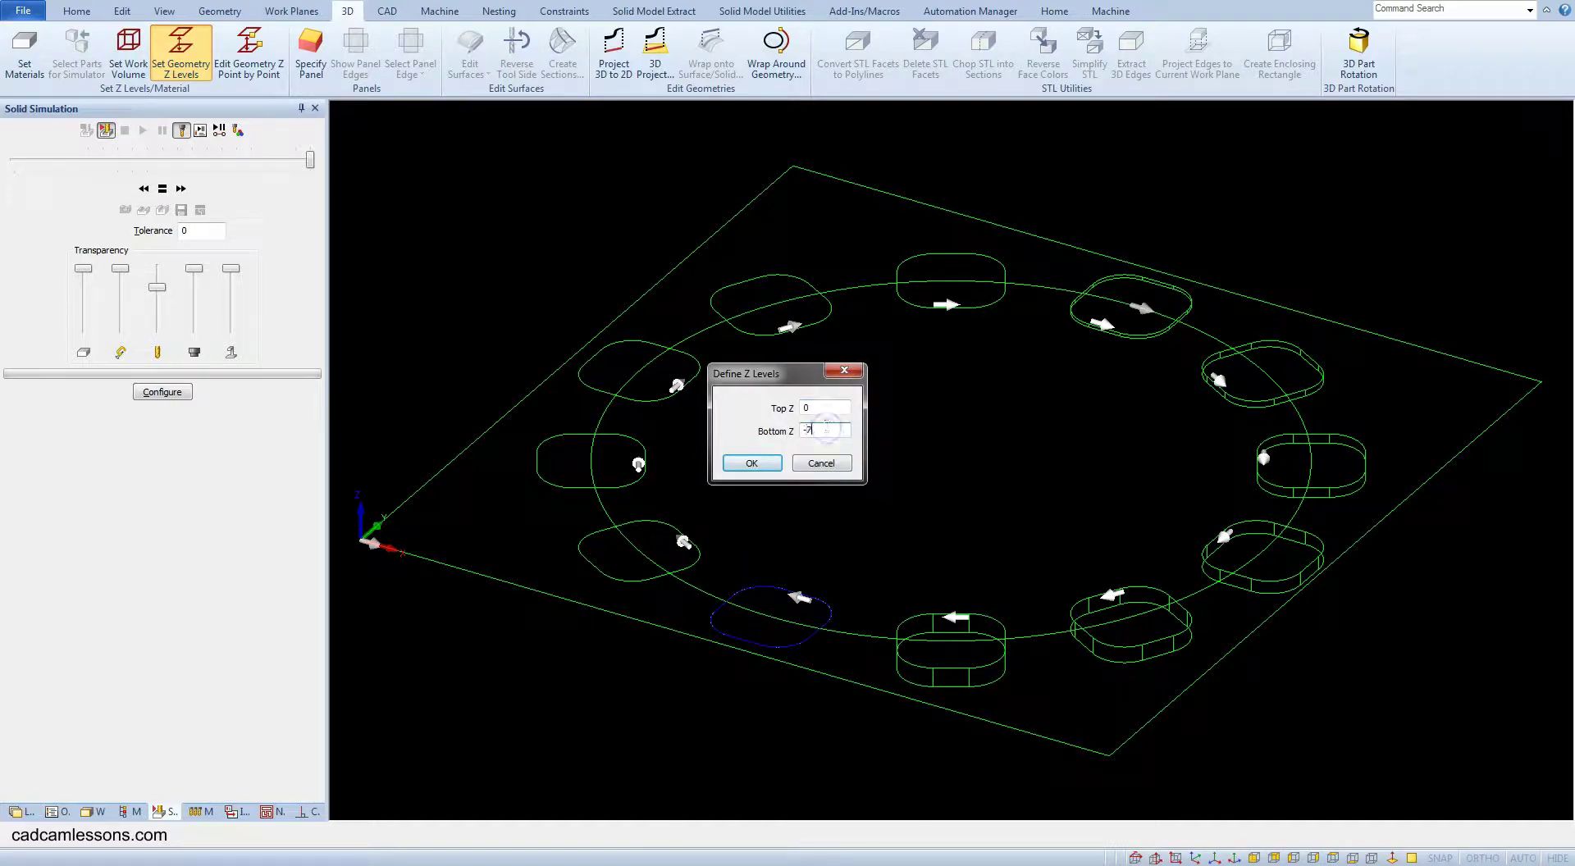
{"action": "key", "text": "Return"}
{"action": "left_click", "coordinate": [692, 575]}
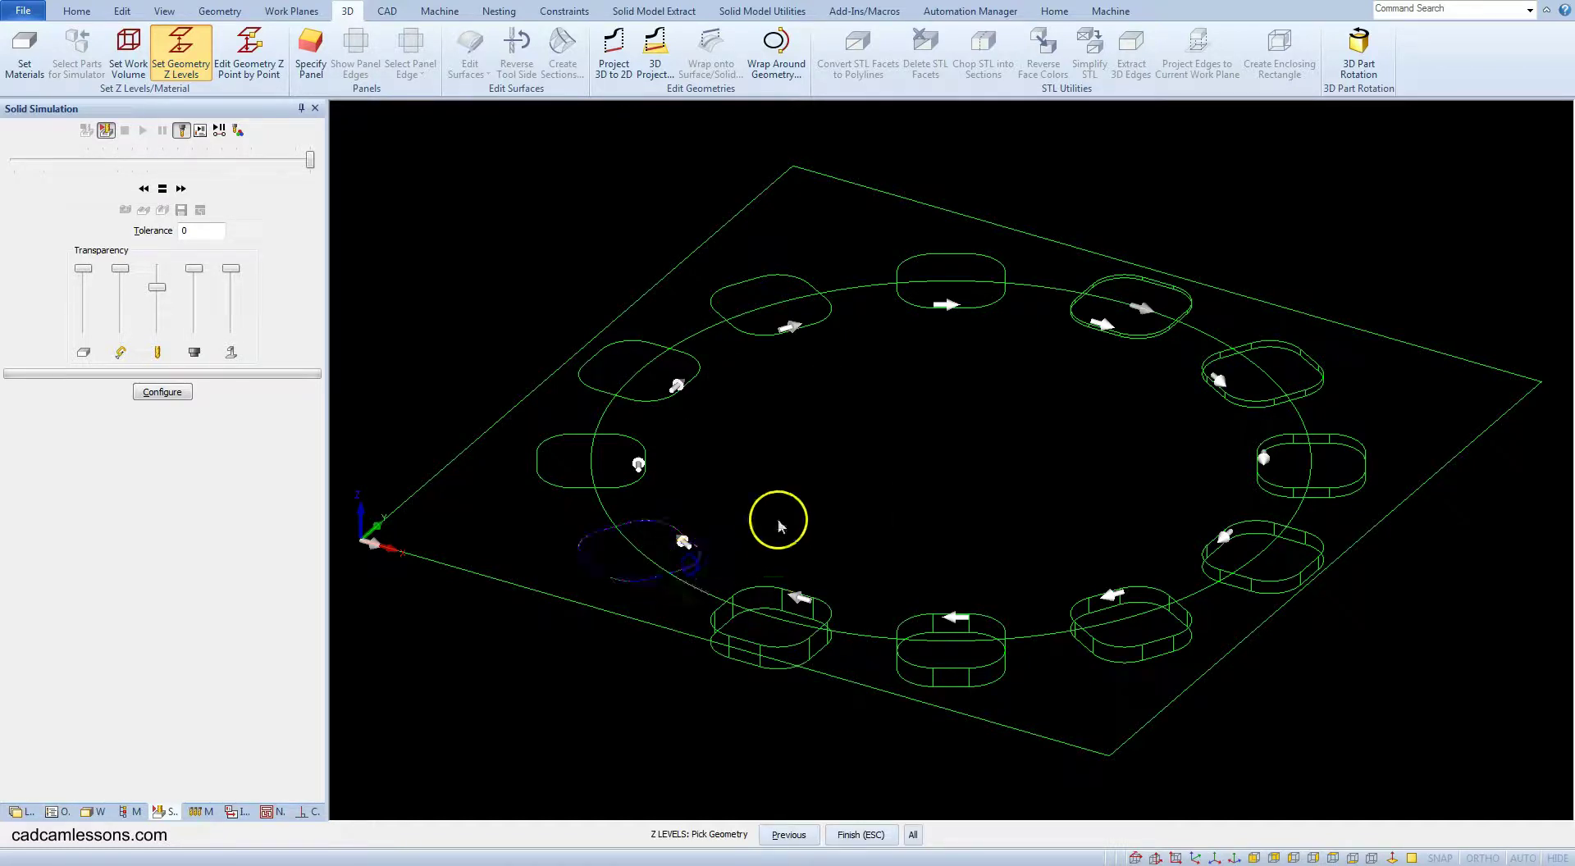
{"action": "right_click", "coordinate": [773, 517]}
{"action": "left_click", "coordinate": [840, 431]}
{"action": "key", "text": "BackSpace"}
{"action": "type", "text": "7"}
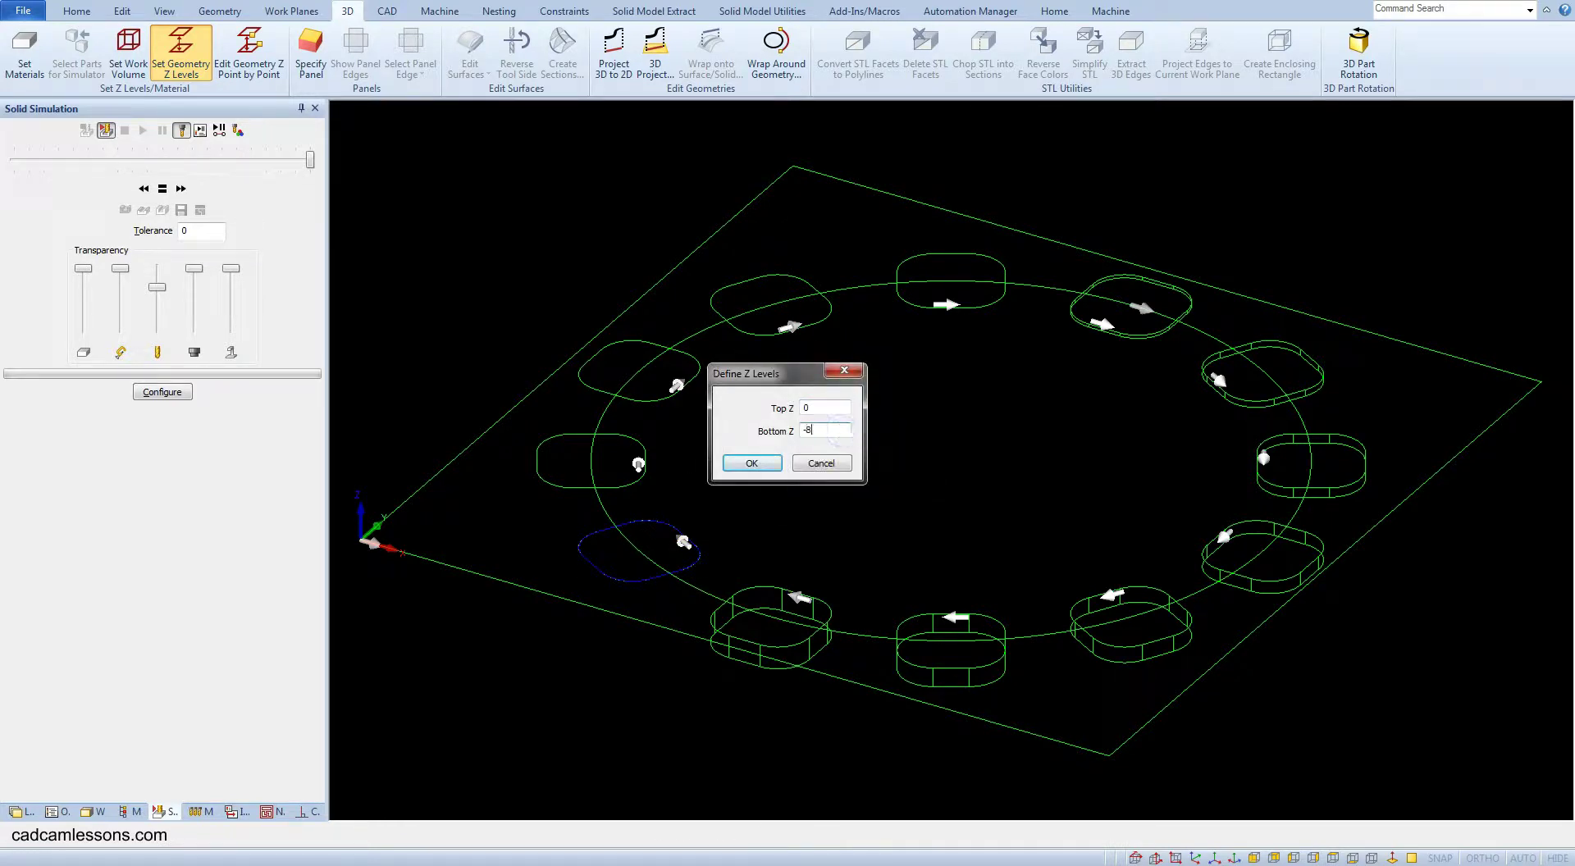
{"action": "key", "text": "Return"}
Set the left pocket loop to Bottom Z -9
{"action": "left_click", "coordinate": [631, 489]}
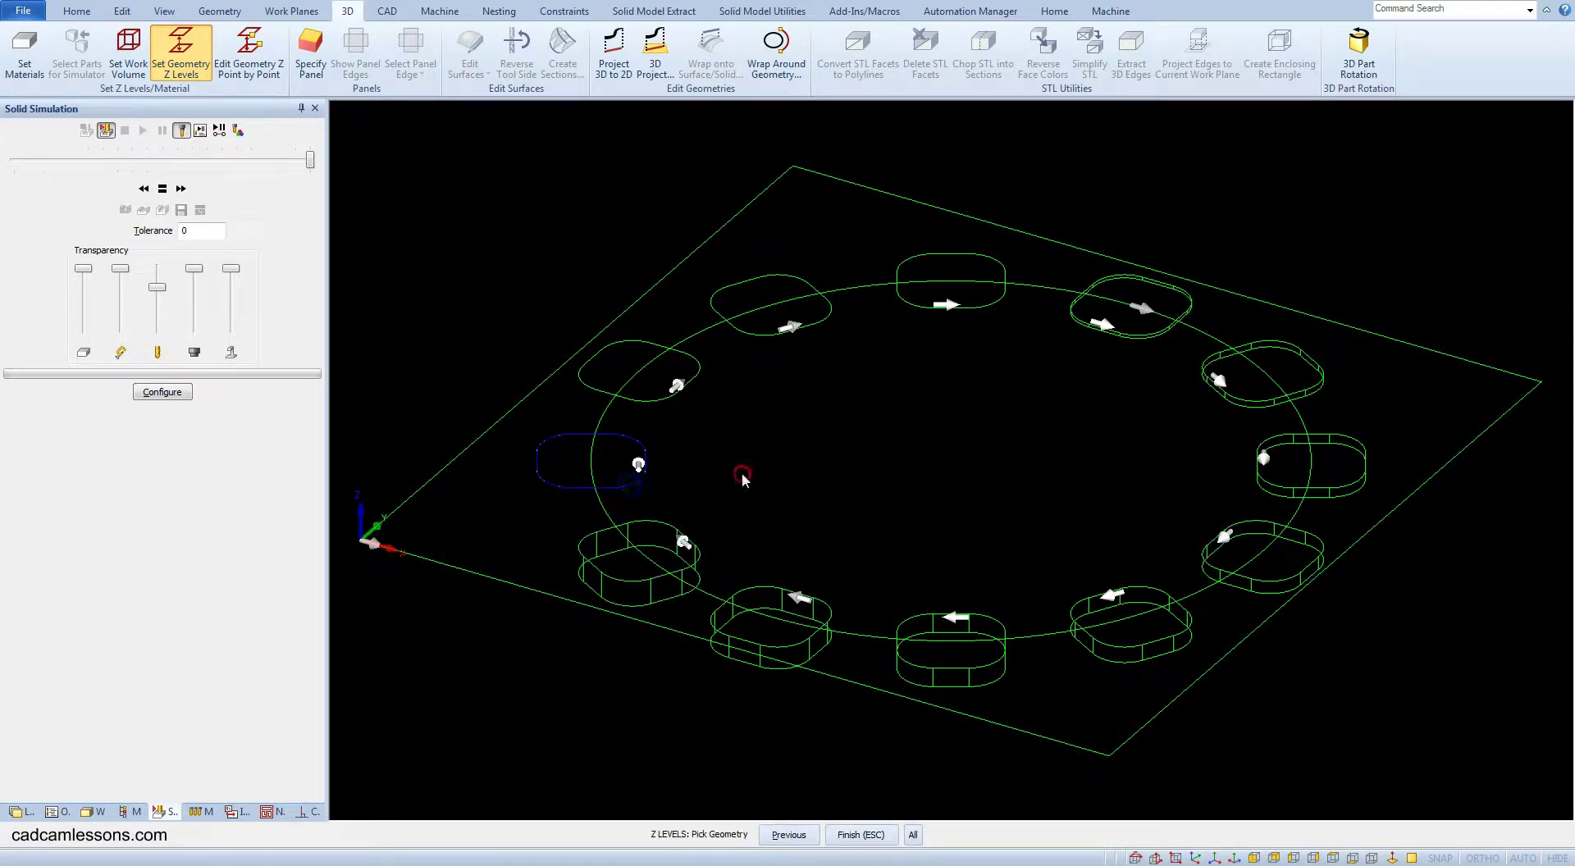
{"action": "right_click", "coordinate": [743, 472]}
{"action": "left_click", "coordinate": [827, 431]}
{"action": "key", "text": "BackSpace"}
{"action": "type", "text": "9"}
{"action": "key", "text": "Return"}
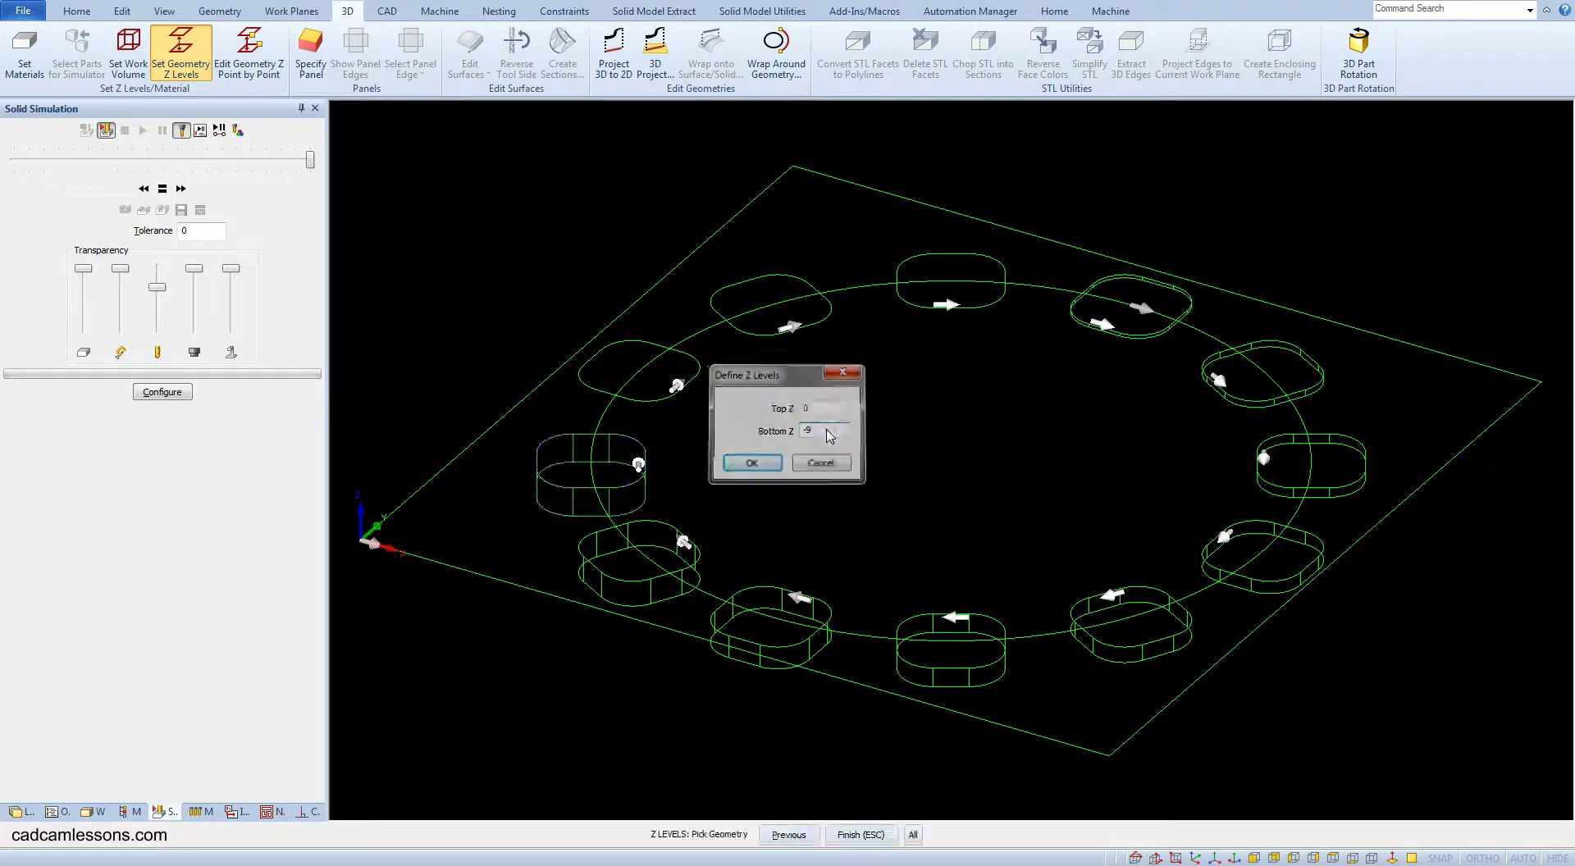
Set the upper-left pocket loop to Bottom Z -11
{"action": "left_click", "coordinate": [616, 428]}
{"action": "right_click", "coordinate": [754, 435]}
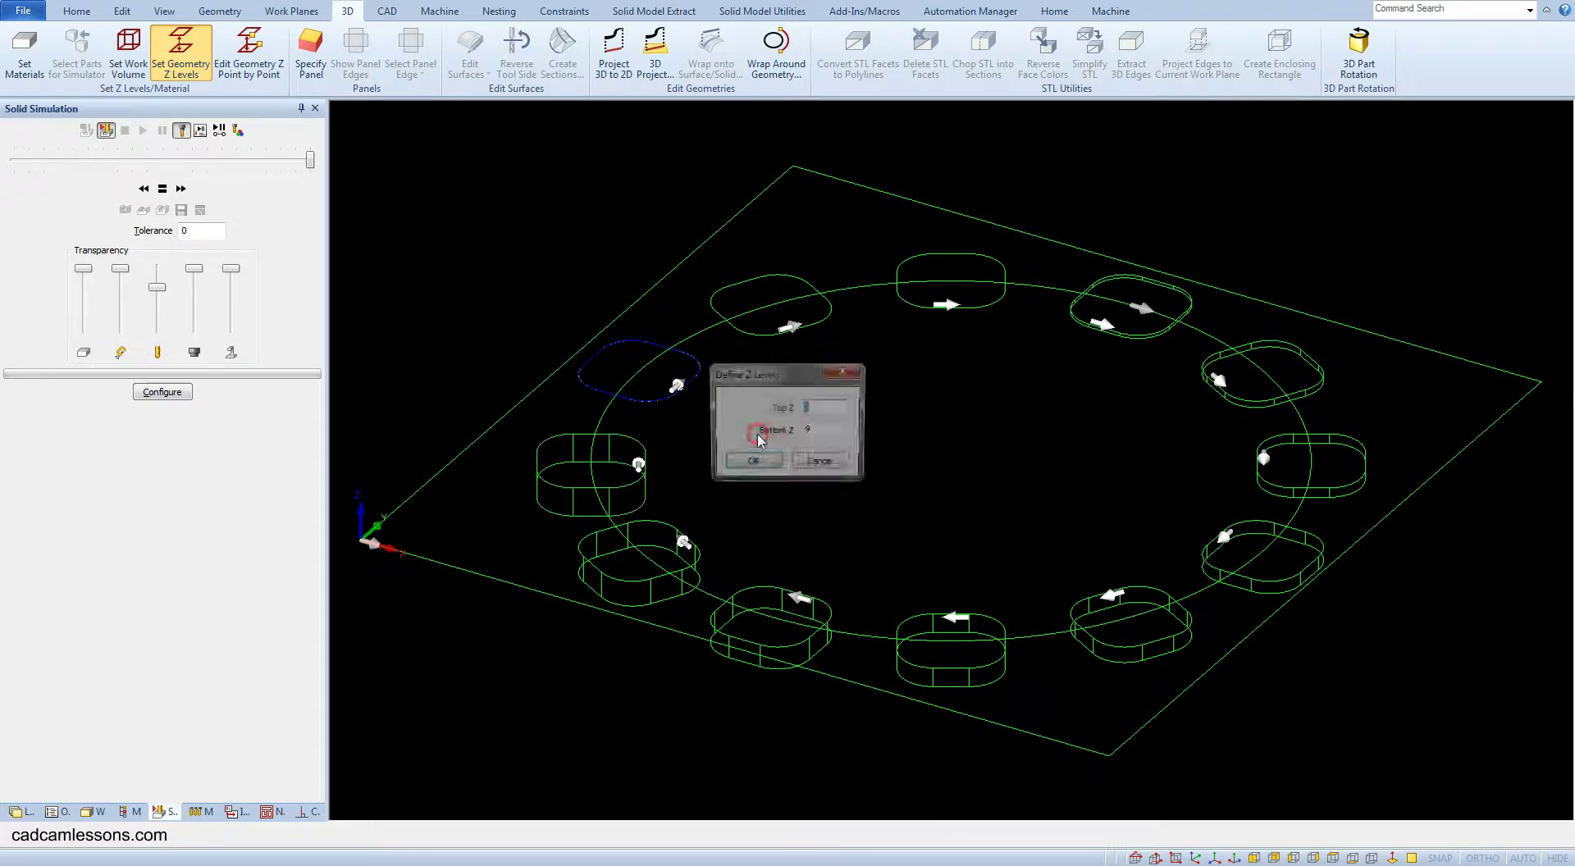
{"action": "left_click", "coordinate": [829, 431]}
{"action": "key", "text": "BackSpace"}
{"action": "type", "text": "11"}
{"action": "key", "text": "Return"}
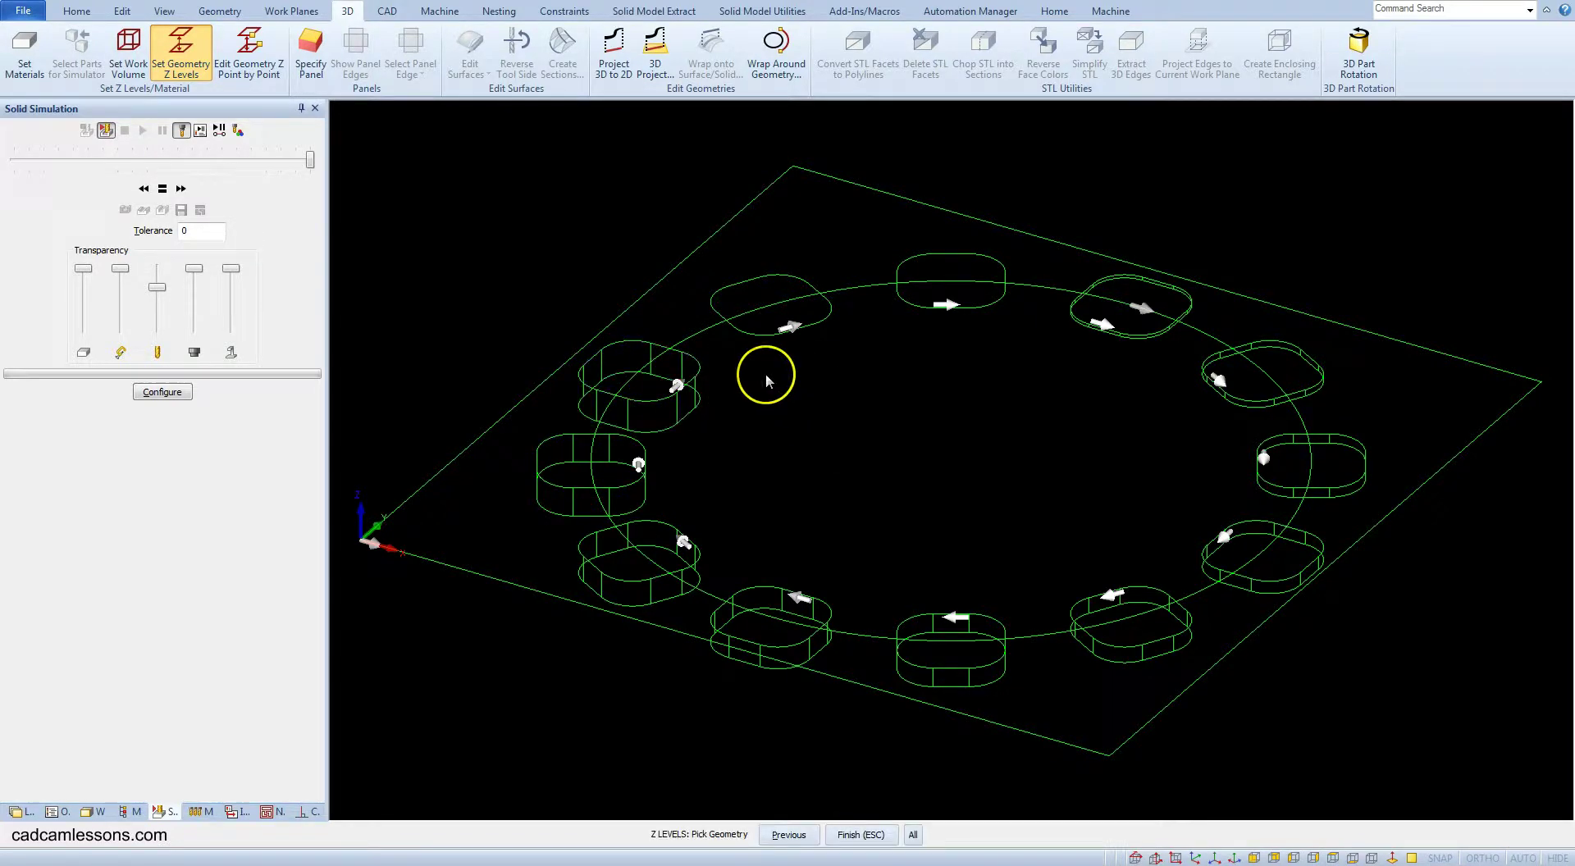
Give the pocket loop near the top a deeper Bottom Z
{"action": "left_click", "coordinate": [823, 317]}
{"action": "right_click", "coordinate": [810, 365]}
{"action": "left_click", "coordinate": [828, 431]}
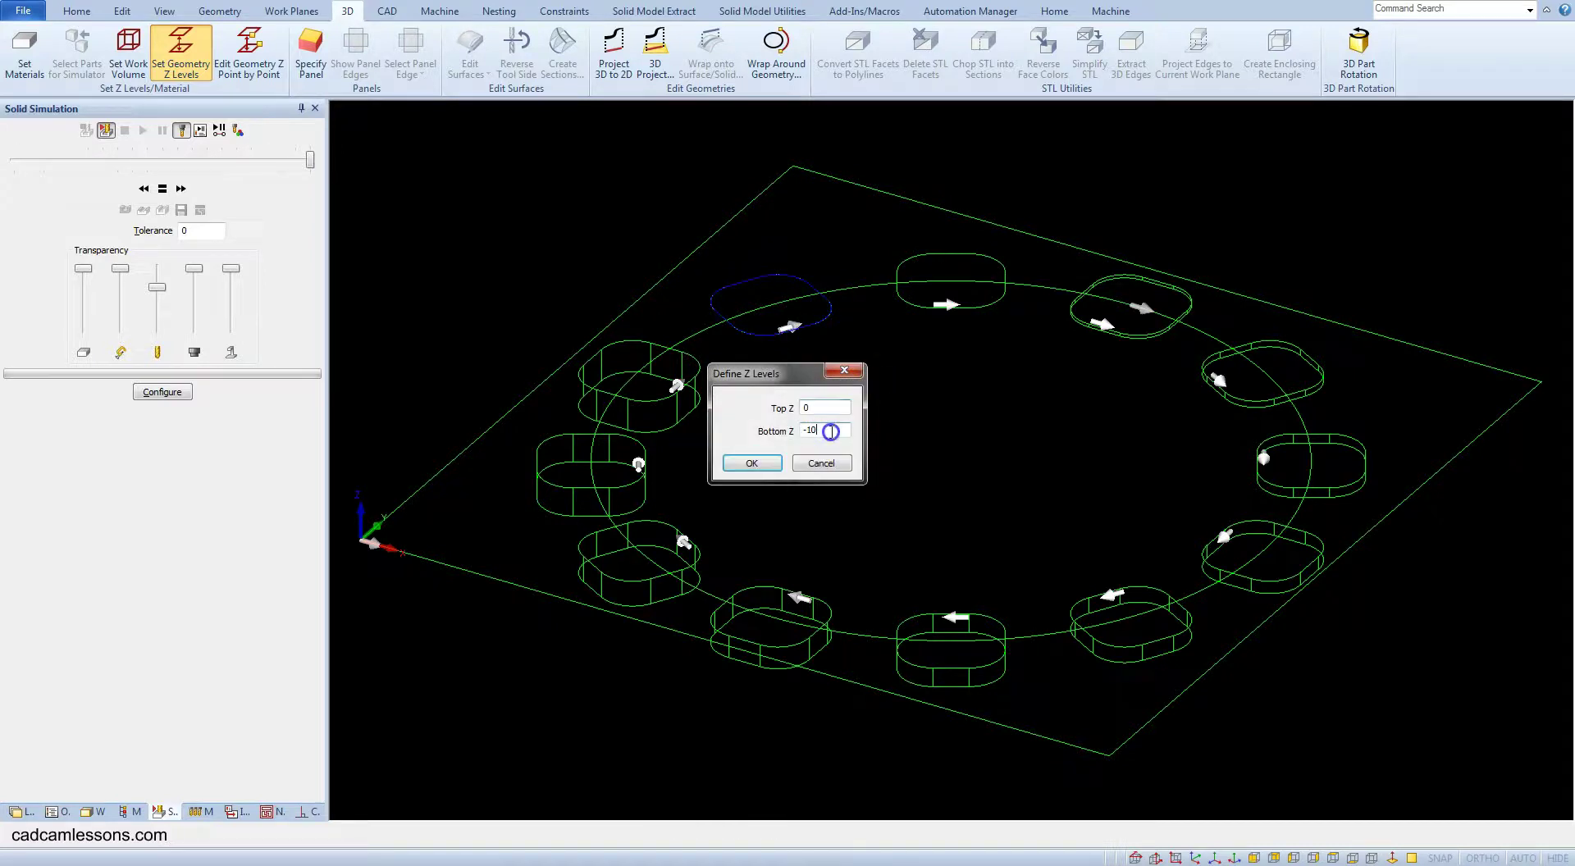
{"action": "key", "text": "BackSpace"}
{"action": "type", "text": "2"}
{"action": "key", "text": "Return"}
Give the top pocket loop the deepest Bottom Z
{"action": "left_click", "coordinate": [968, 325]}
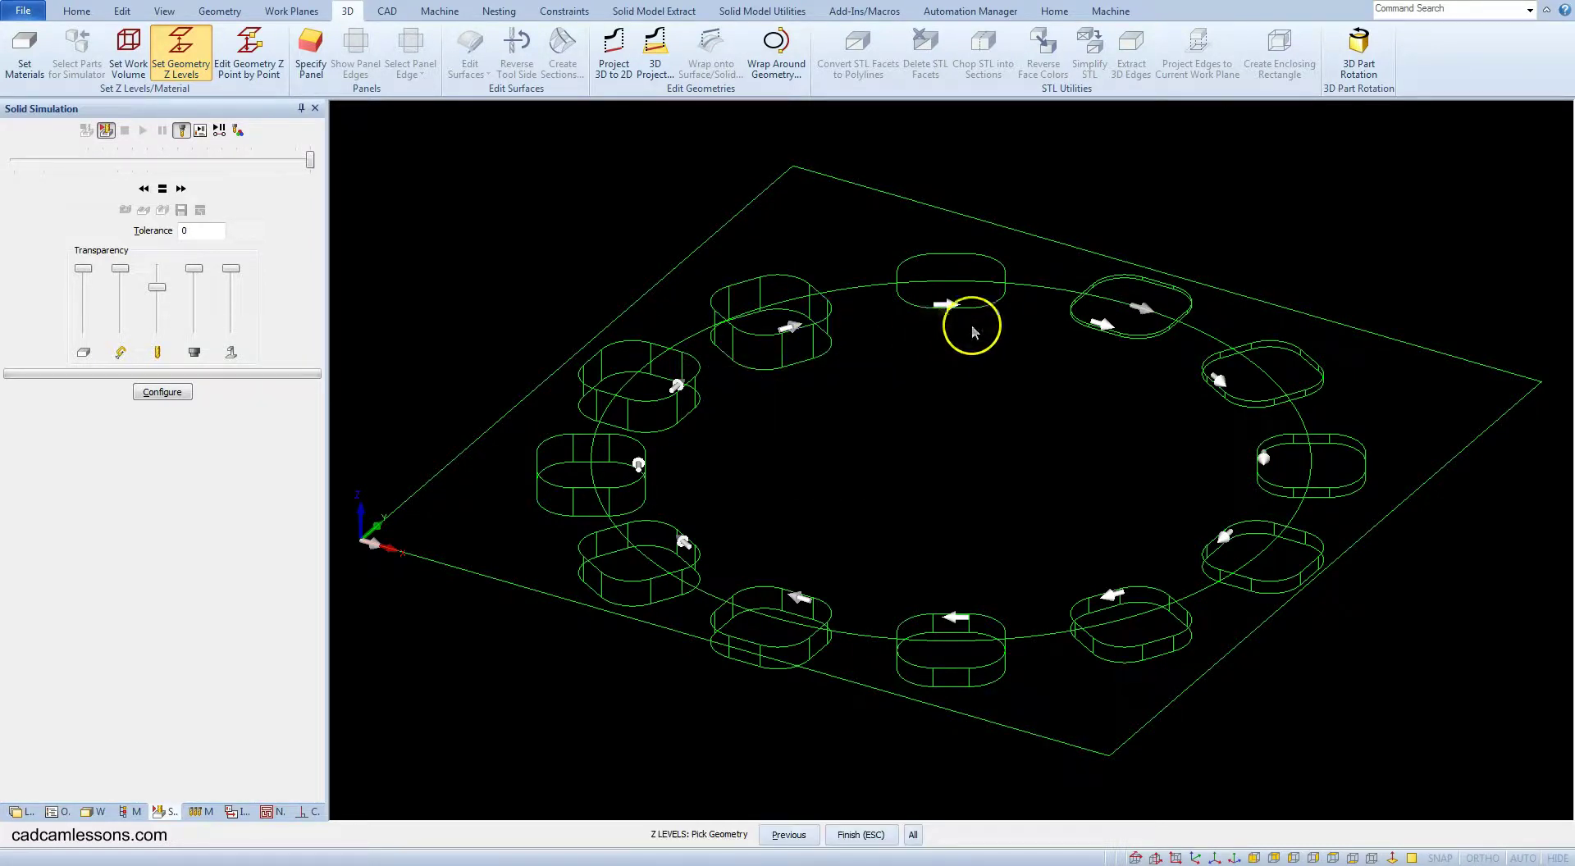
{"action": "right_click", "coordinate": [949, 363]}
{"action": "left_click", "coordinate": [824, 431]}
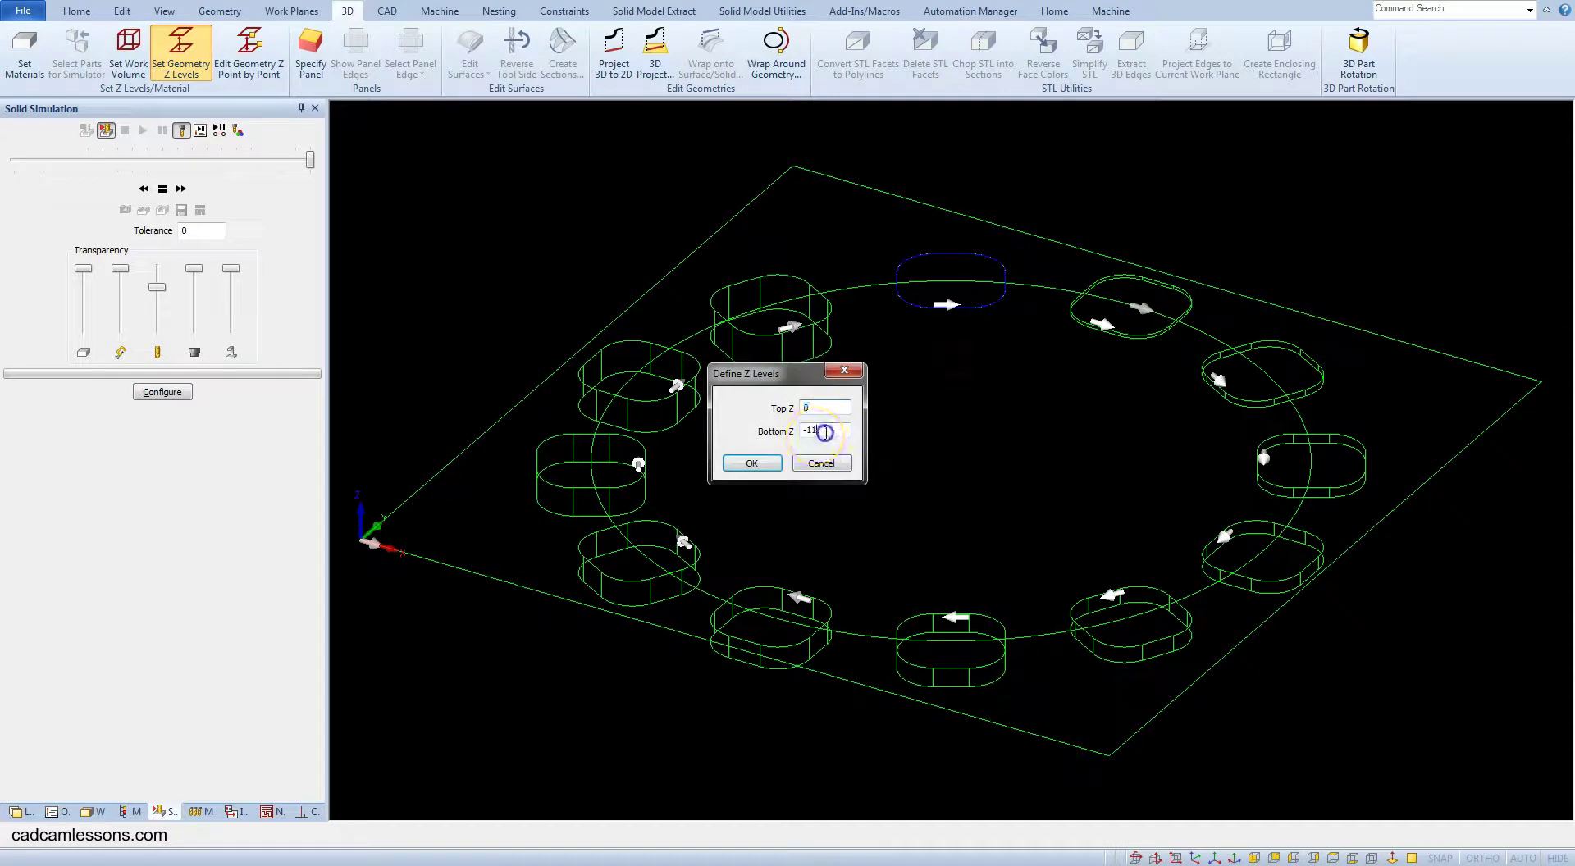
{"action": "key", "text": "BackSpace"}
{"action": "type", "text": "2"}
{"action": "key", "text": "Return"}
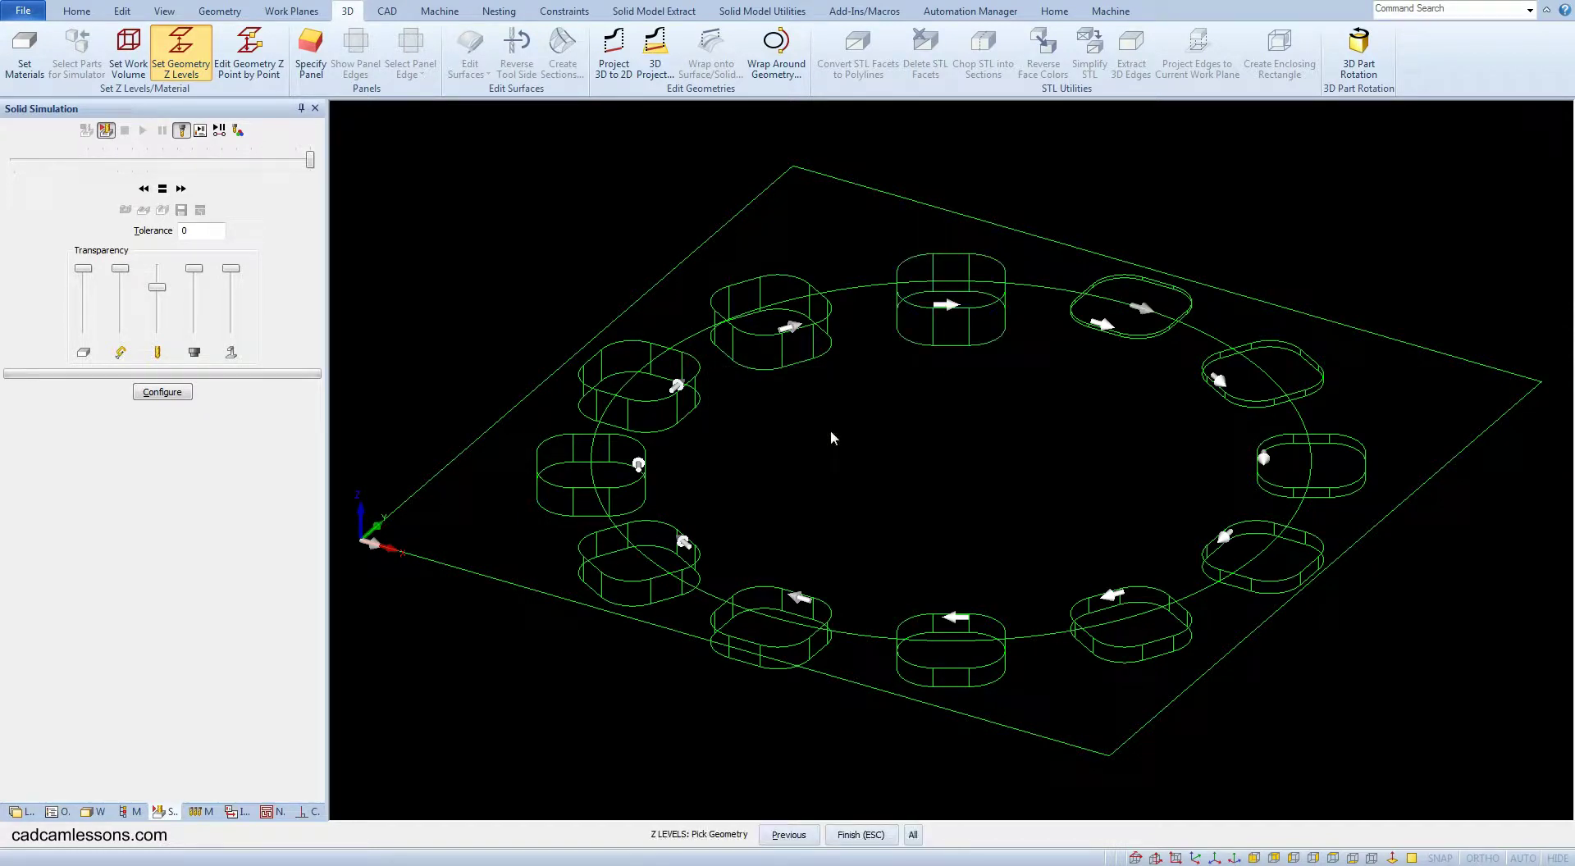
Finish Z levels and create the plate stock block with its top at Z 0 and an edited bottom Z
{"action": "key", "text": "Escape"}
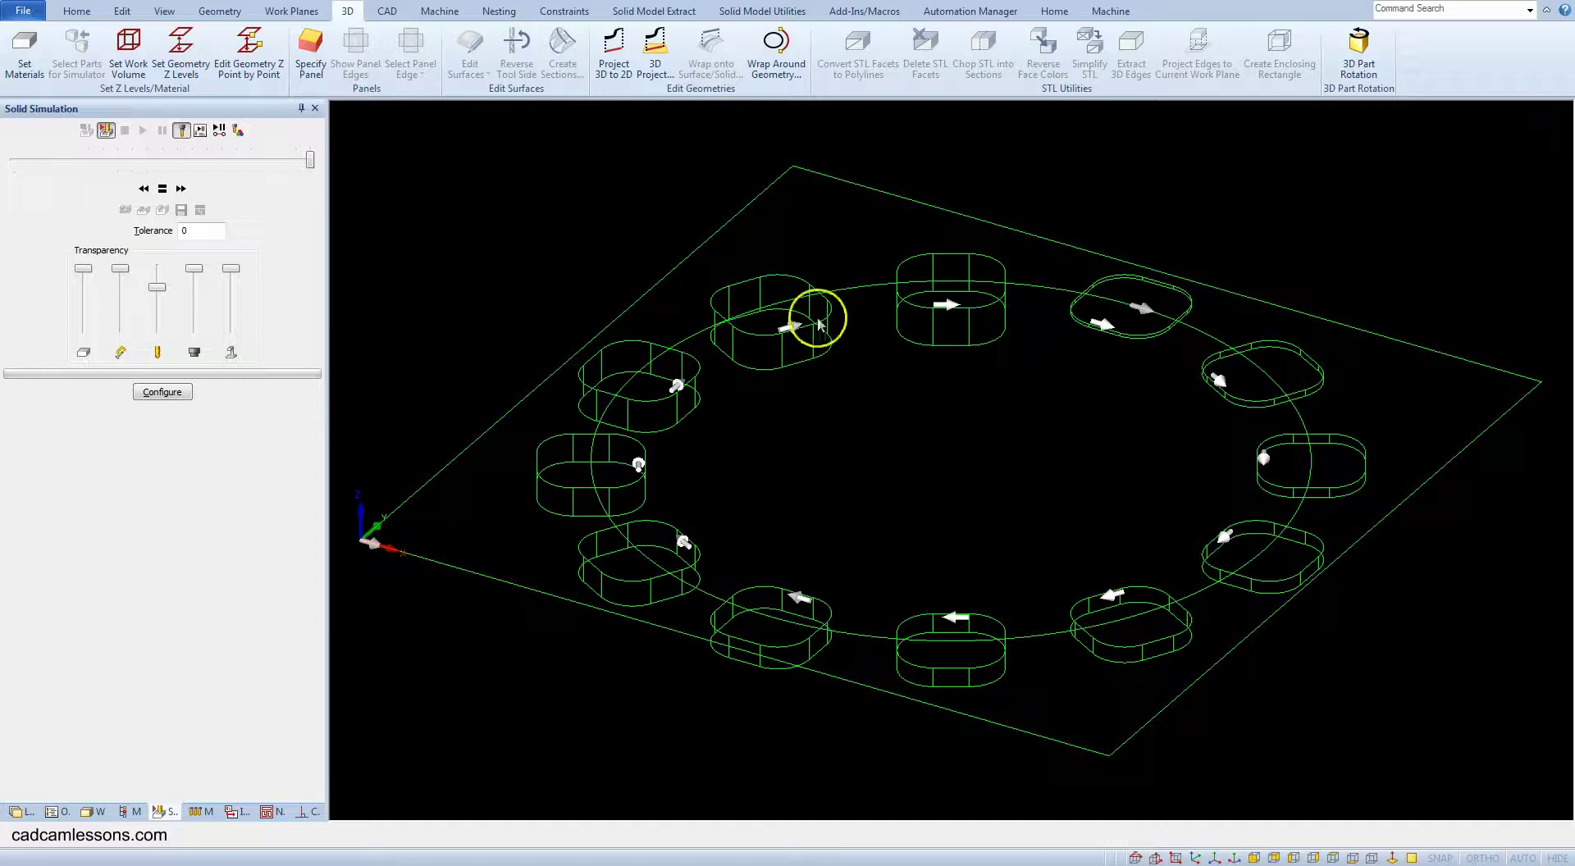
{"action": "left_click", "coordinate": [25, 57]}
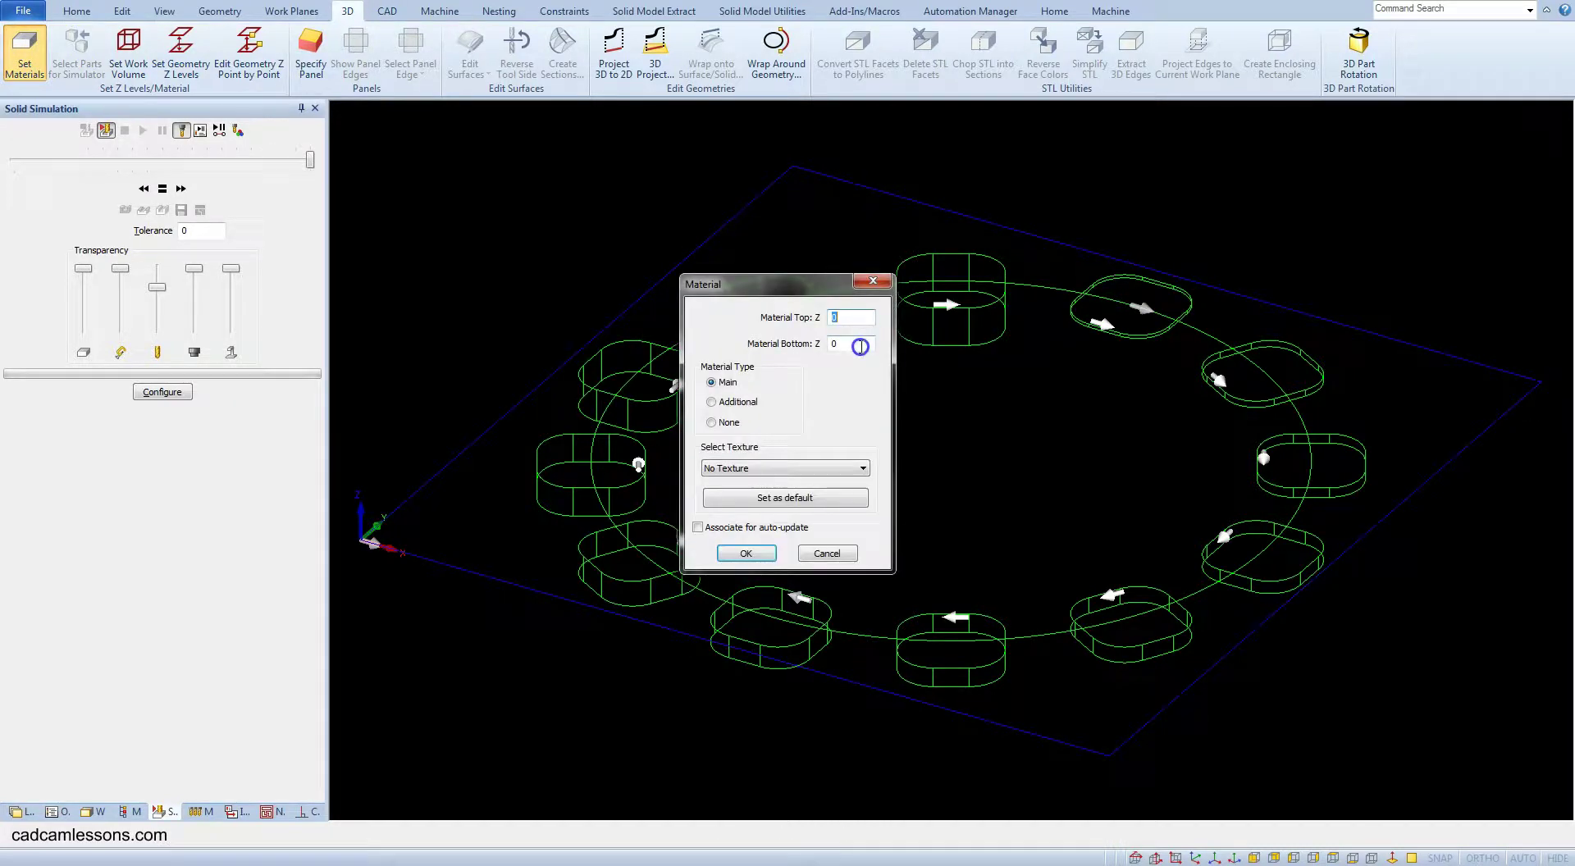
{"action": "left_click", "coordinate": [860, 346]}
{"action": "key", "text": "BackSpace"}
{"action": "type", "text": "-18"}
{"action": "key", "text": "Return"}
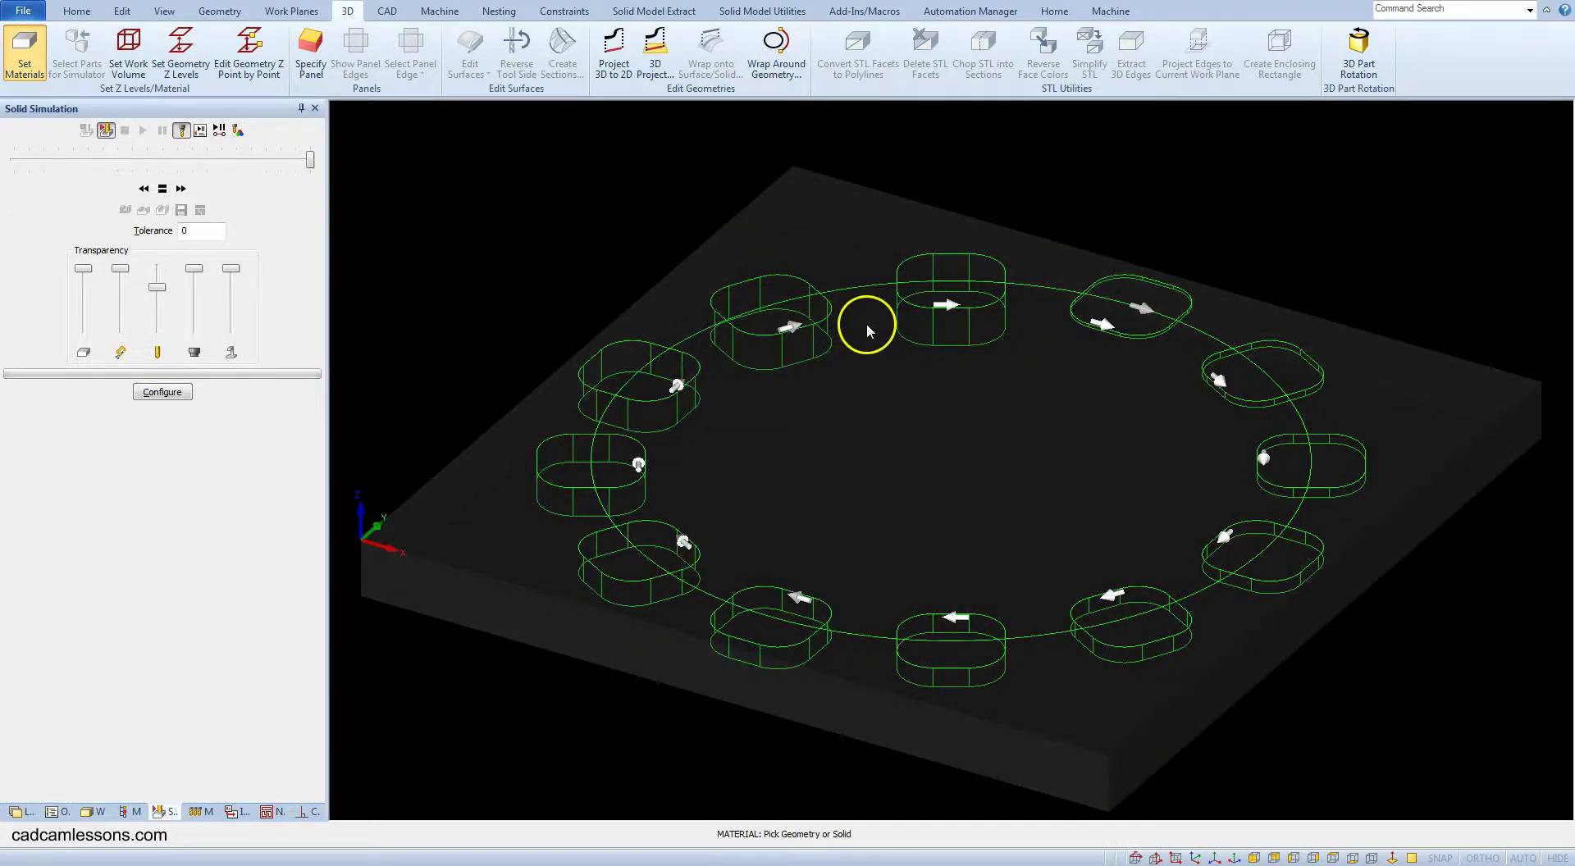
{"action": "right_click", "coordinate": [632, 185]}
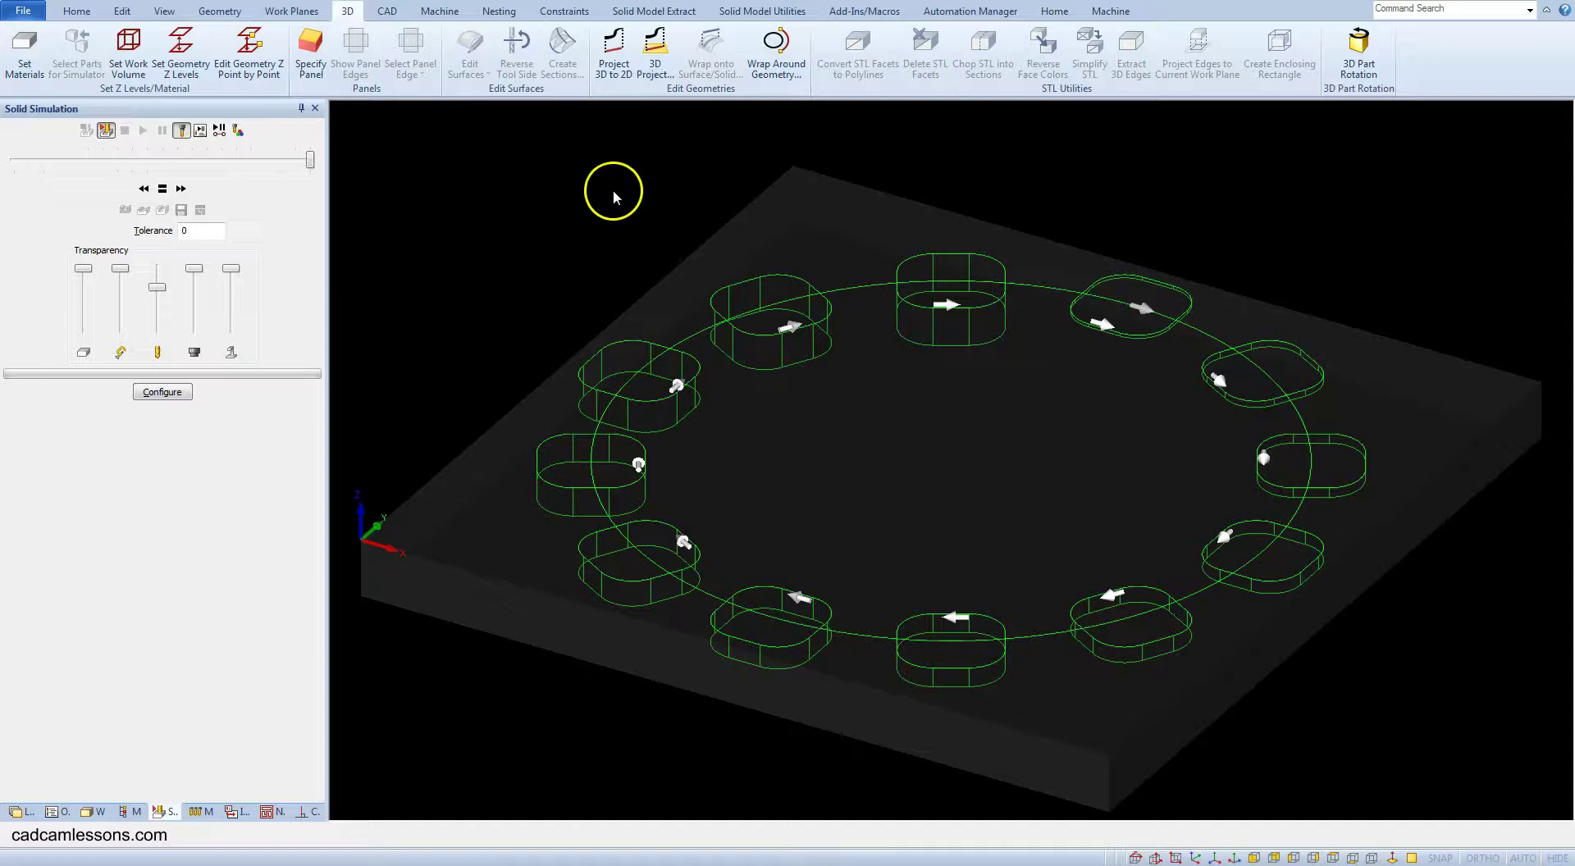
Select the Flat10 flat-end mill (tool 13) as the active cutter
{"action": "left_click", "coordinate": [456, 14]}
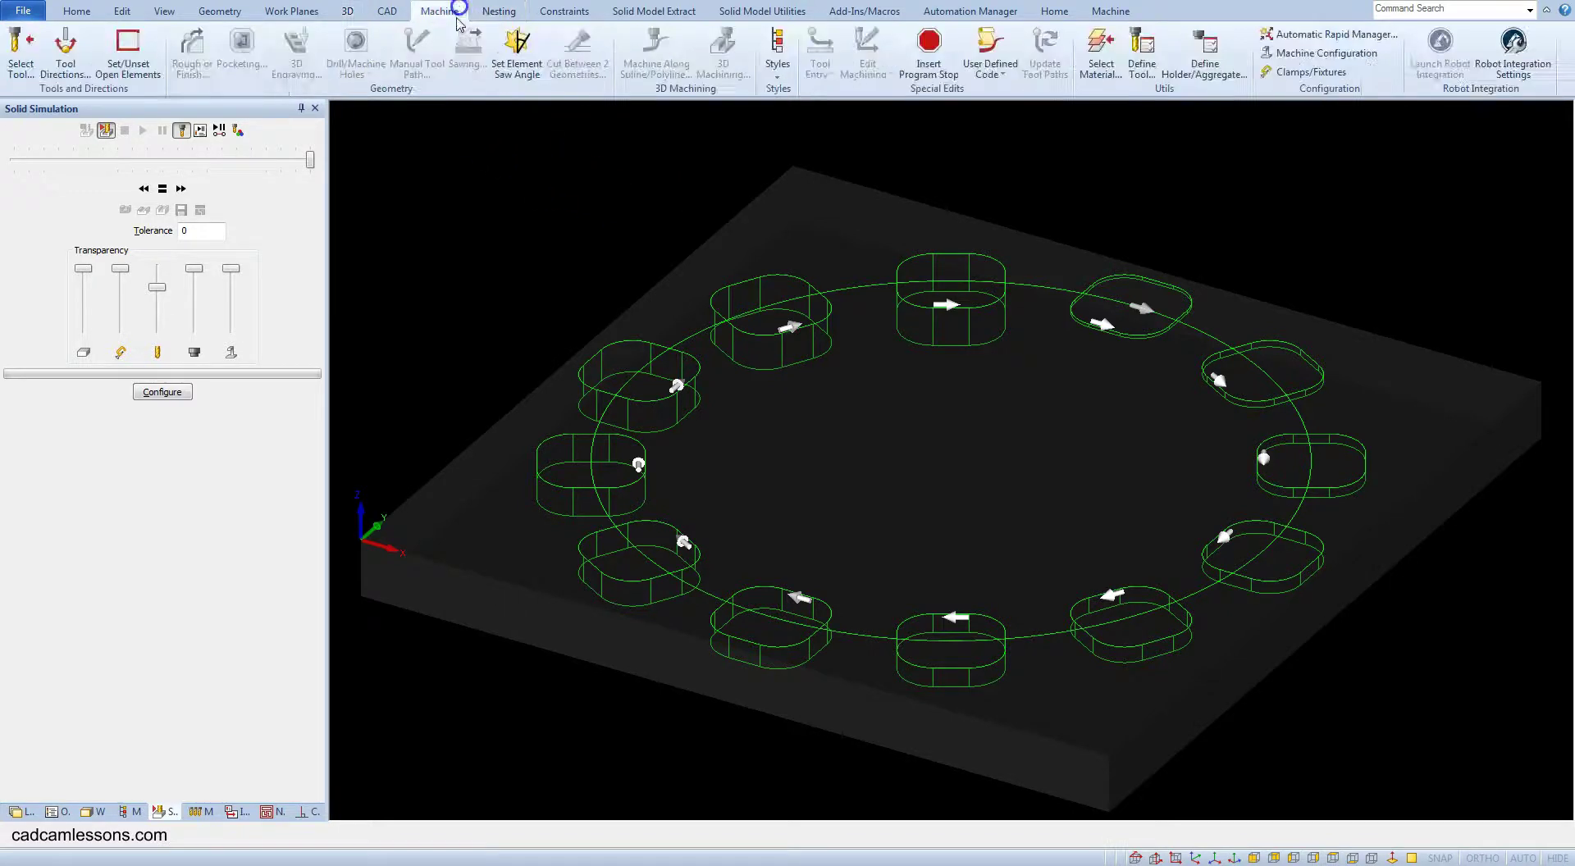
{"action": "left_click", "coordinate": [20, 51]}
{"action": "left_click", "coordinate": [749, 361]}
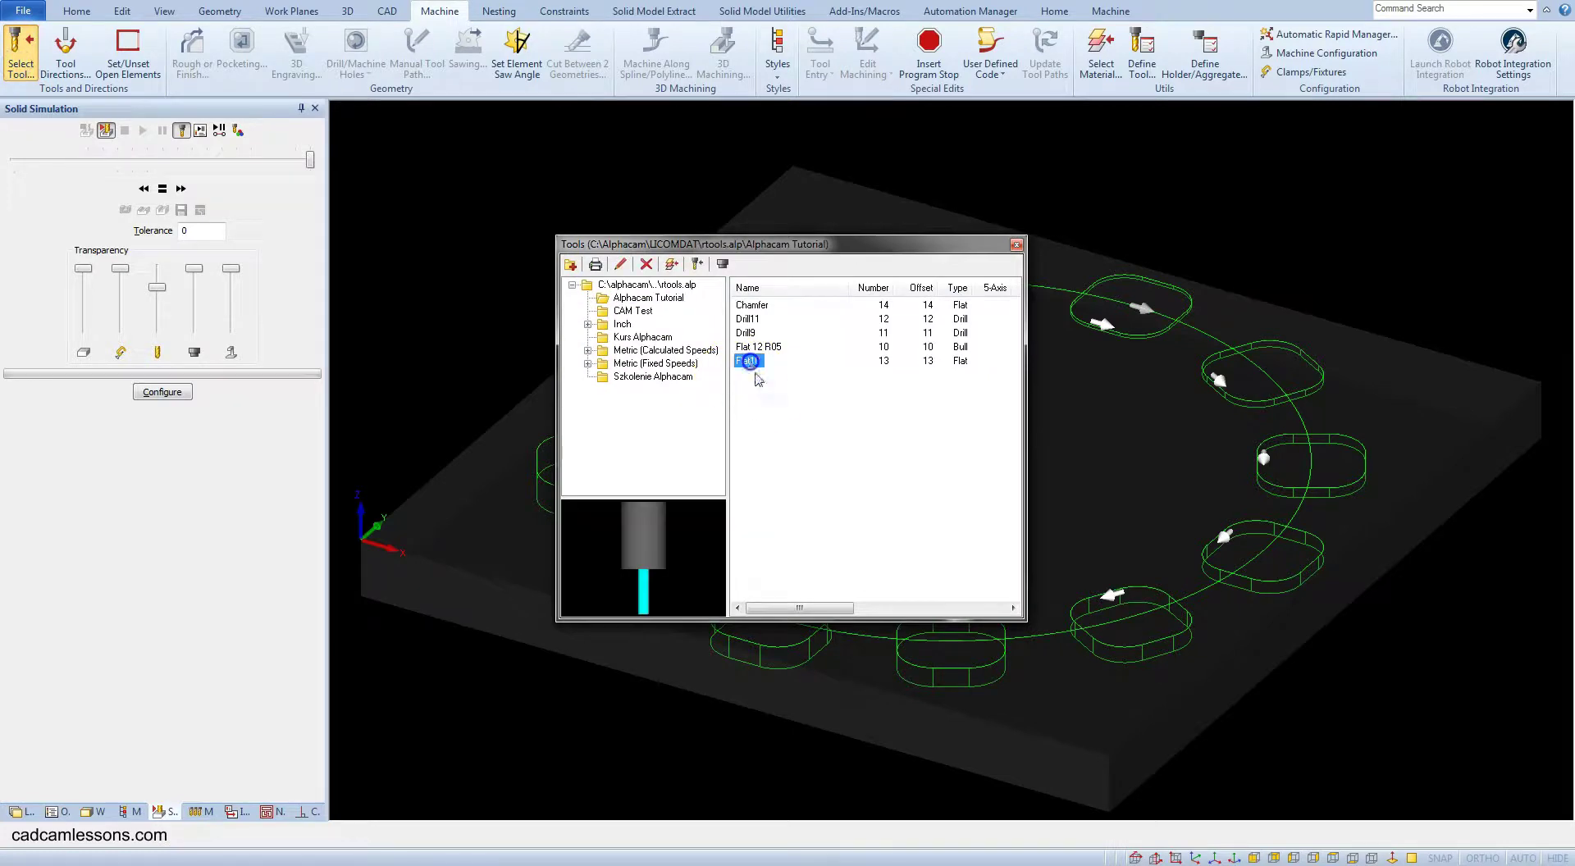
{"action": "double_click", "coordinate": [748, 361]}
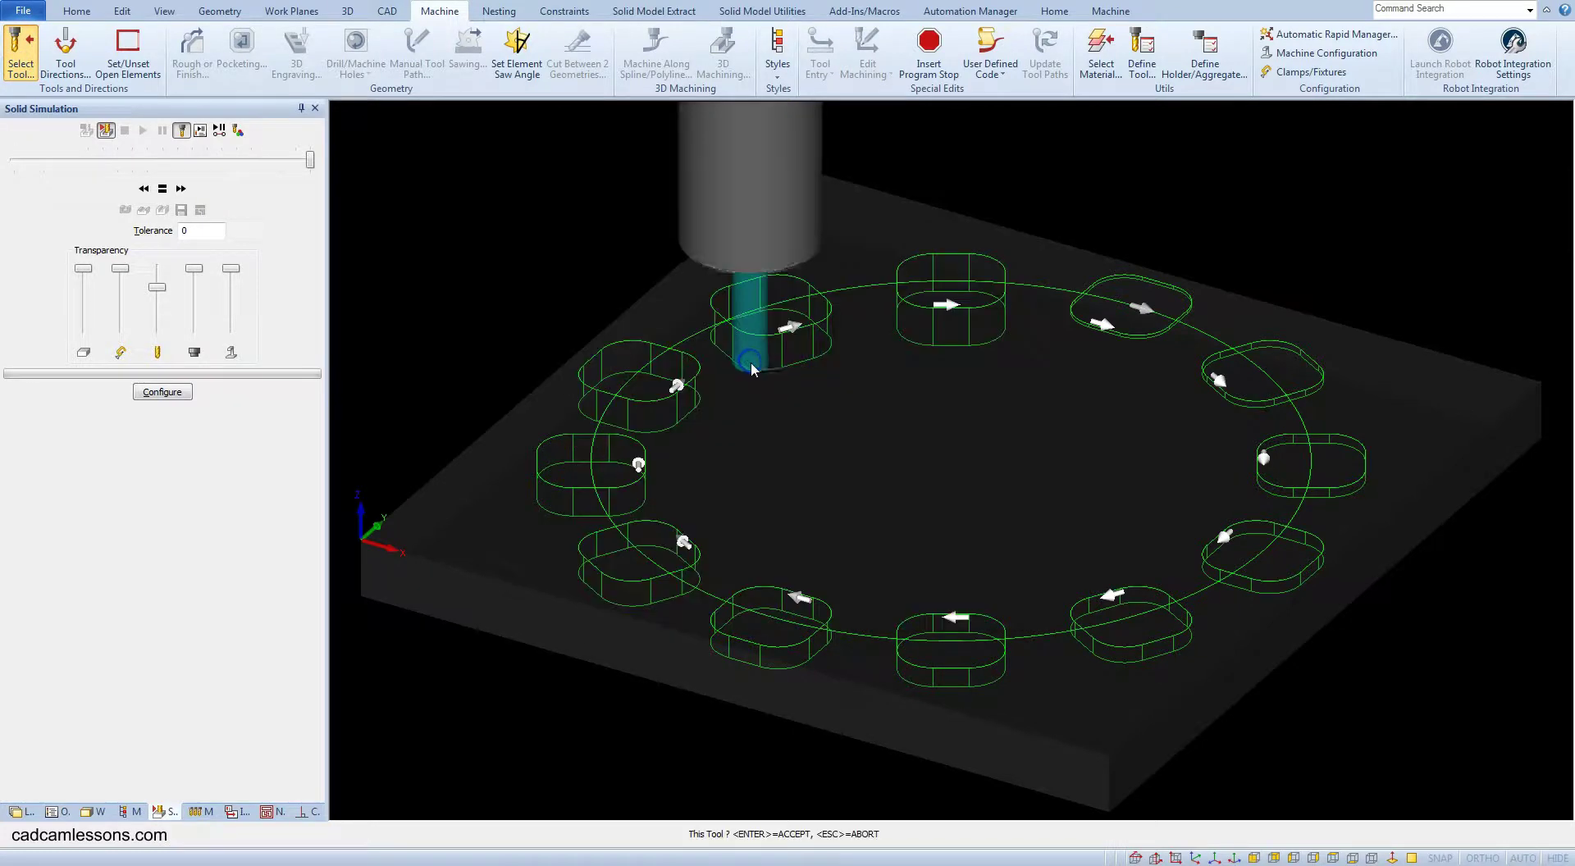
{"action": "key", "text": "Return"}
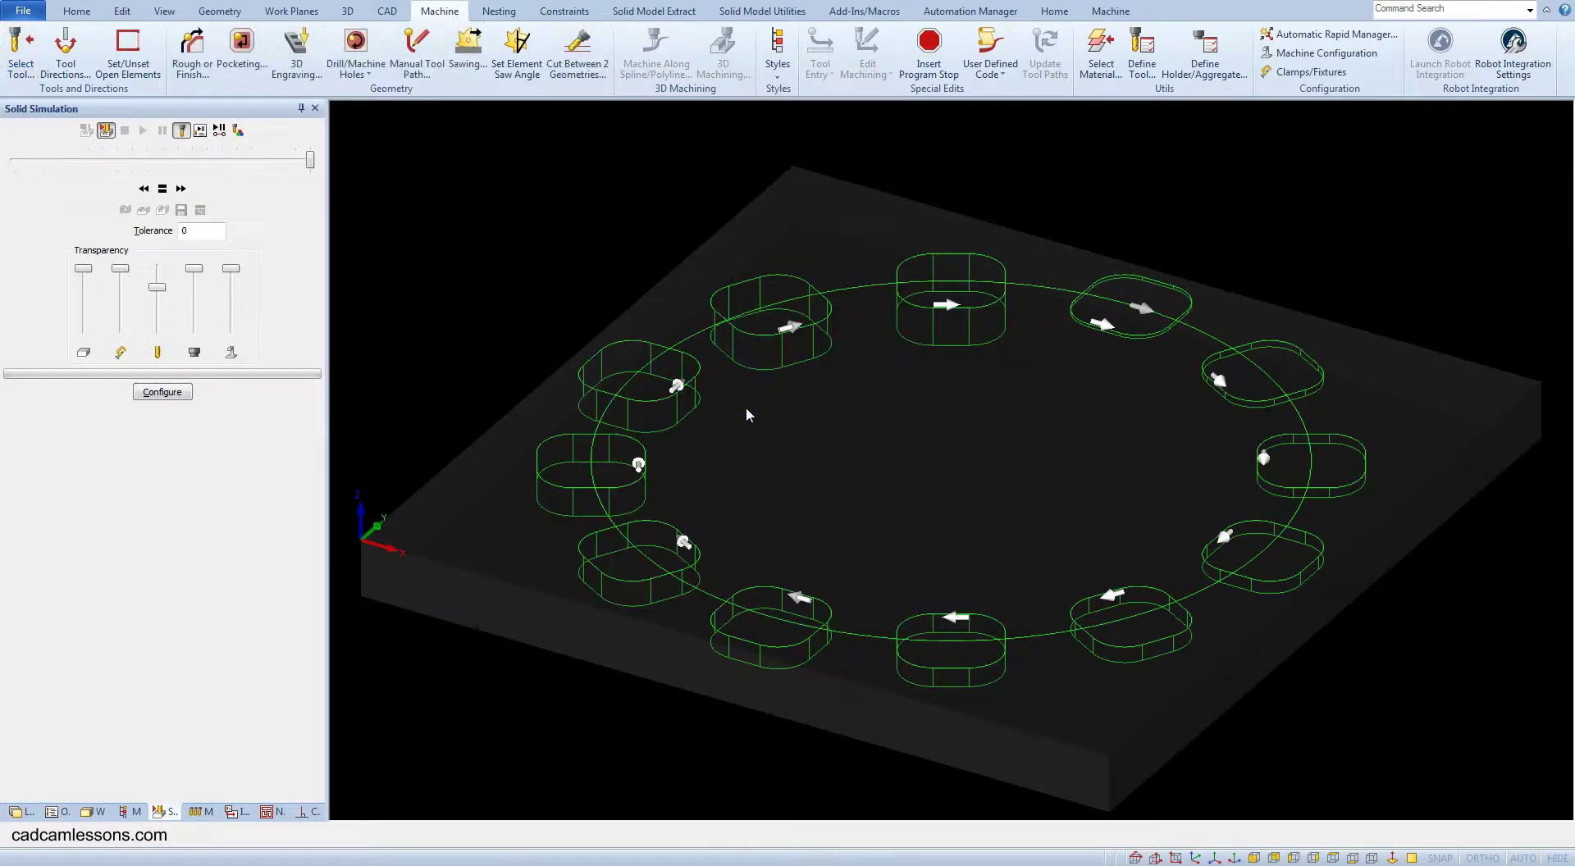
Configure a contour pocket with Auto Z sides and maximum depth per cut 1
{"action": "left_click", "coordinate": [241, 45]}
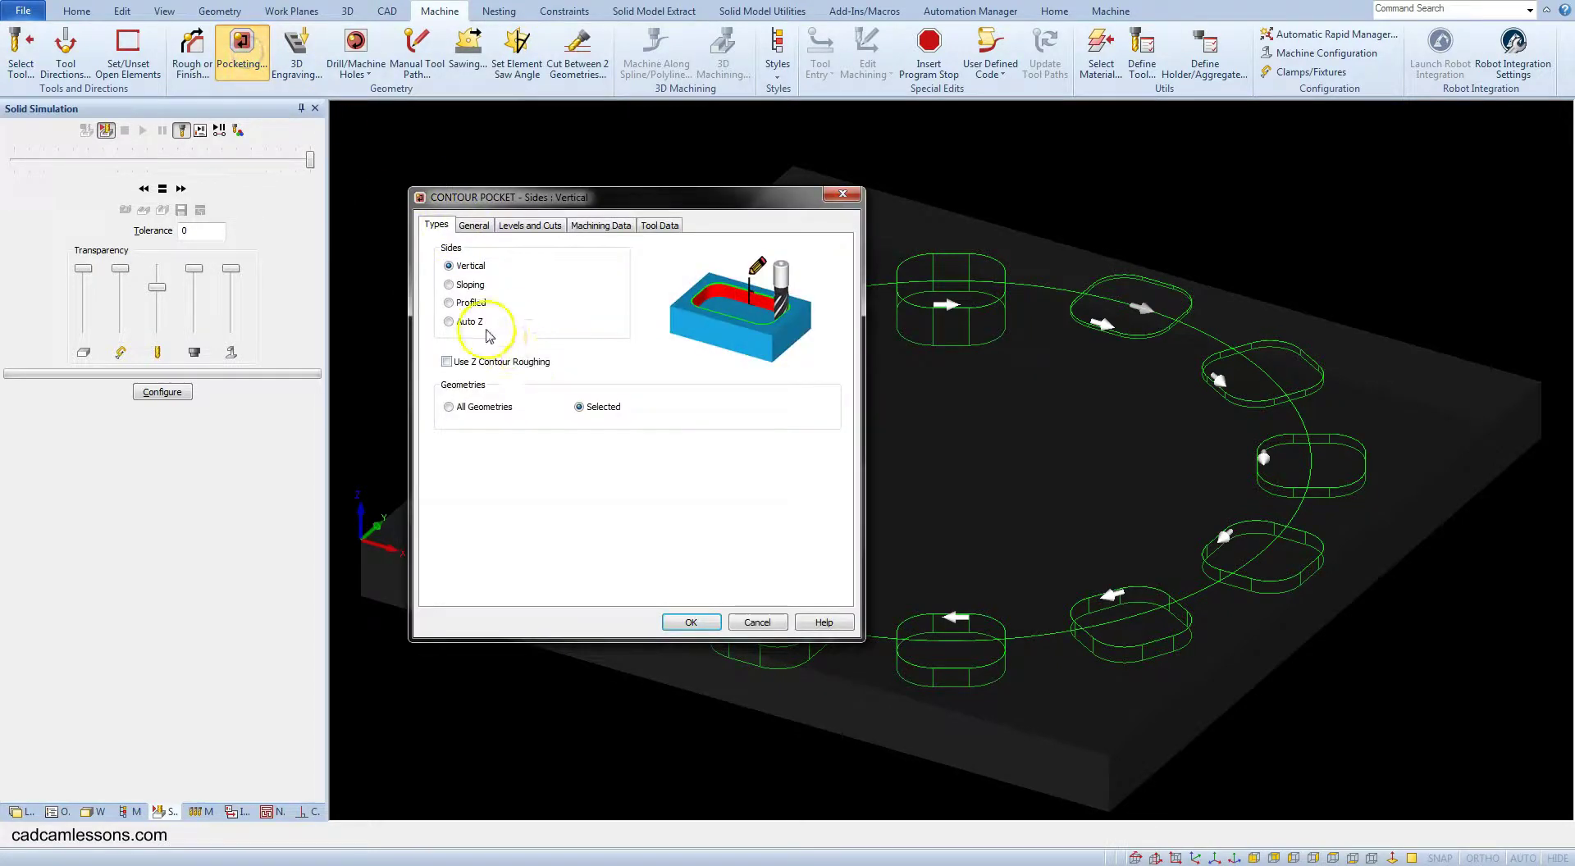
{"action": "left_click", "coordinate": [459, 322]}
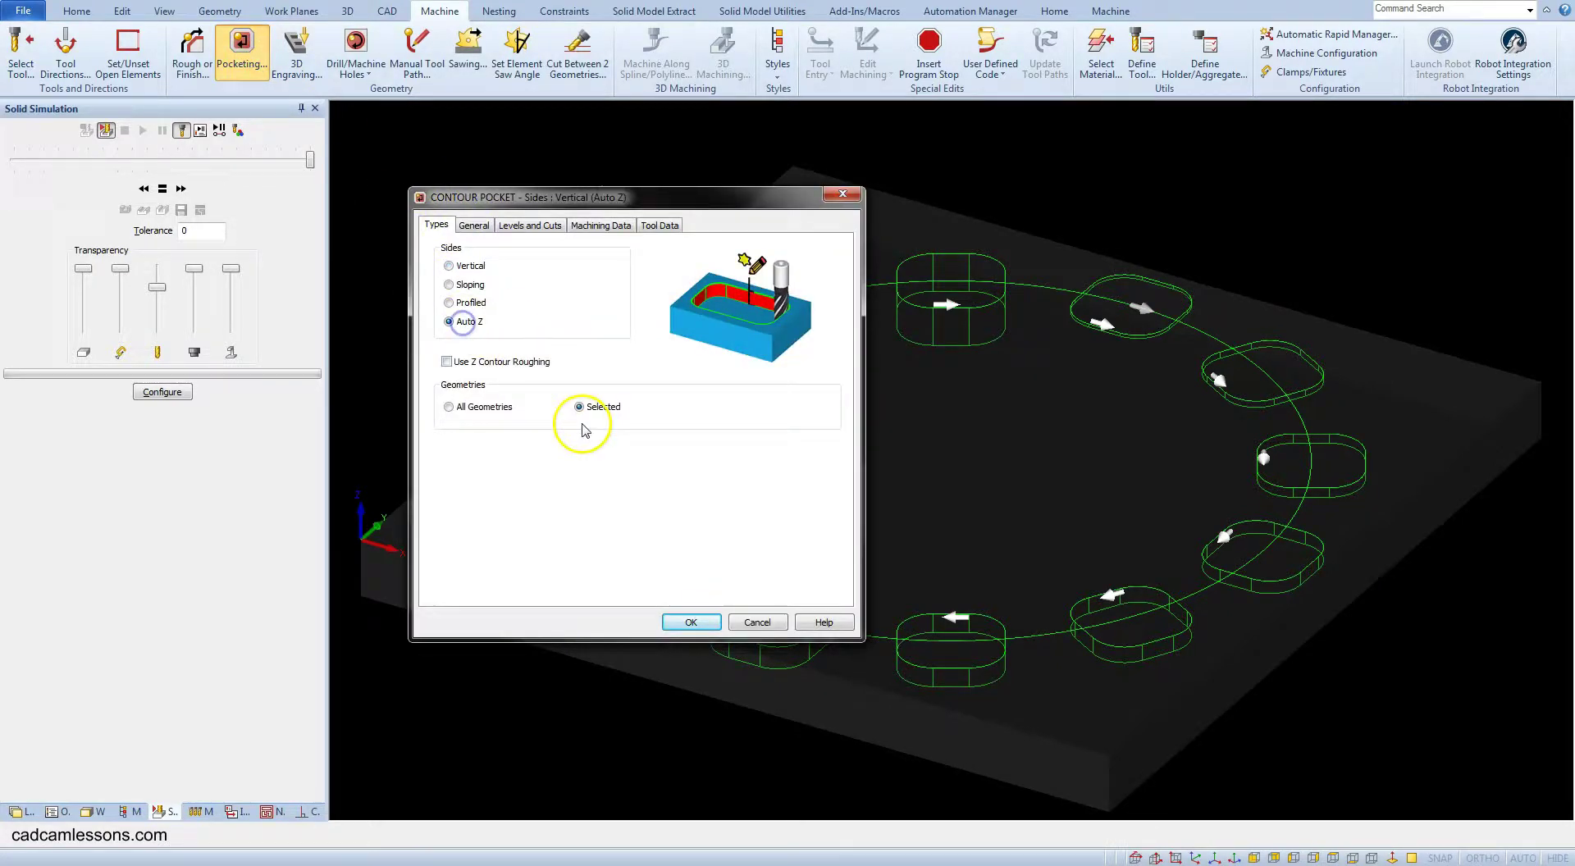
{"action": "left_click", "coordinate": [474, 225]}
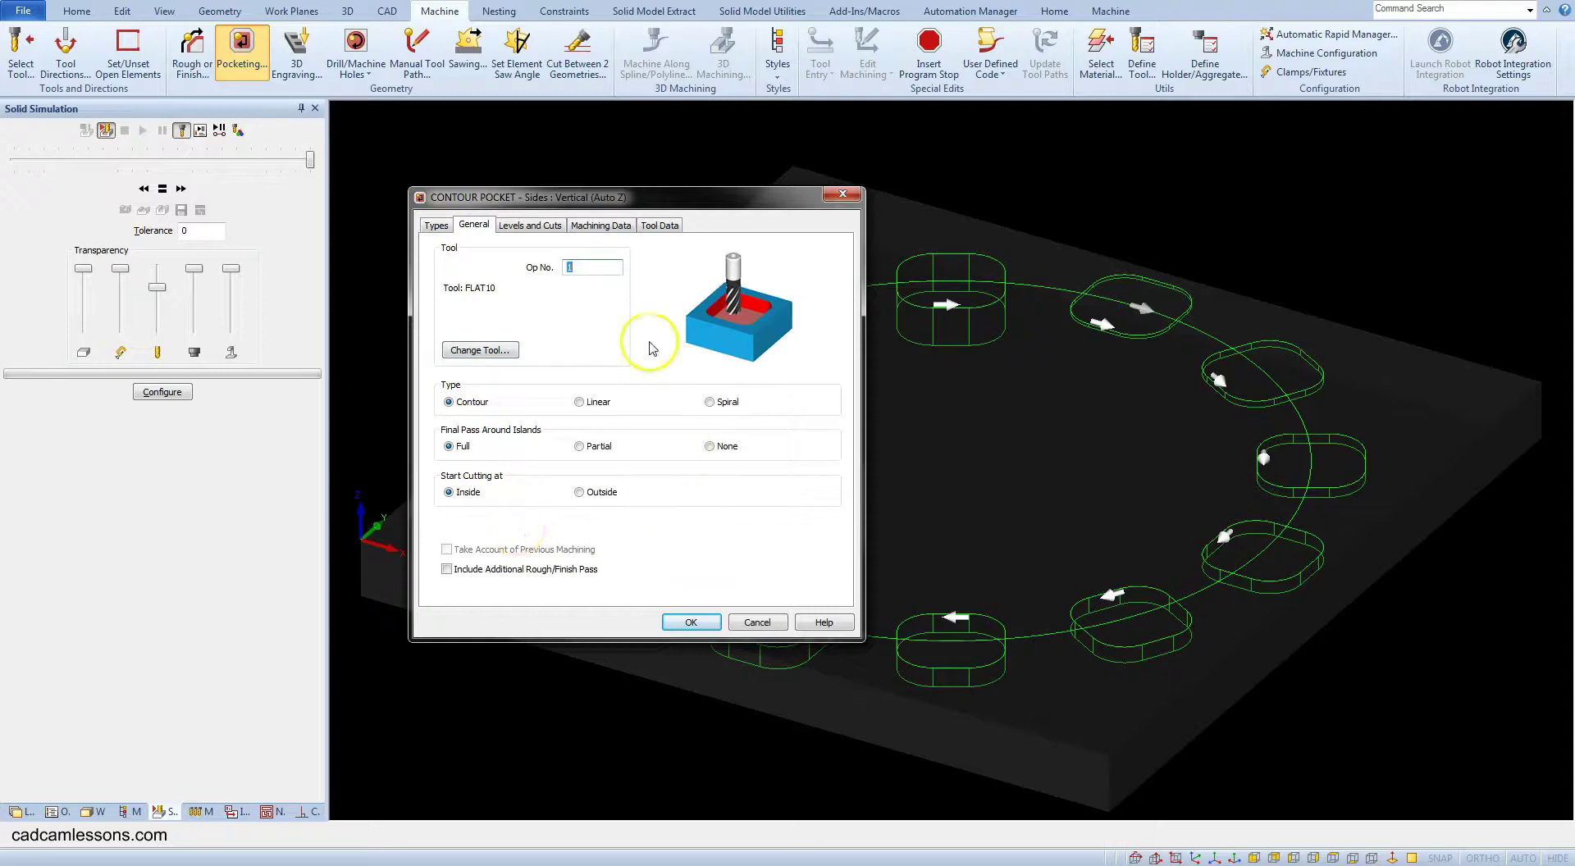
{"action": "left_click", "coordinate": [524, 225]}
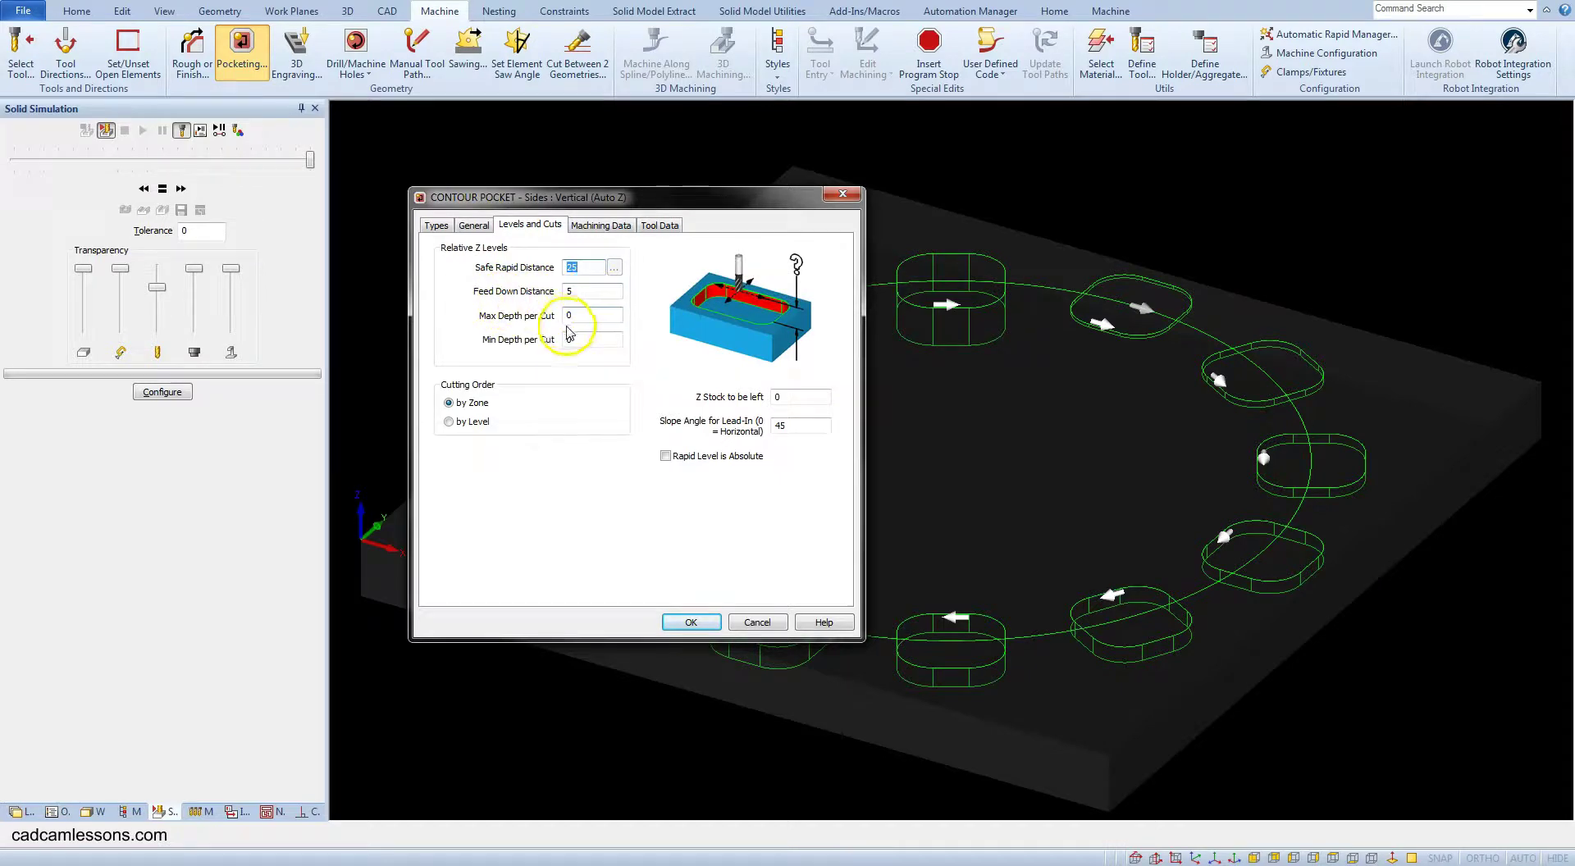
{"action": "left_click", "coordinate": [534, 316]}
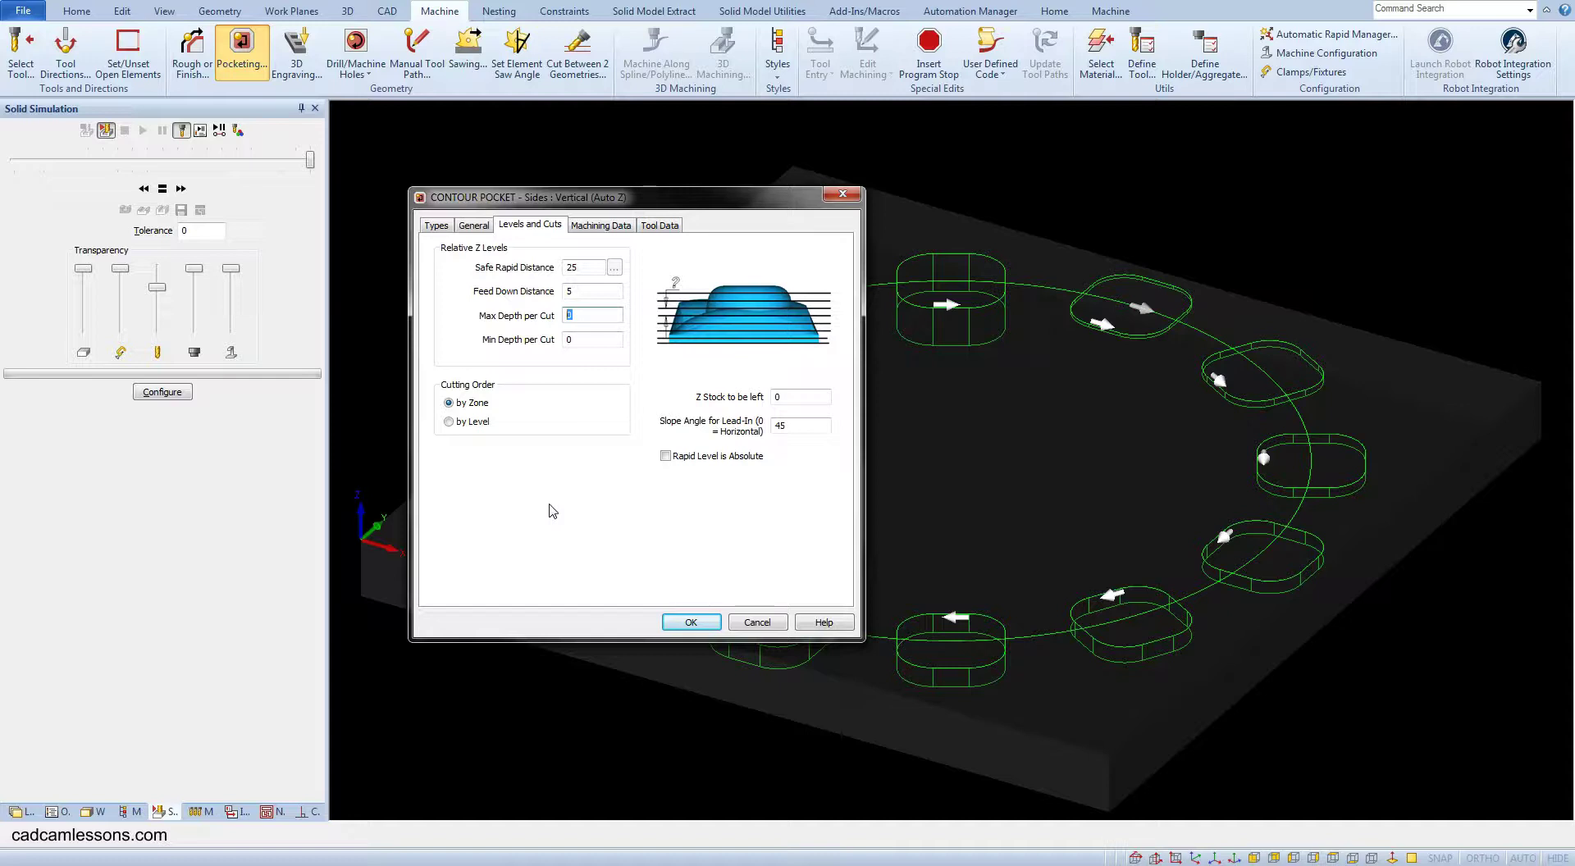
{"action": "type", "text": "1"}
{"action": "left_click", "coordinate": [670, 623]}
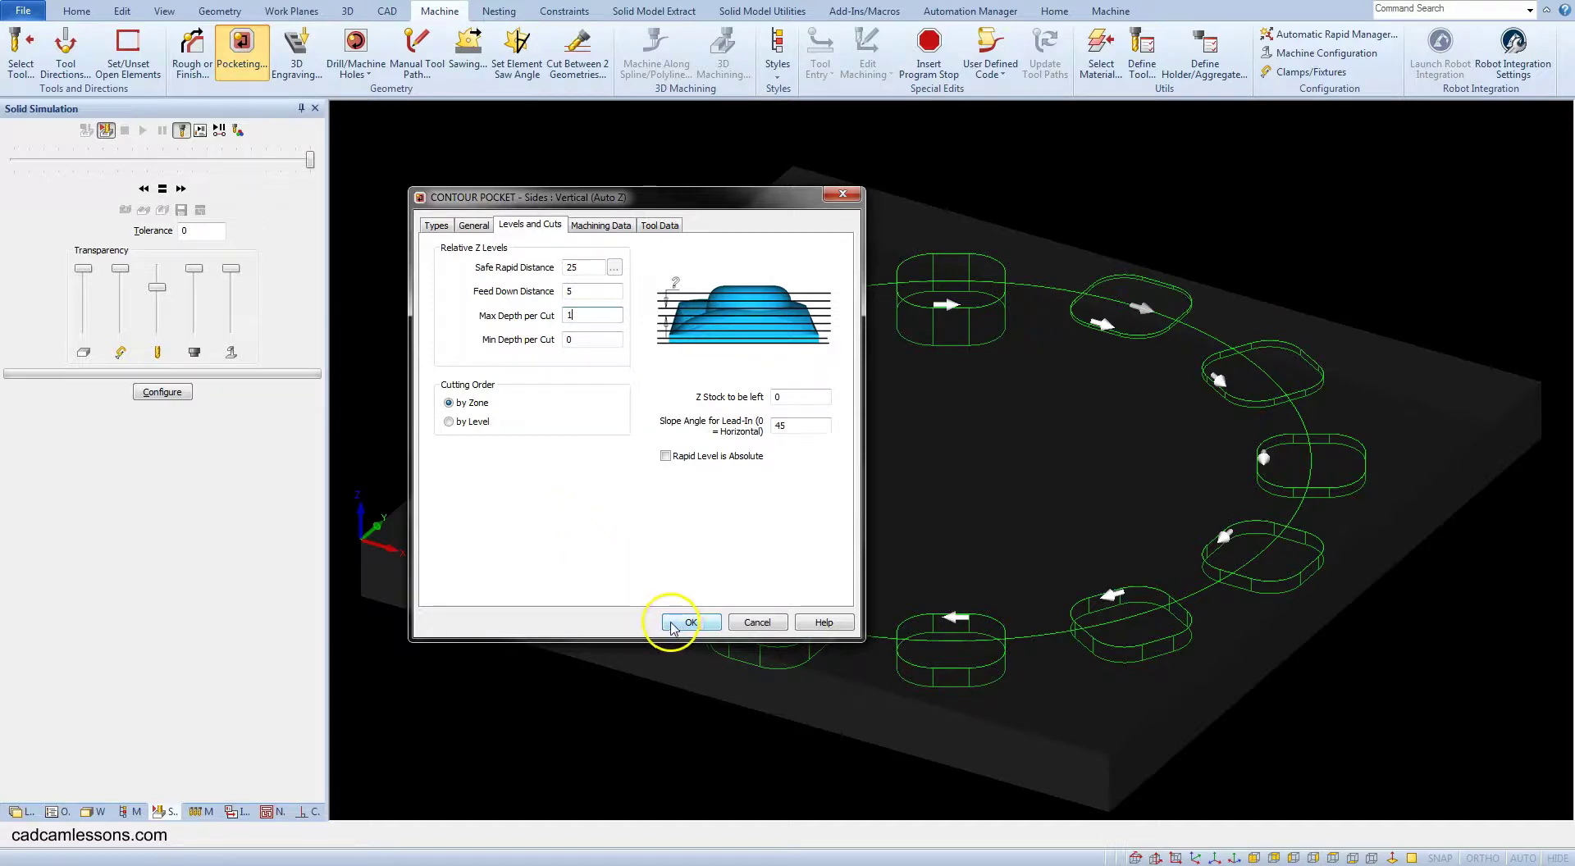
Dismiss the speed warning and pocket all contours except the large circle
{"action": "left_click", "coordinate": [812, 468]}
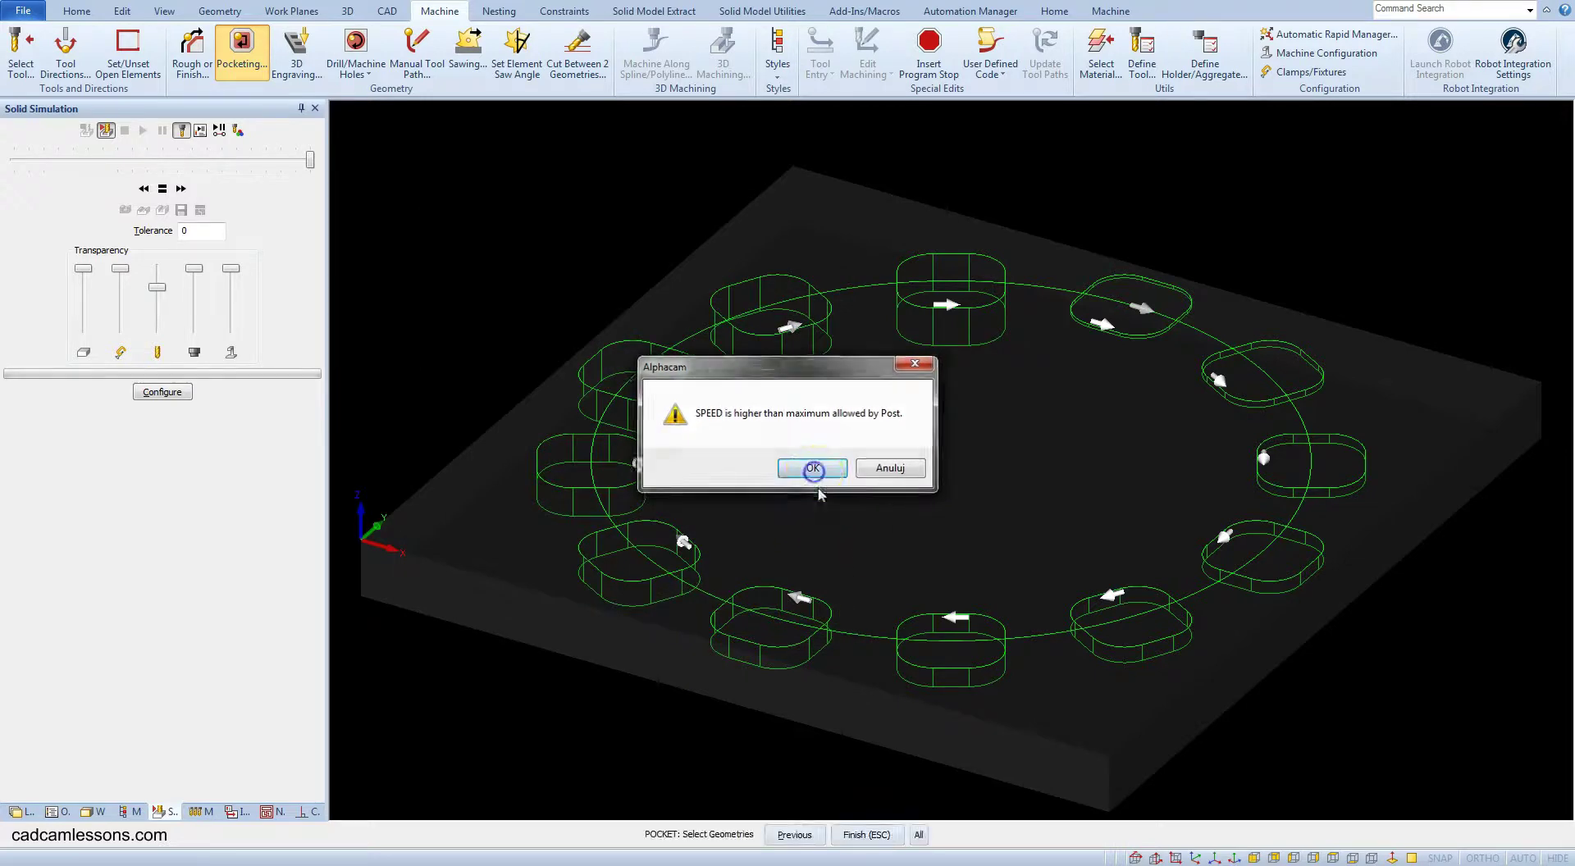
{"action": "left_click", "coordinate": [918, 834]}
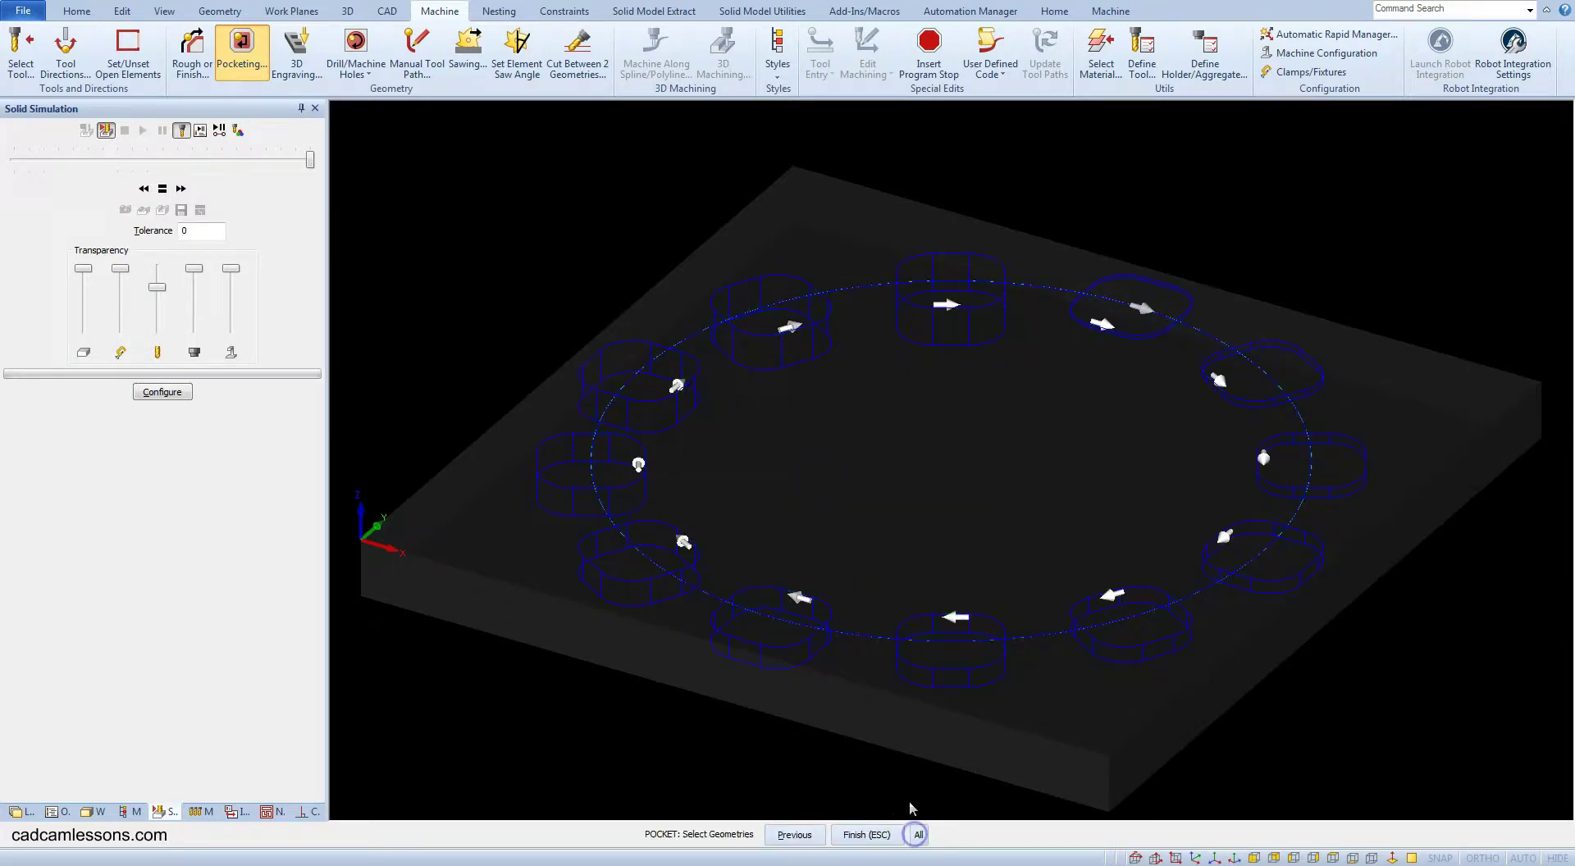
{"action": "left_click", "coordinate": [861, 635]}
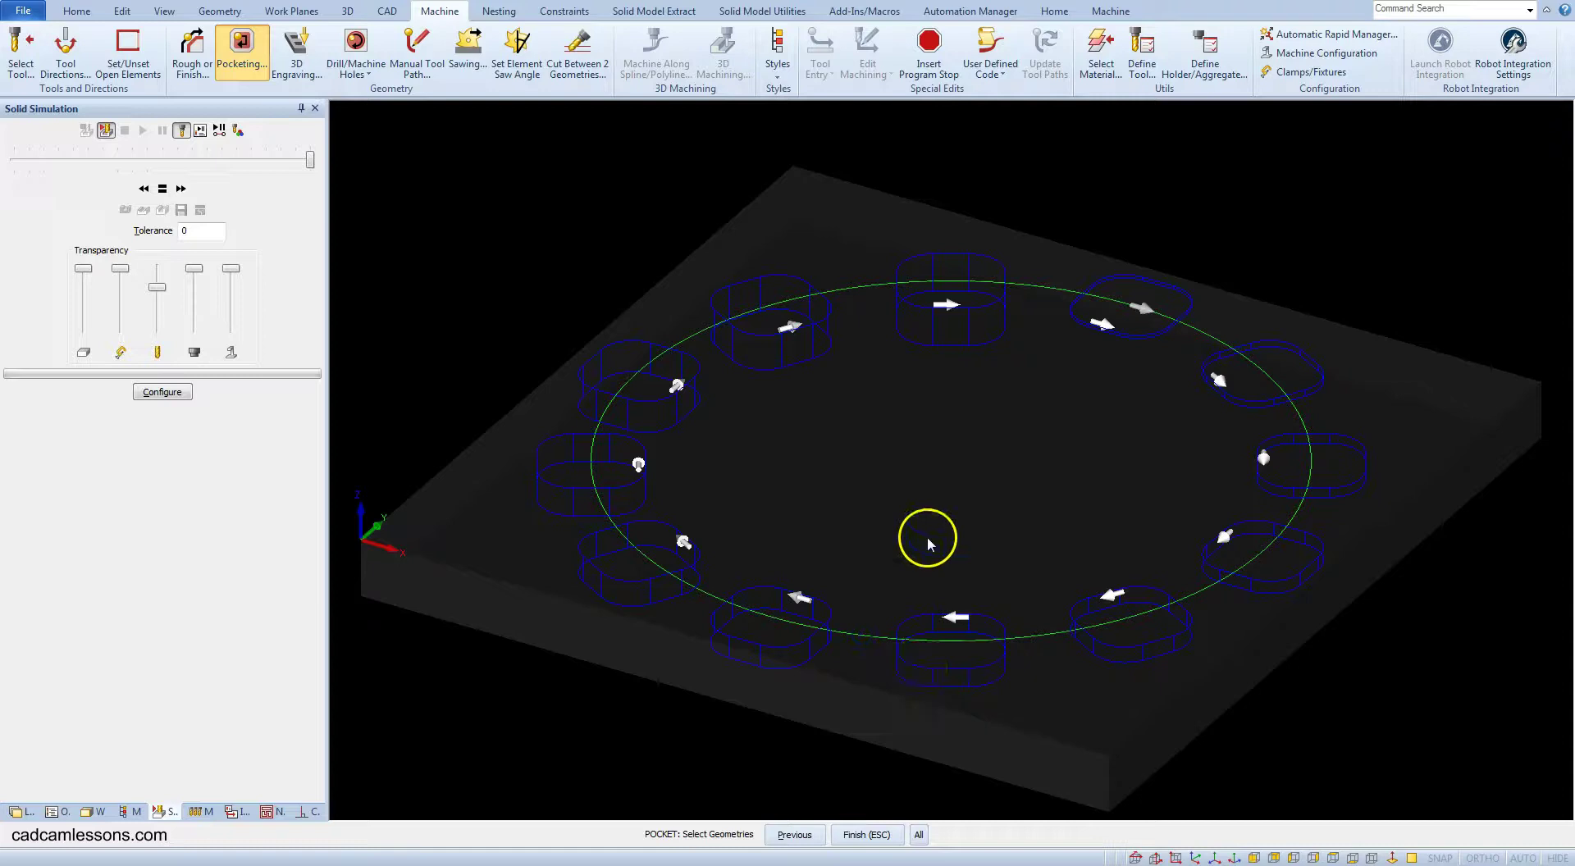
{"action": "right_click", "coordinate": [907, 490]}
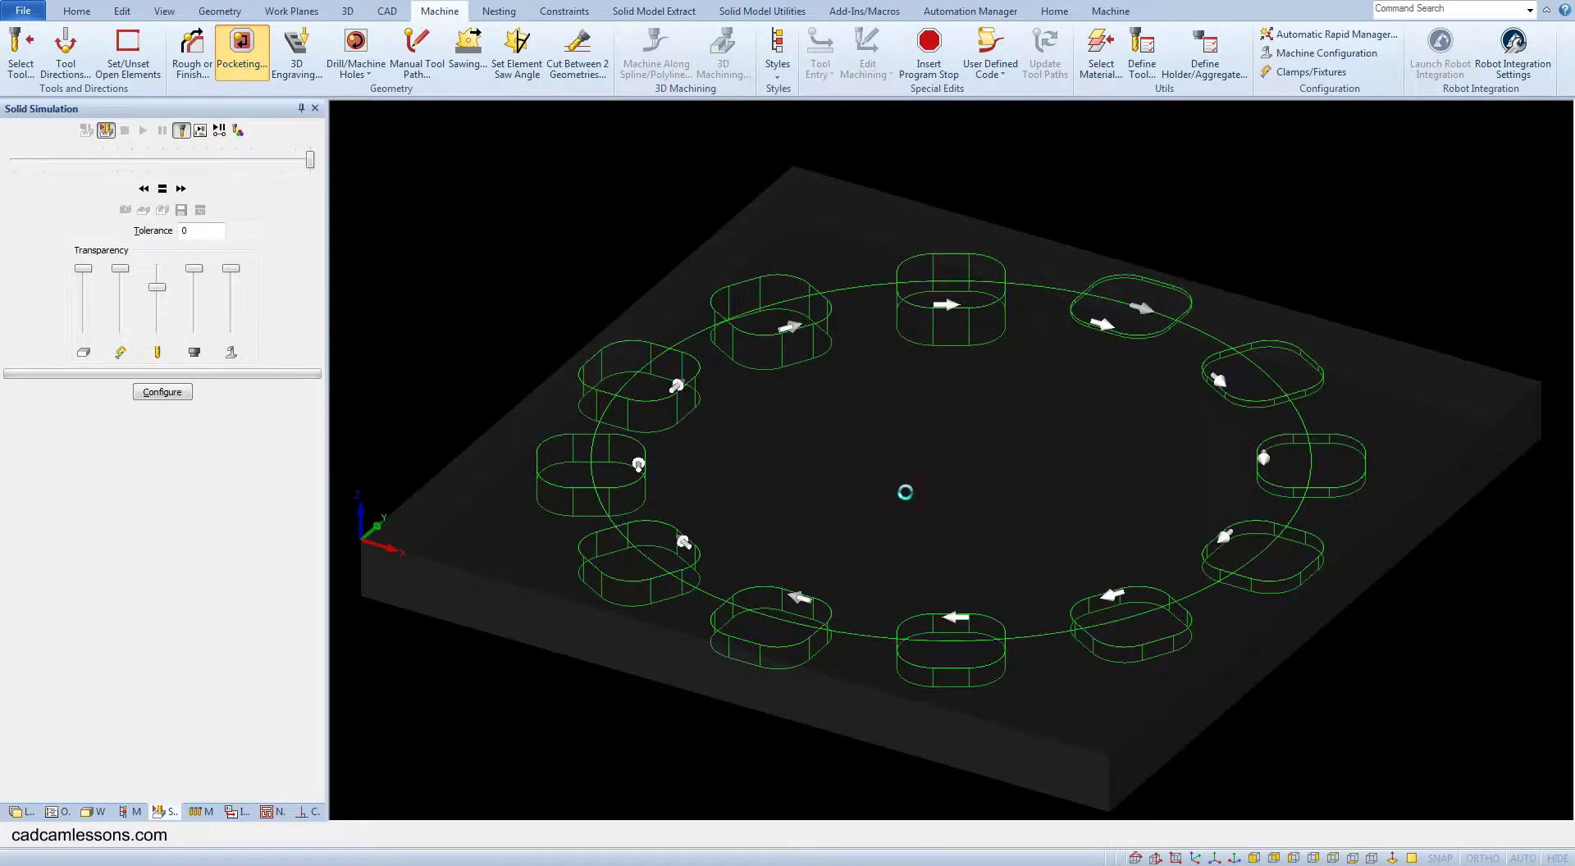